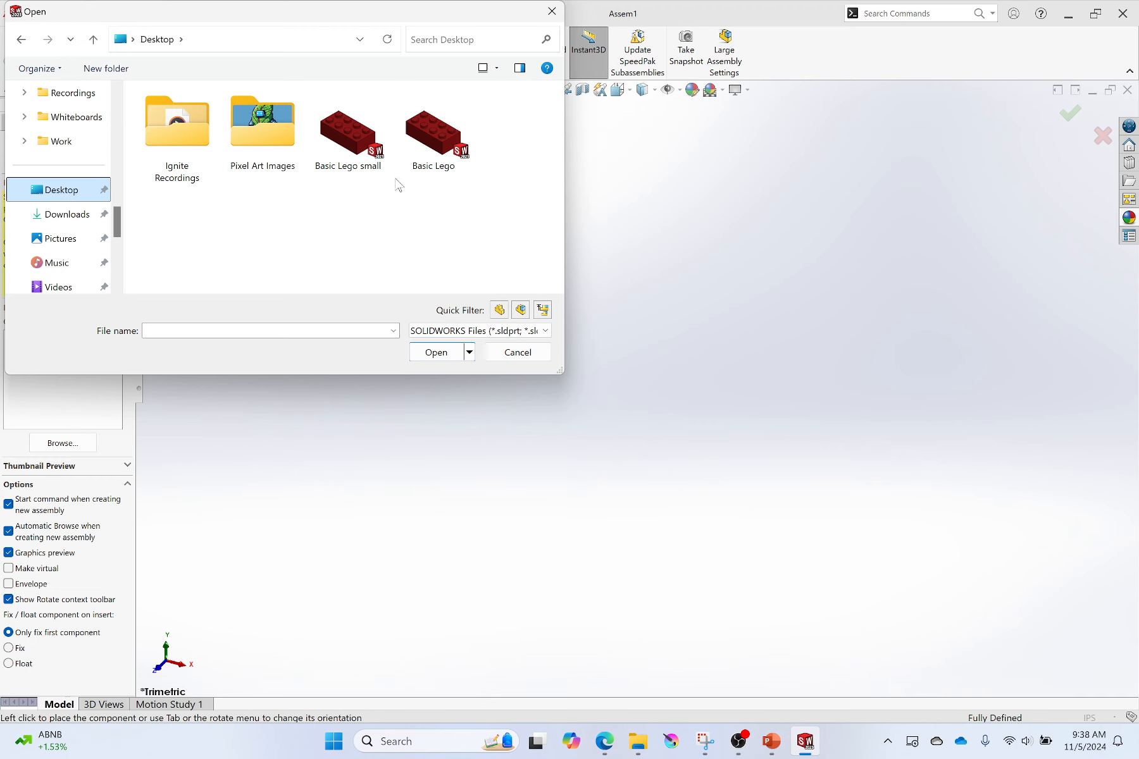
# - Insert the Basic Lego part from the Desktop as the assembly's first, fixed component
pyautogui.click(443, 146)
pyautogui.click(436, 353)
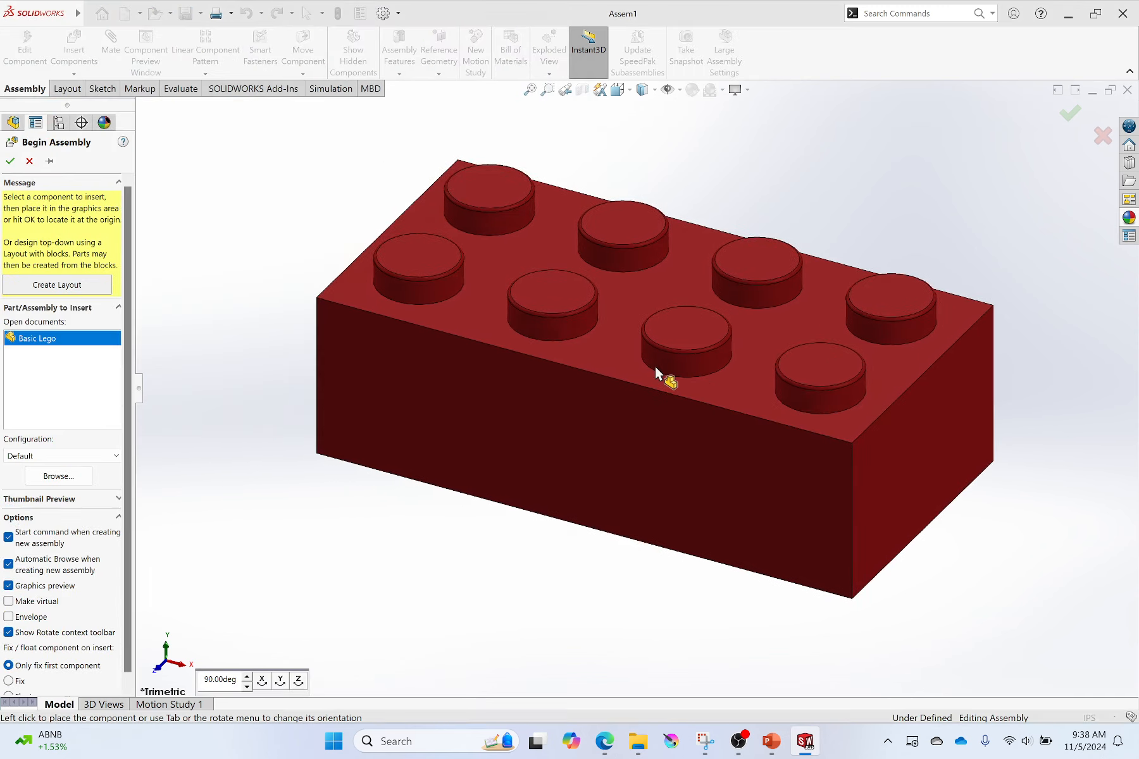
pyautogui.click(655, 366)
pyautogui.scroll(-3, 588, 405)
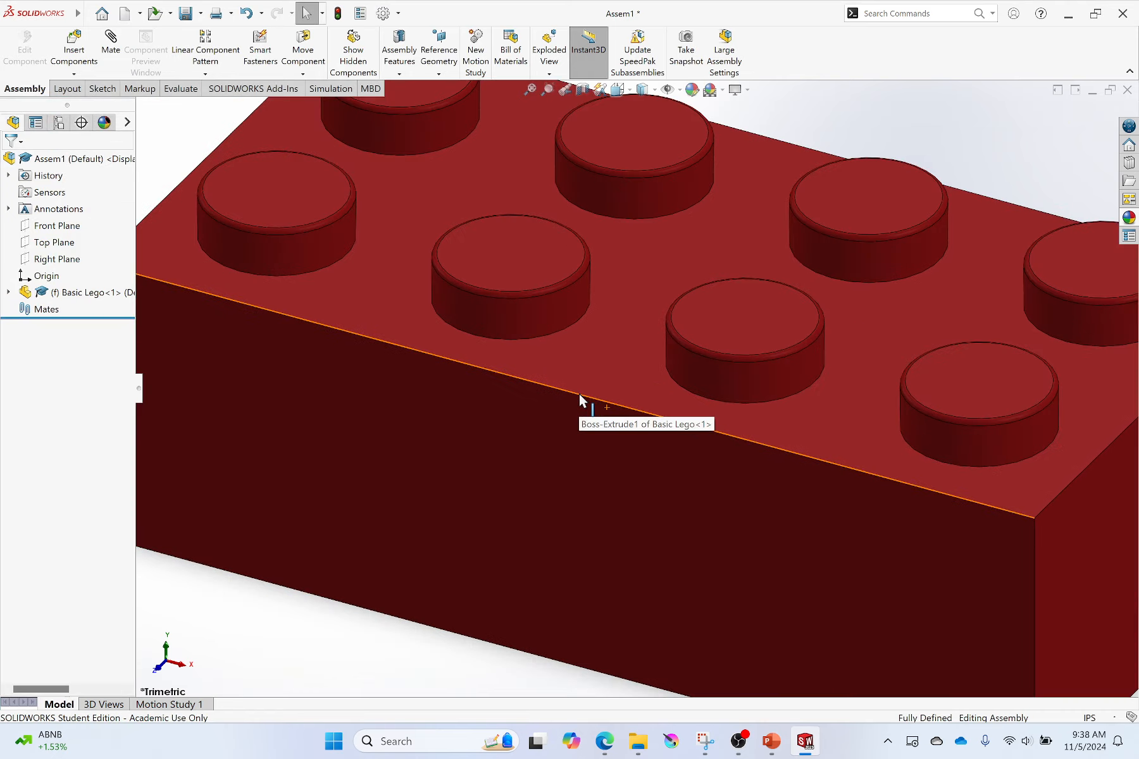
pyautogui.scroll(6, 579, 399)
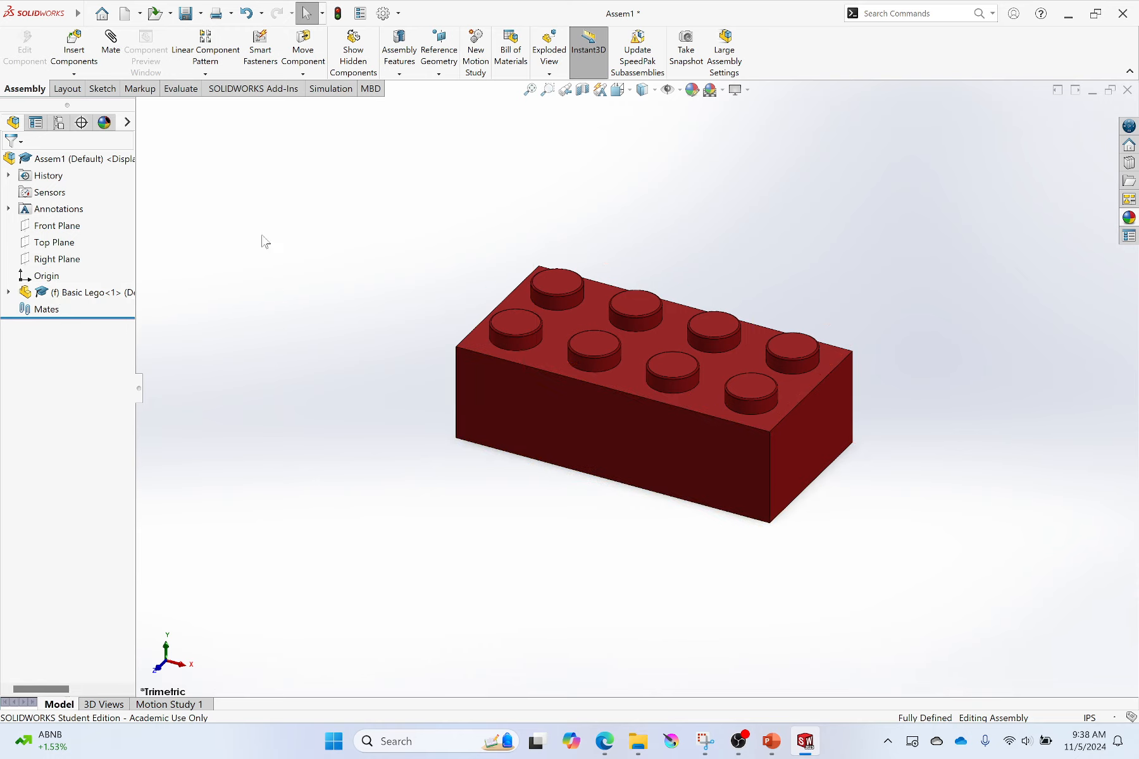
# - Insert a second Basic Lego component and place it loose, above and beside the first brick
pyautogui.click(71, 45)
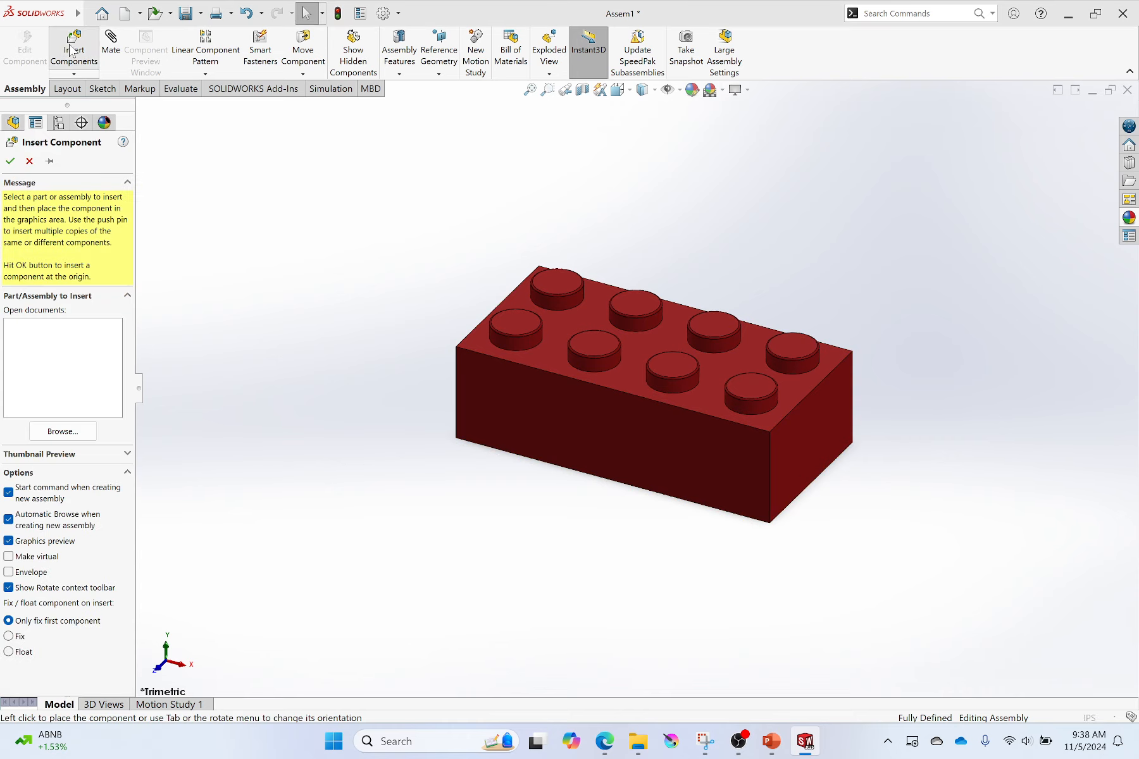
pyautogui.click(434, 142)
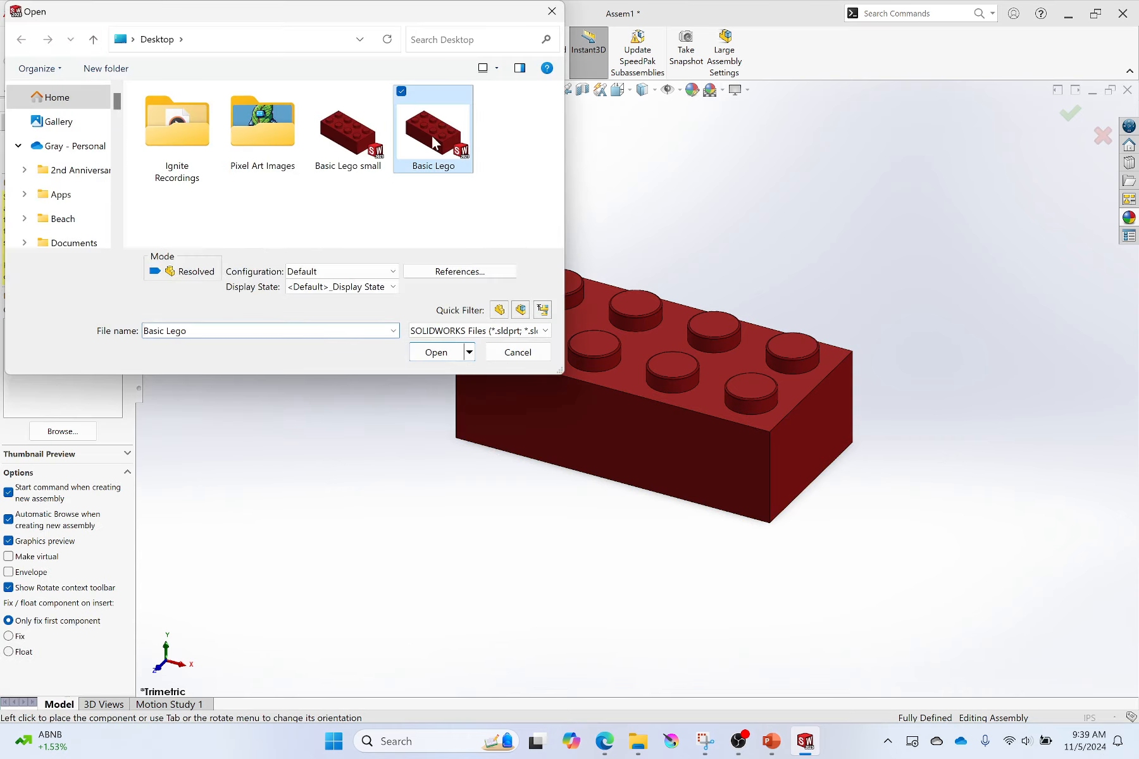
pyautogui.click(434, 352)
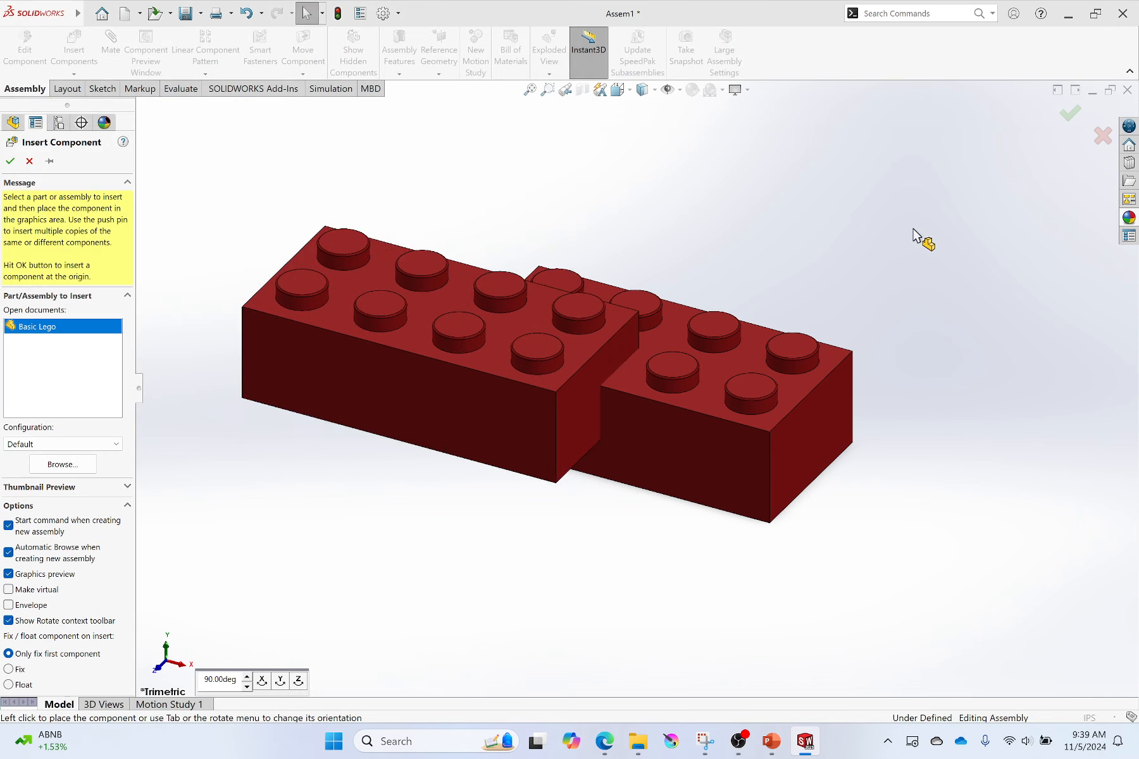
pyautogui.click(905, 223)
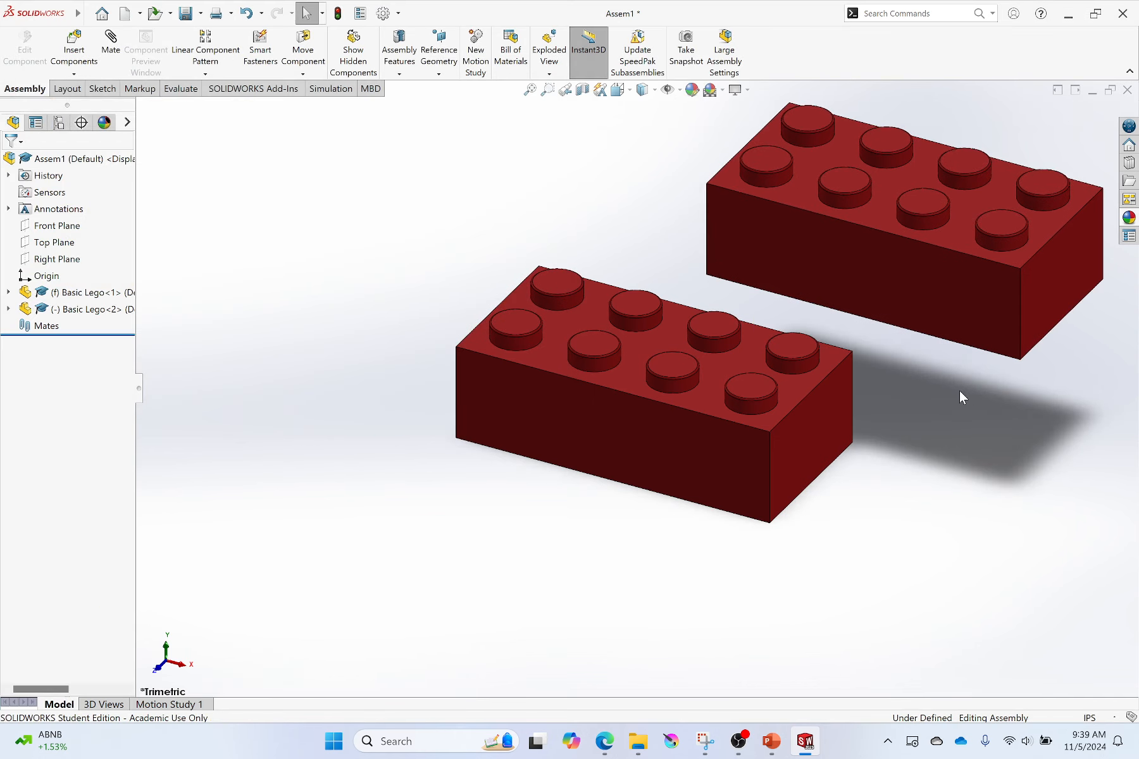
pyautogui.scroll(-3, 970, 415)
pyautogui.scroll(4, 959, 399)
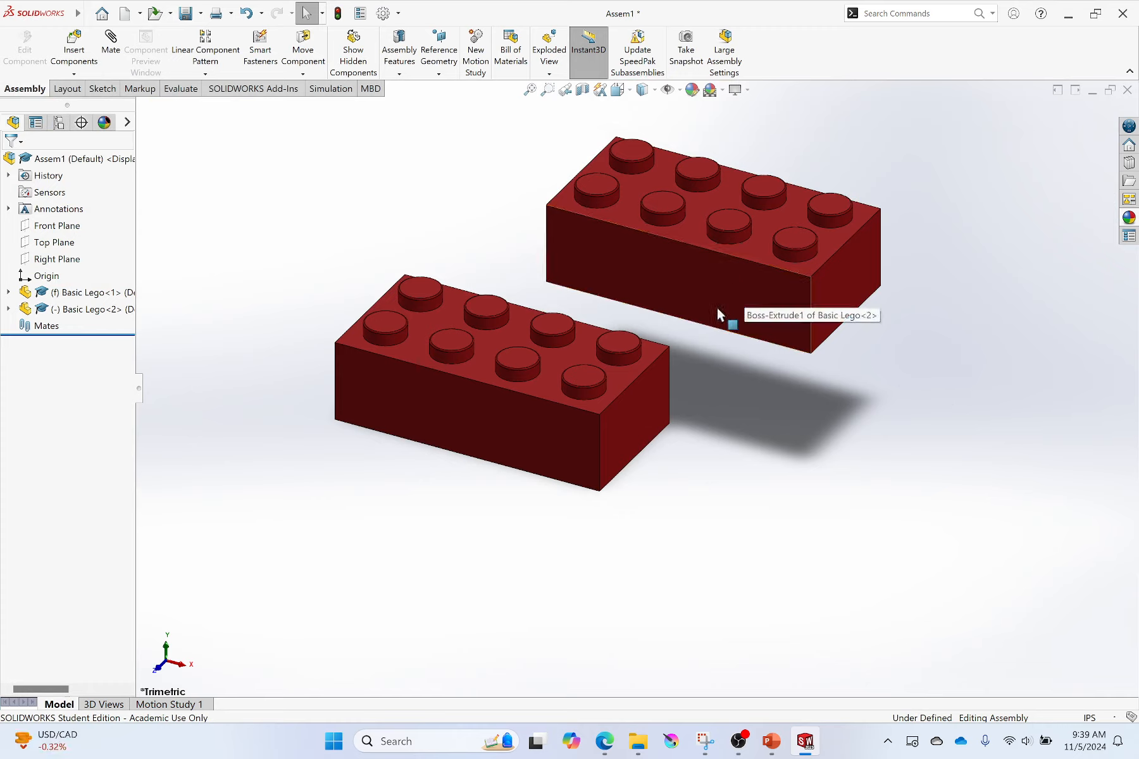
# - Move the second brick slightly in free space and examine both bricks from below and above
pyautogui.moveTo(783, 326); pyautogui.dragTo(802, 287)
pyautogui.moveTo(803, 402); pyautogui.dragTo(709, 283, button='middle')
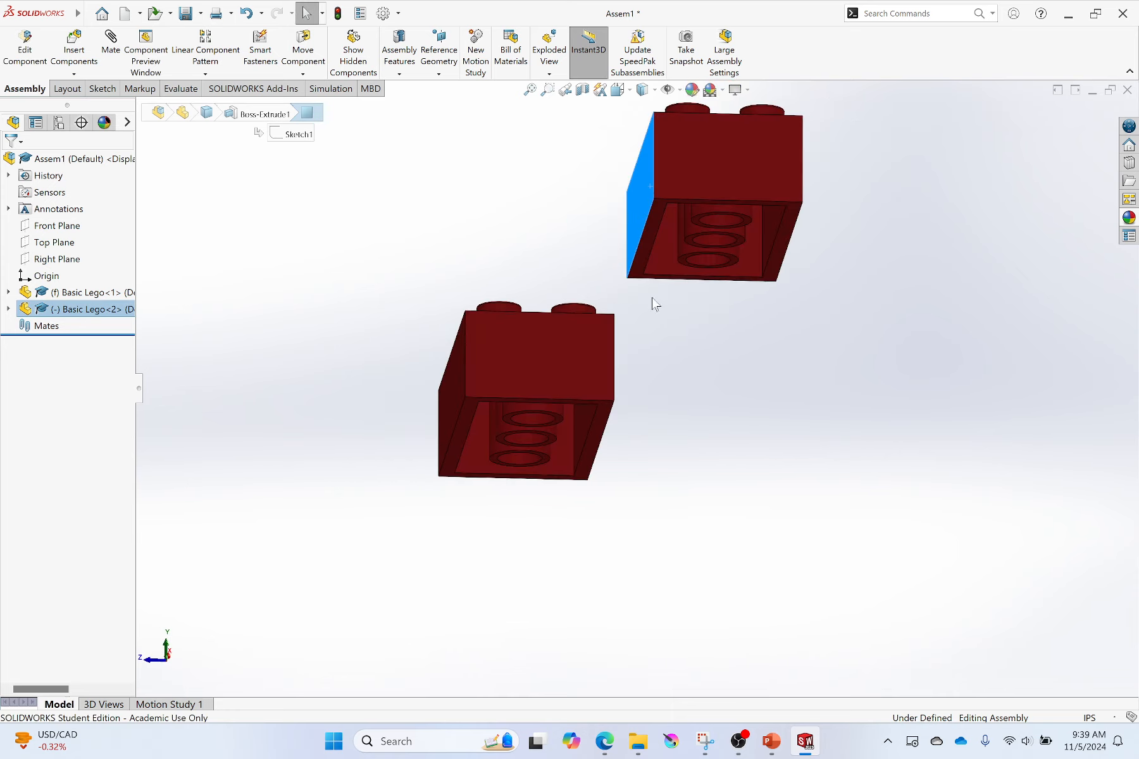
pyautogui.click(784, 326)
pyautogui.moveTo(722, 348); pyautogui.dragTo(782, 418, button='middle')
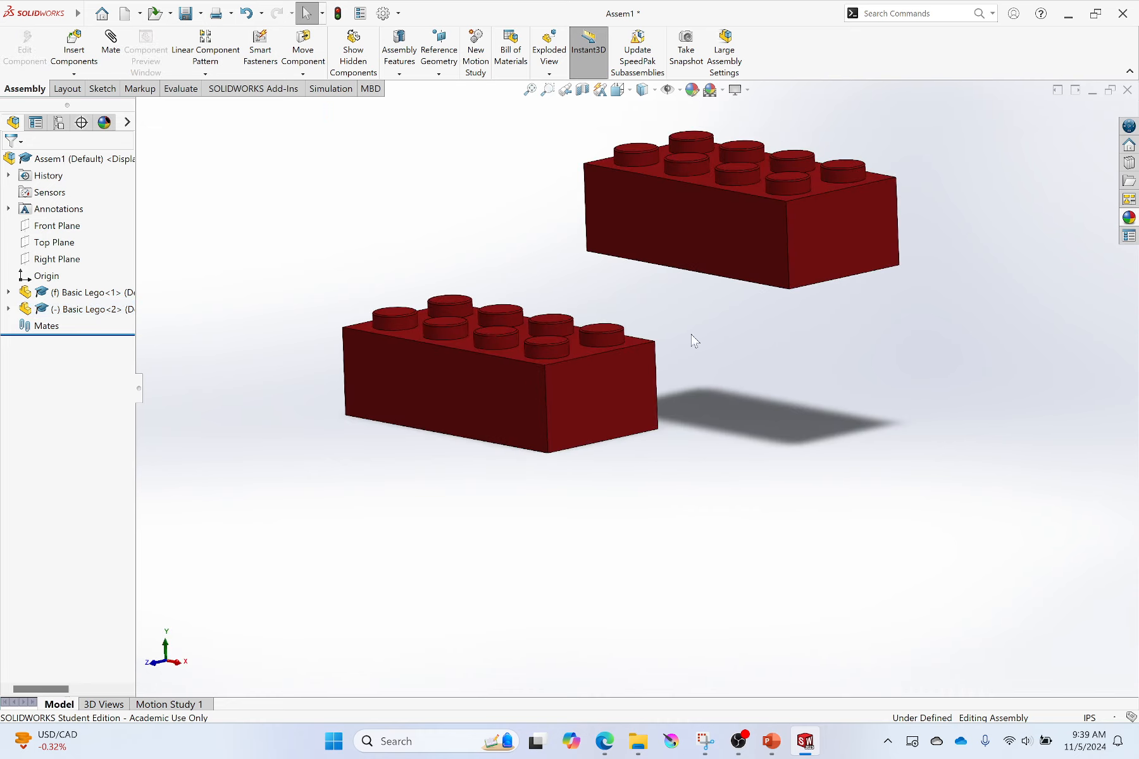
pyautogui.moveTo(692, 333)
pyautogui.mouseDown(button='middle')
pyautogui.moveTo(704, 338)
pyautogui.moveTo(699, 328)
pyautogui.mouseUp(button='middle')
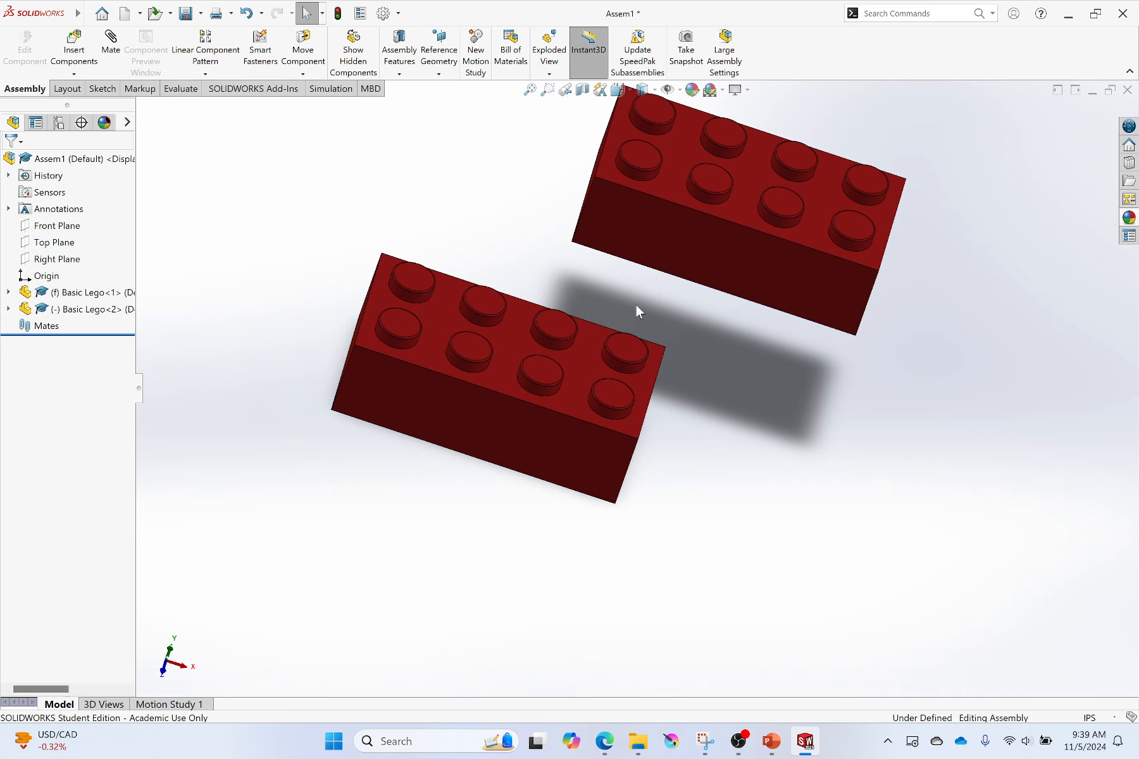
# - Add a coincident mate between the second brick's short end face and the first brick's long side face, using aligned mate alignment
pyautogui.moveTo(634, 302); pyautogui.dragTo(604, 202, button='middle')
pyautogui.click(604, 200)
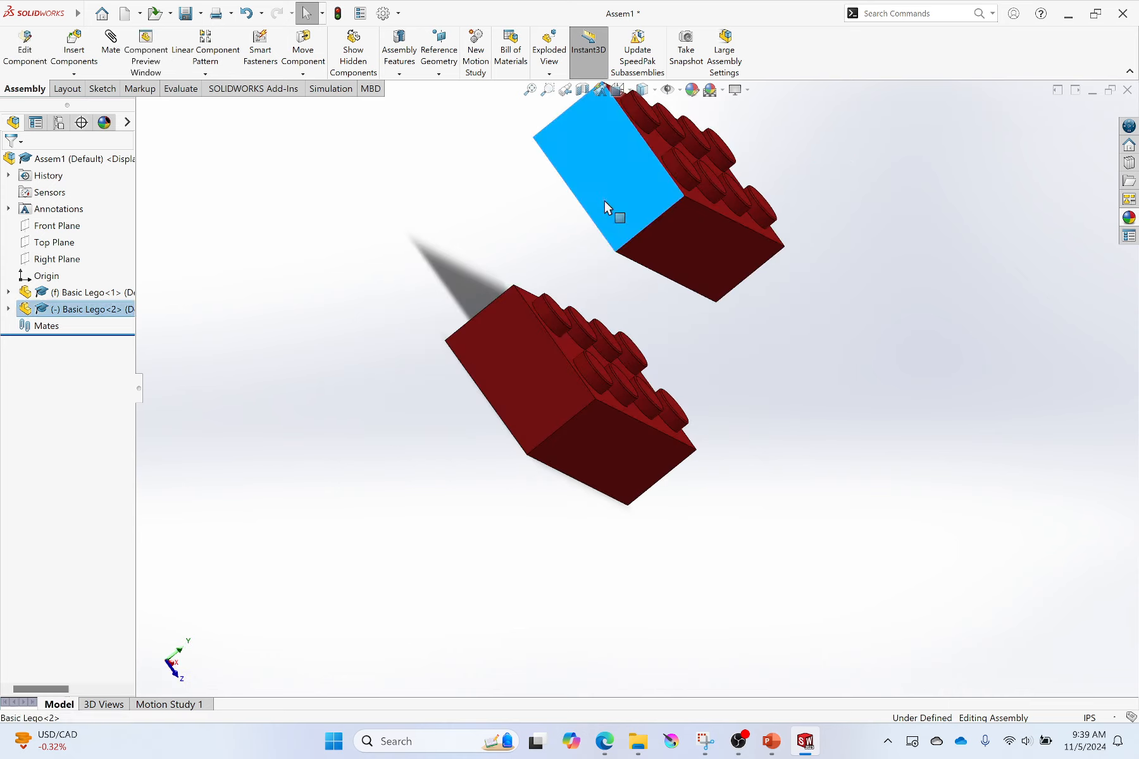
pyautogui.hotkey('ctrl', '8')
pyautogui.keyDown('ctrl'); pyautogui.click(583, 374); pyautogui.keyUp('ctrl')
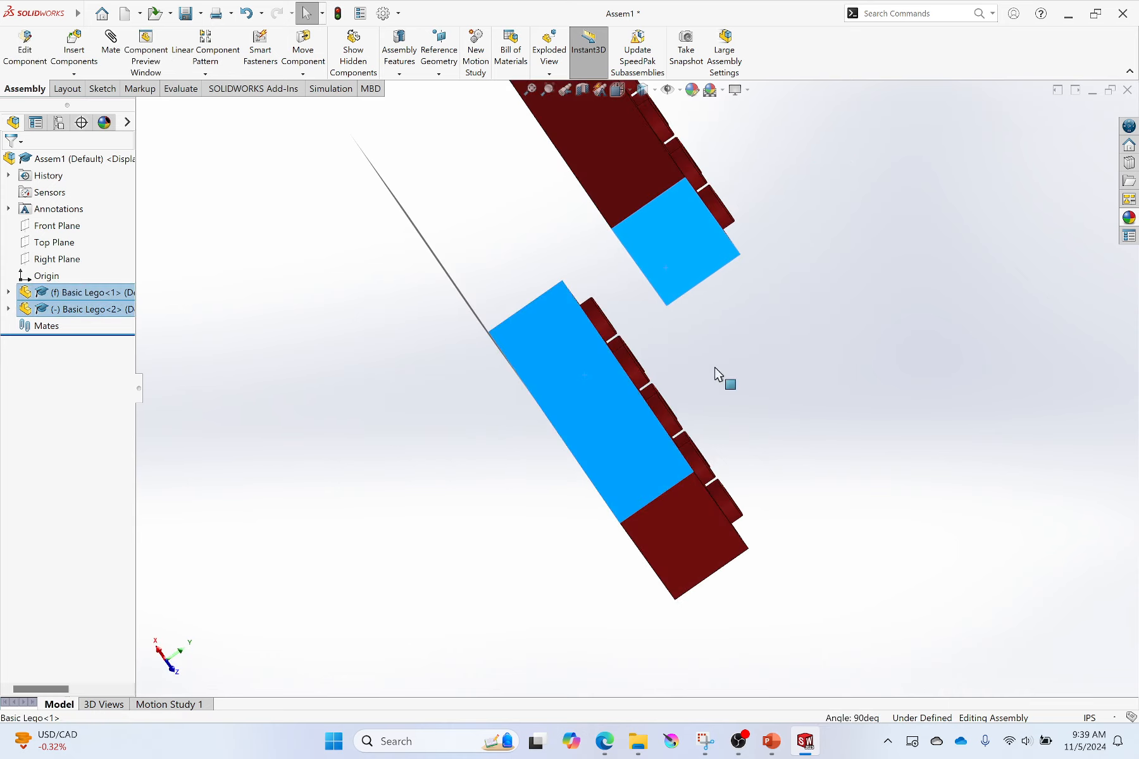
pyautogui.moveTo(775, 351); pyautogui.dragTo(602, 275, button='middle')
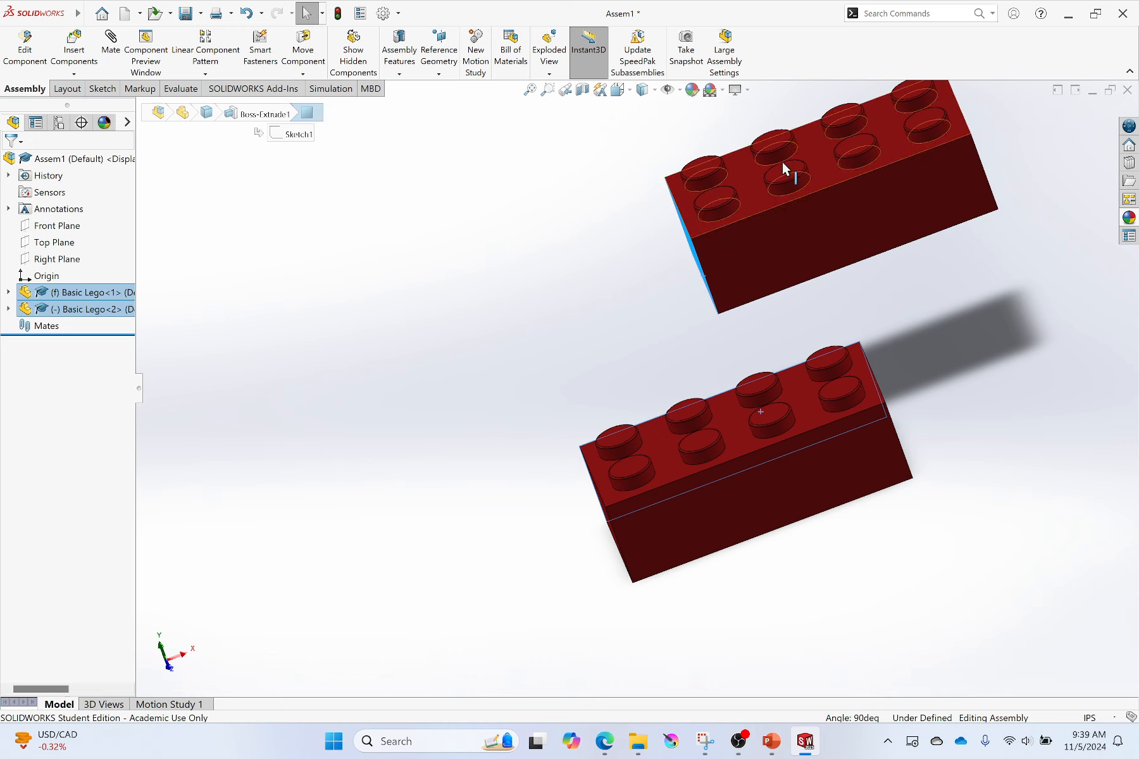
pyautogui.click(109, 42)
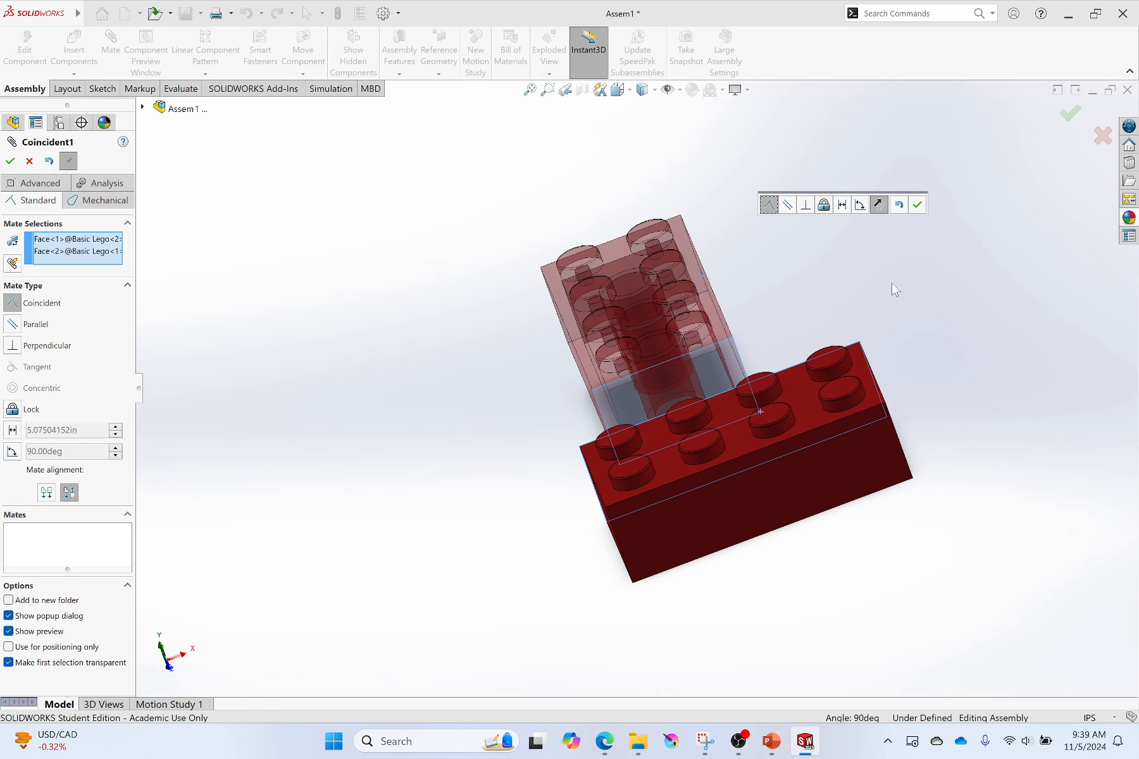
pyautogui.moveTo(895, 282); pyautogui.dragTo(793, 404, button='middle')
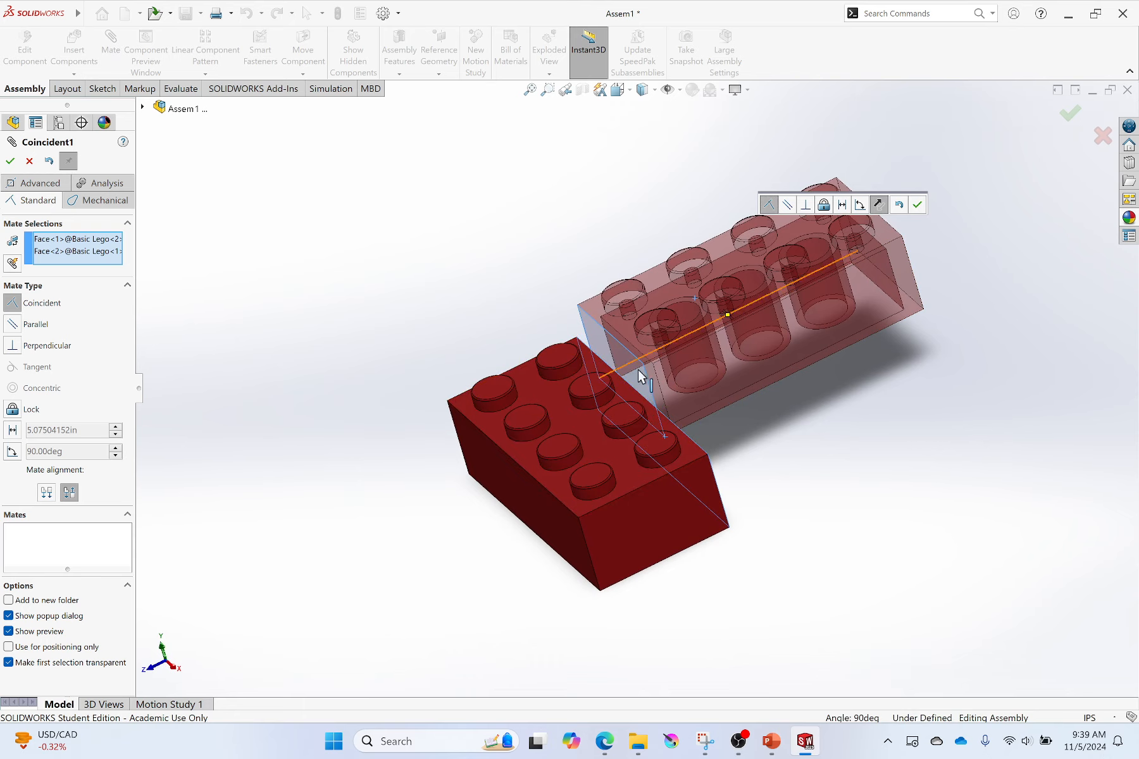
pyautogui.moveTo(800, 432); pyautogui.dragTo(739, 399, button='middle')
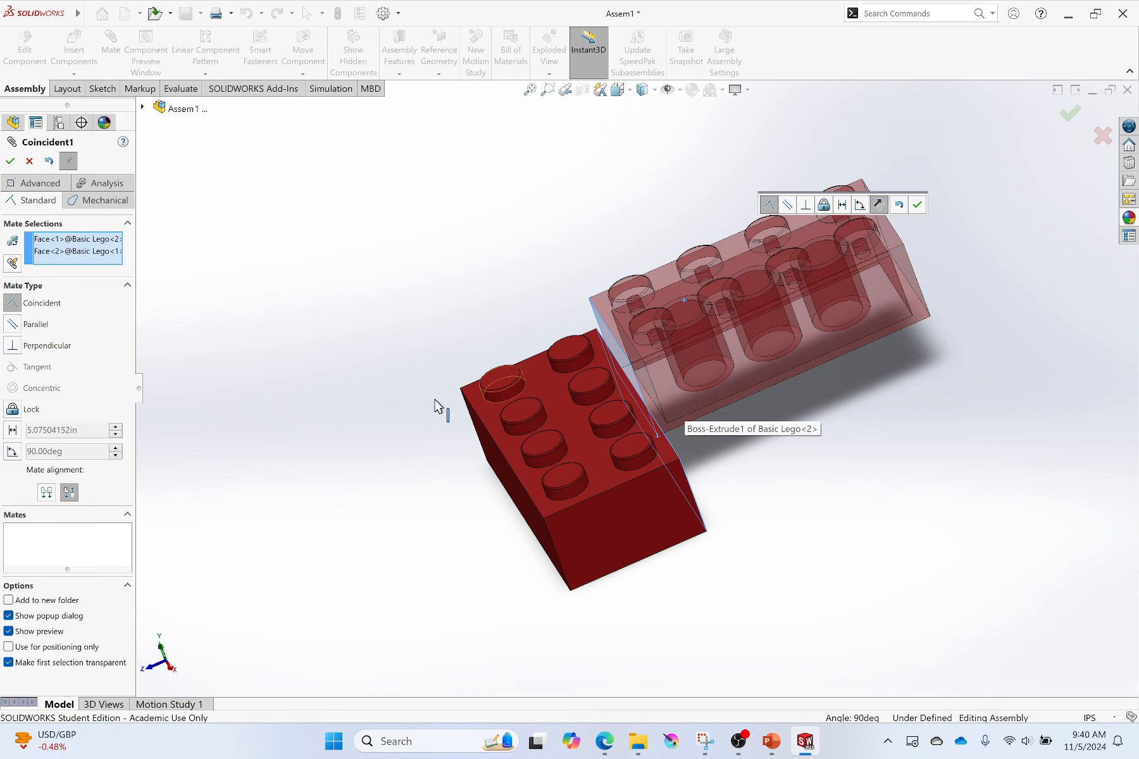
pyautogui.click(46, 494)
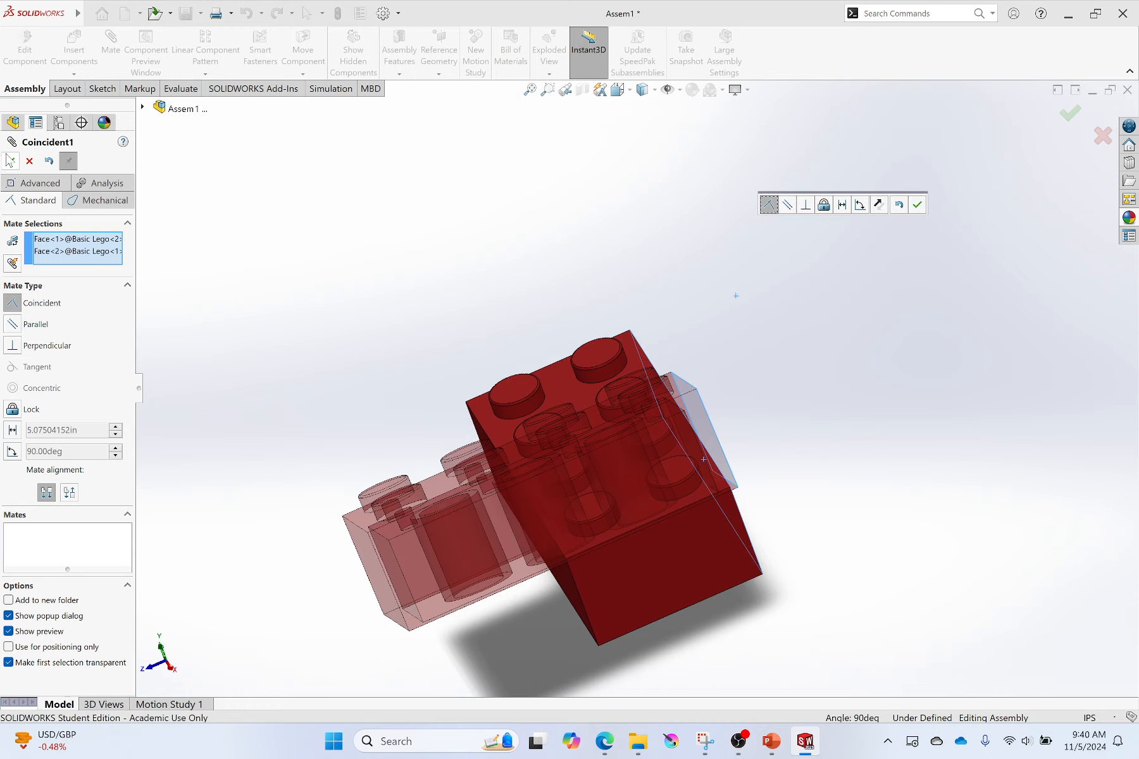
pyautogui.click(10, 162)
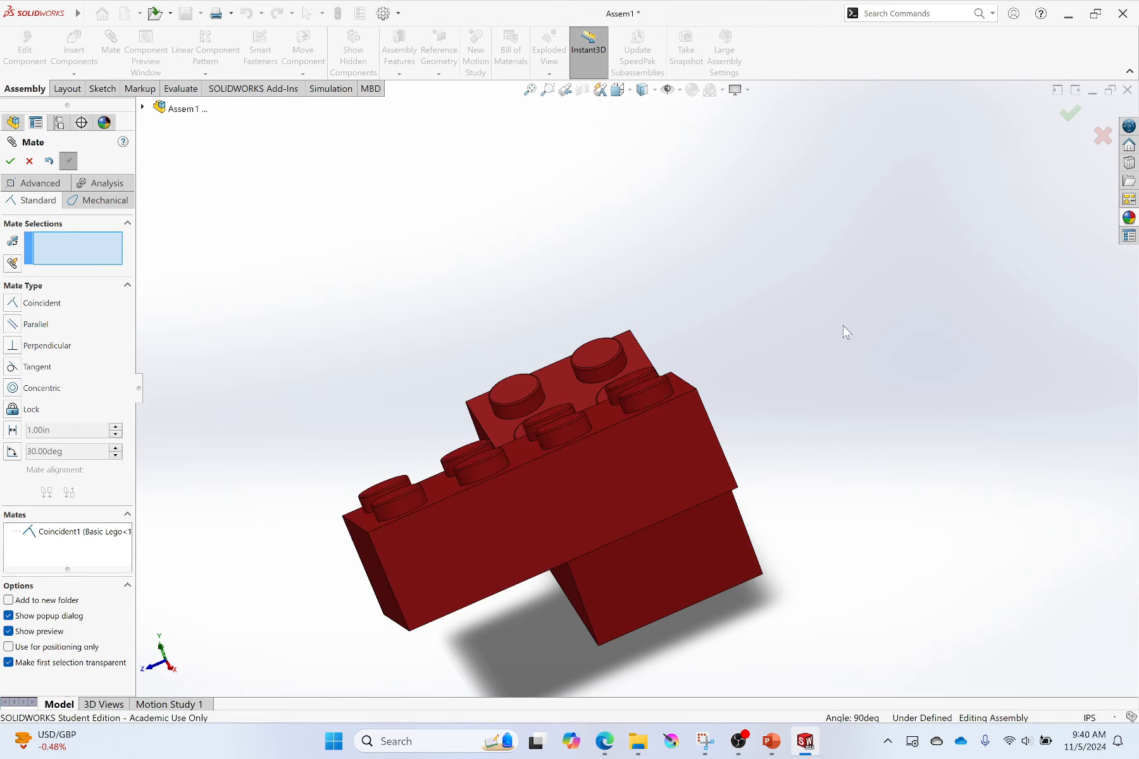
# - Add a coincident mate between the second brick's long side face and the first brick's short end face
pyautogui.moveTo(839, 330); pyautogui.dragTo(763, 324, button='middle')
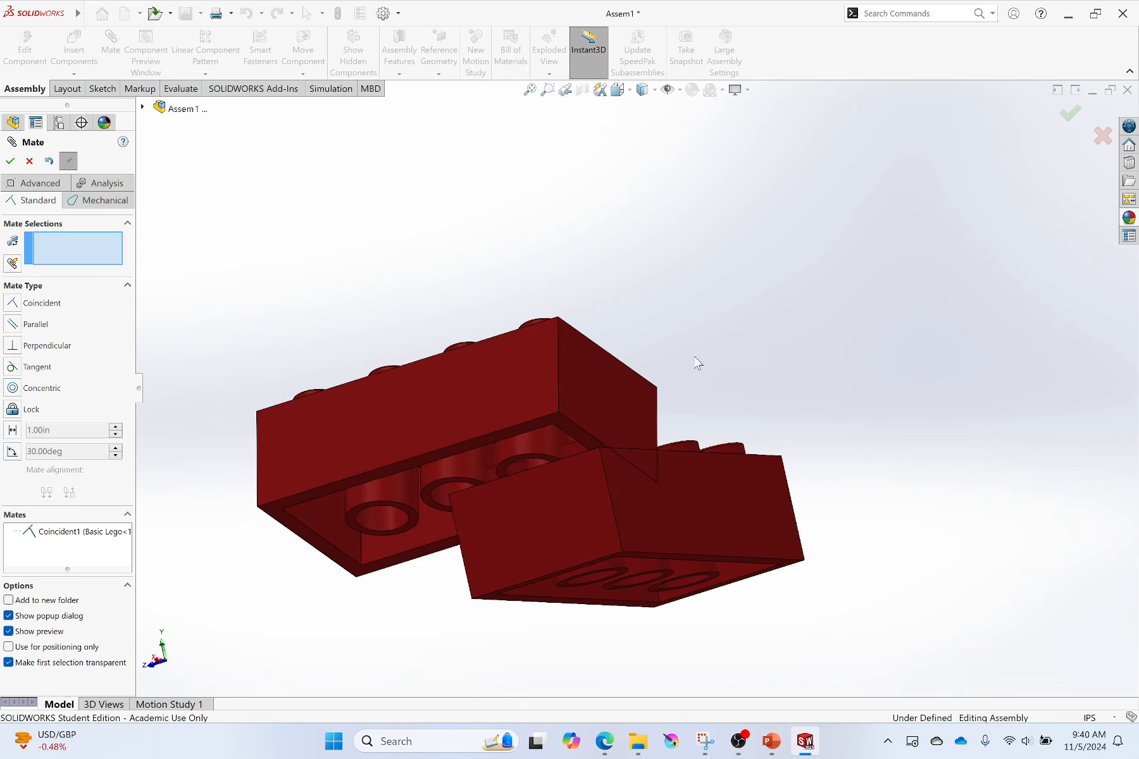
pyautogui.click(493, 397)
pyautogui.click(546, 499)
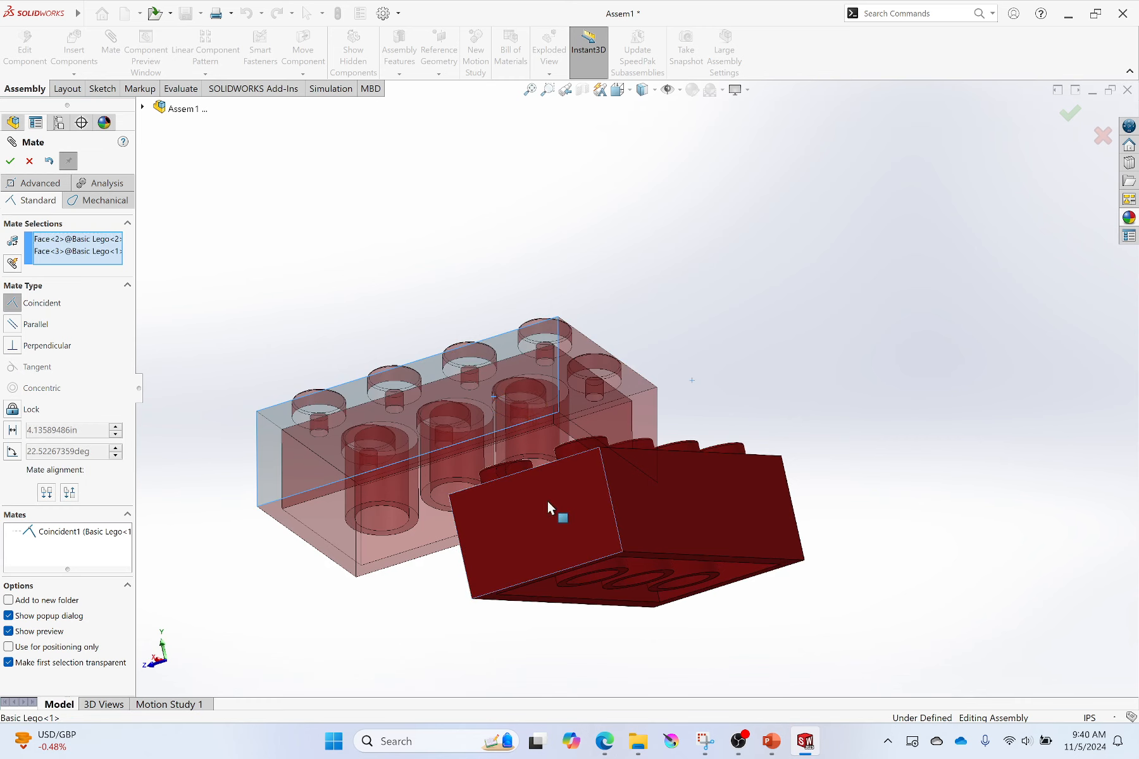
pyautogui.click(10, 162)
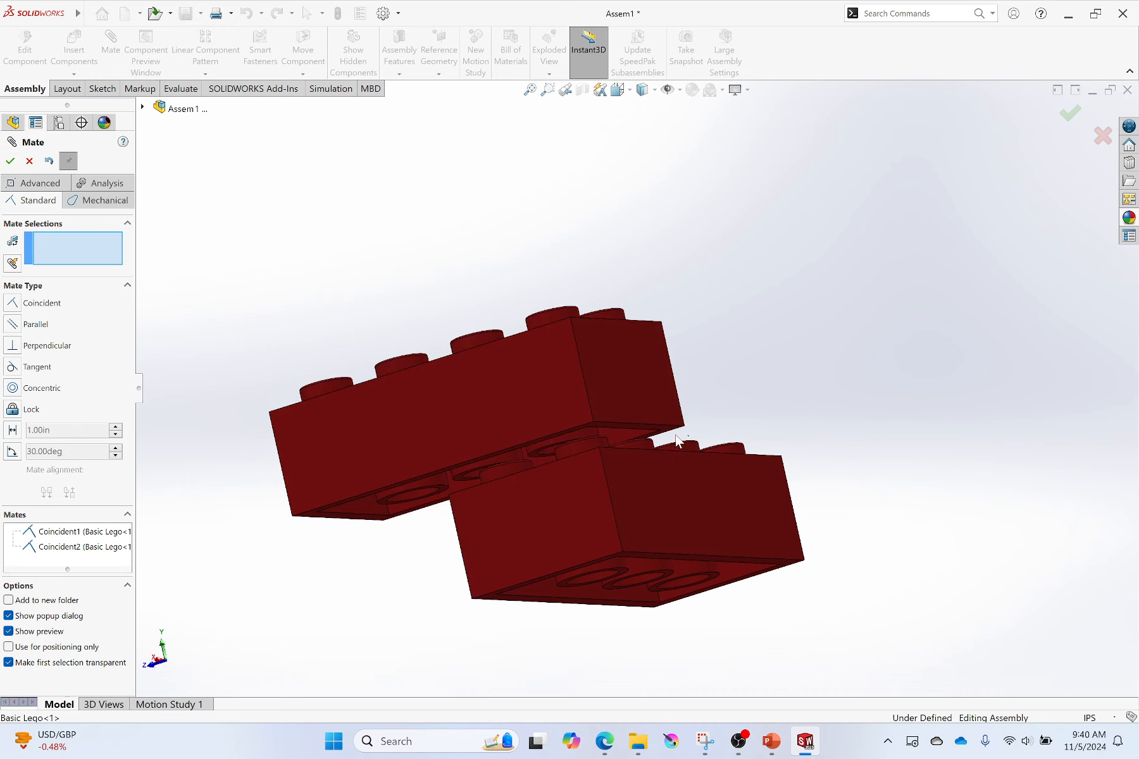
# - Mate the second brick's bottom rim face coincident with the first brick's studded top face, and finish mating
pyautogui.scroll(-5, 678, 441)
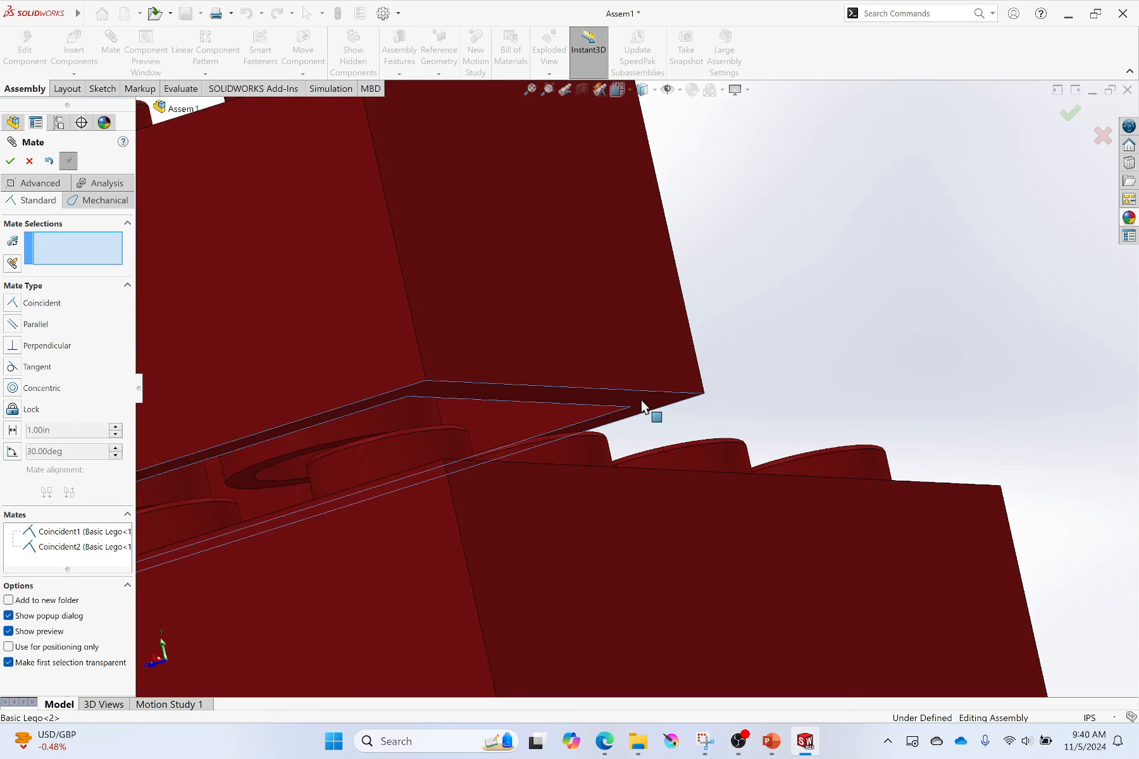
pyautogui.click(641, 401)
pyautogui.moveTo(640, 400); pyautogui.dragTo(628, 500, button='middle')
pyautogui.scroll(-2, 630, 499)
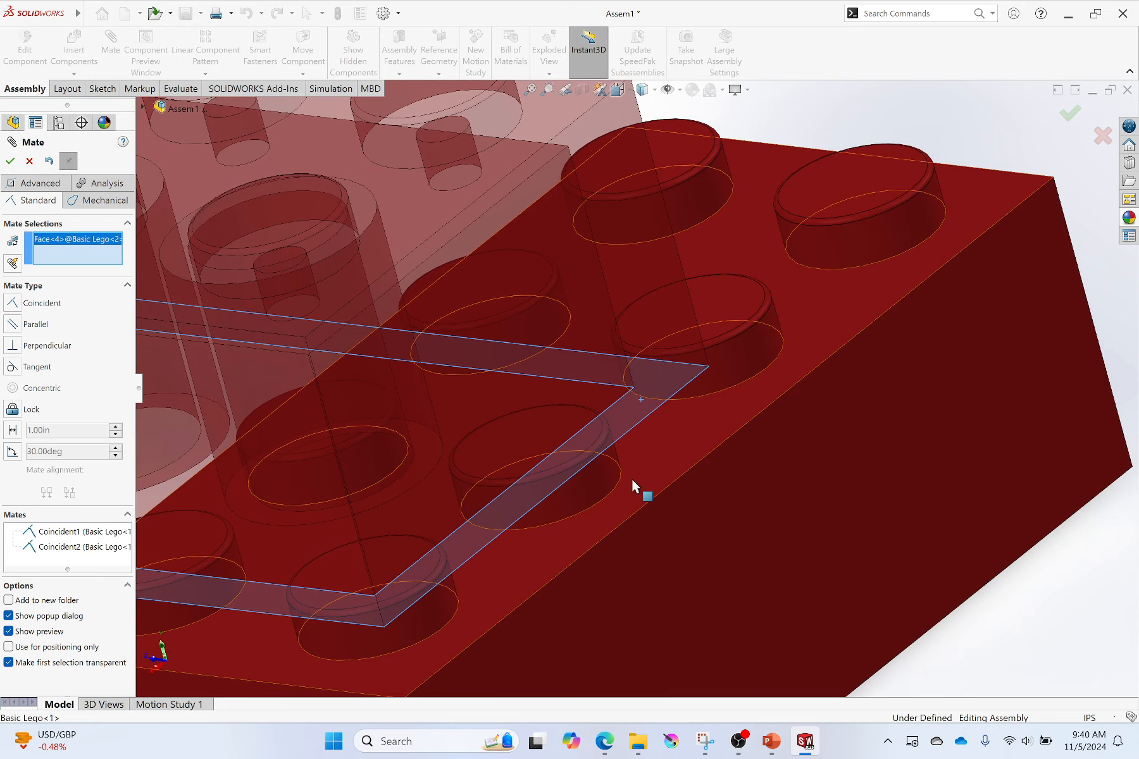
pyautogui.click(632, 479)
pyautogui.scroll(3, 683, 480)
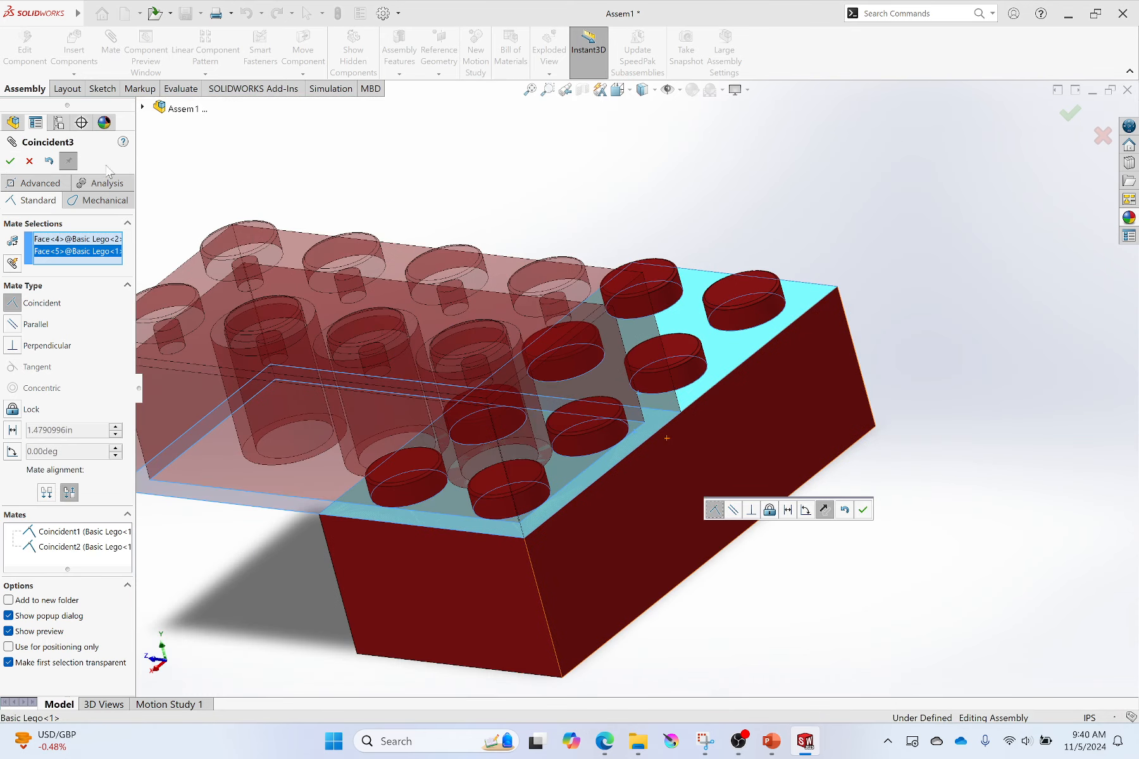
pyautogui.click(10, 160)
pyautogui.scroll(3, 756, 394)
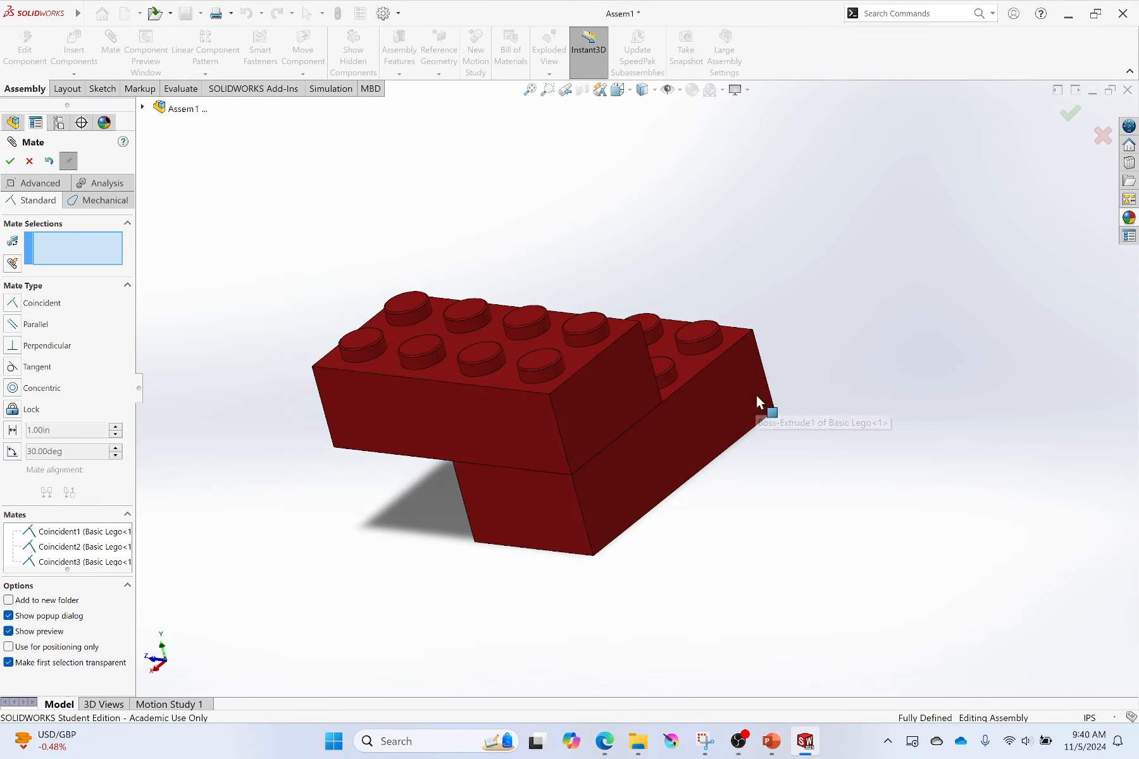
pyautogui.scroll(2, 756, 395)
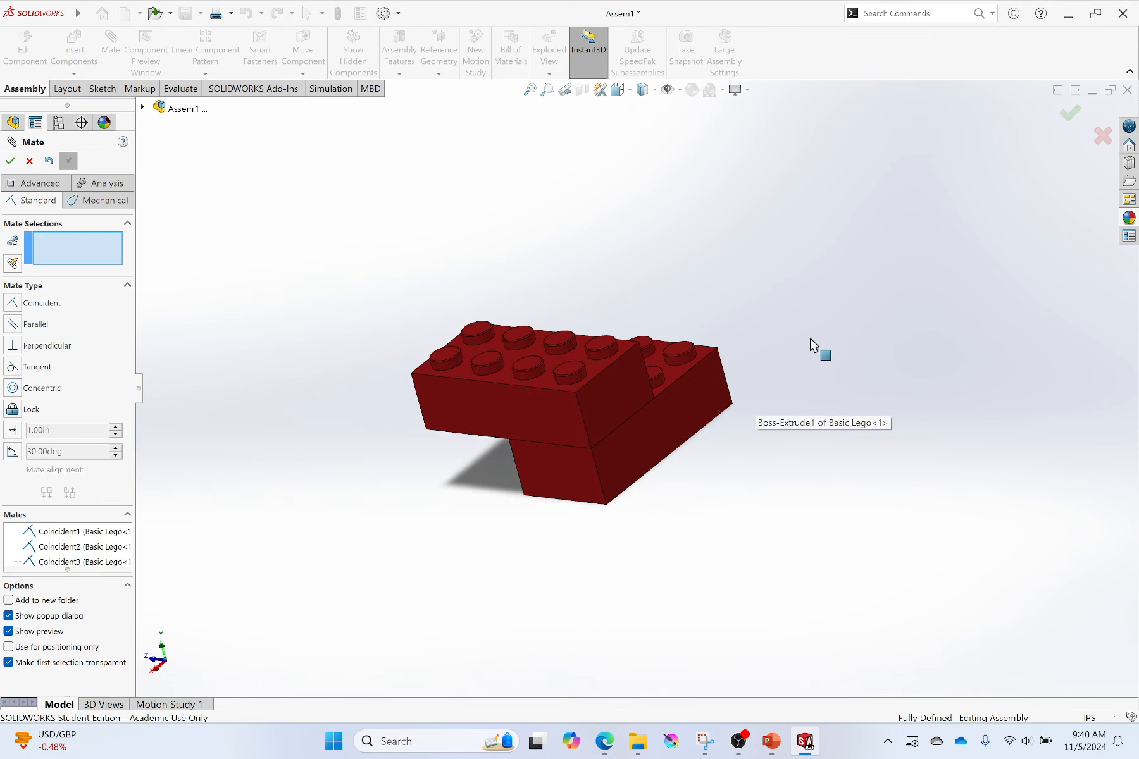
pyautogui.click(10, 163)
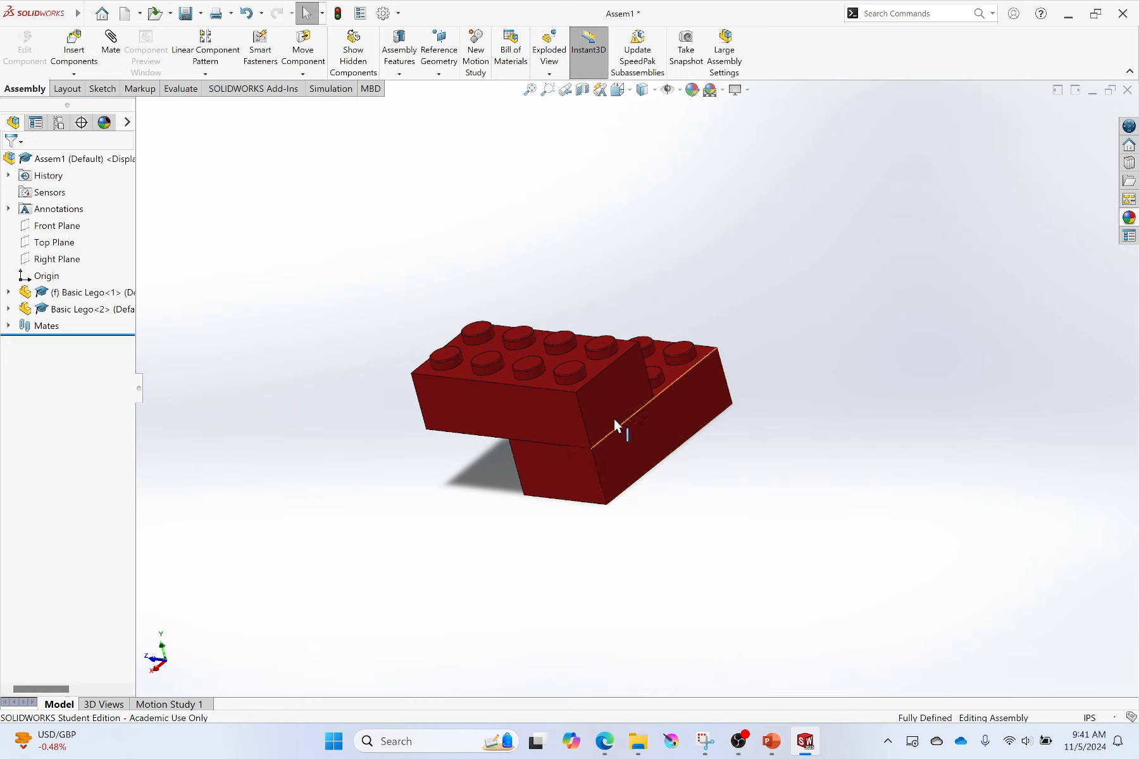
# - Try to move the upper brick to test whether the mates constrain it
pyautogui.moveTo(478, 408); pyautogui.dragTo(480, 391)
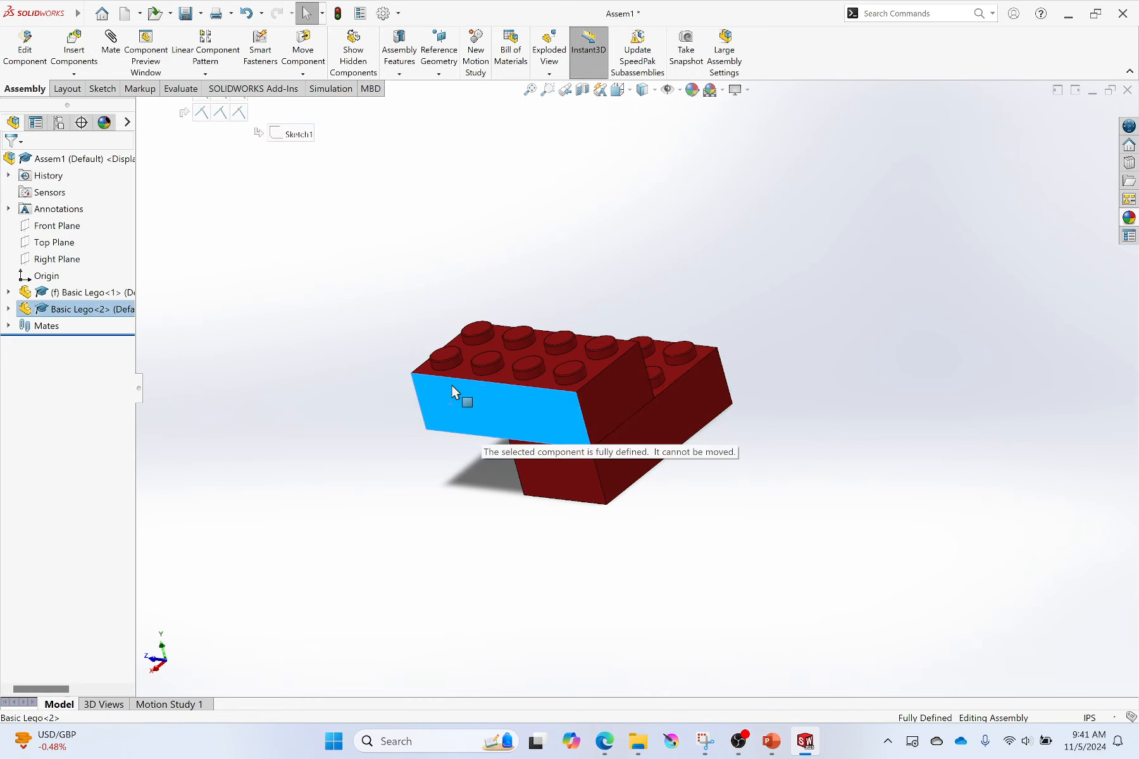
pyautogui.click(288, 395)
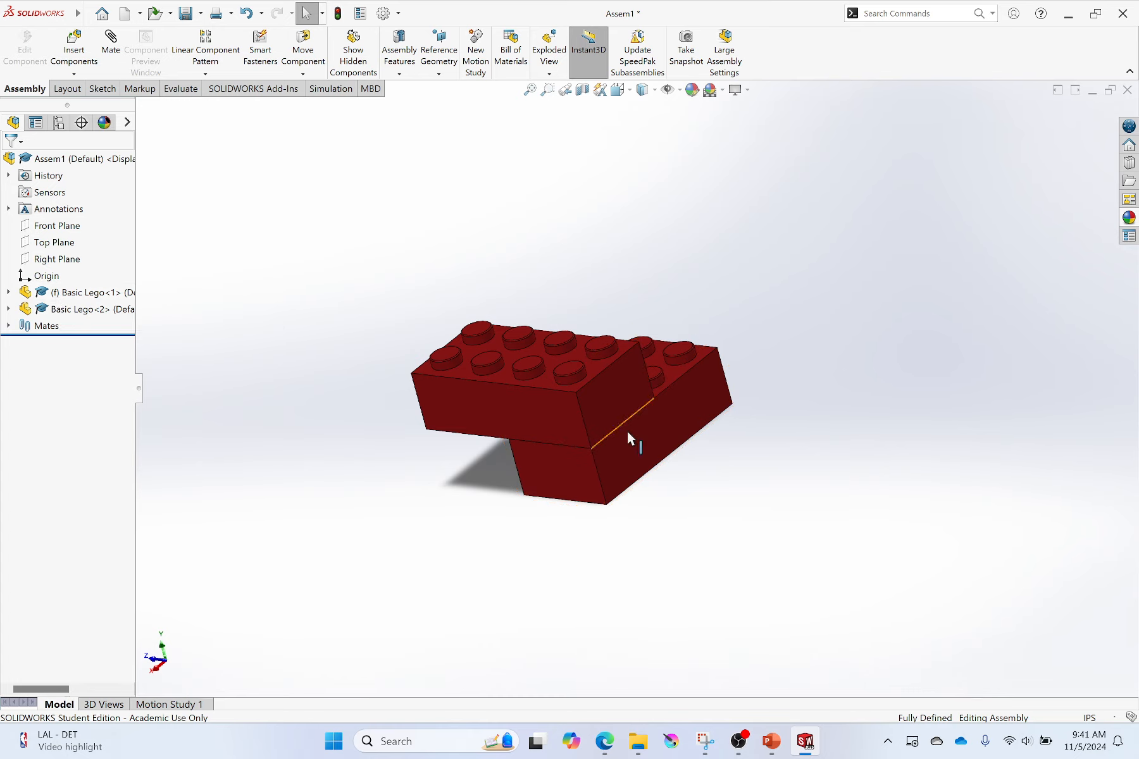
pyautogui.moveTo(713, 469); pyautogui.dragTo(683, 507, button='middle')
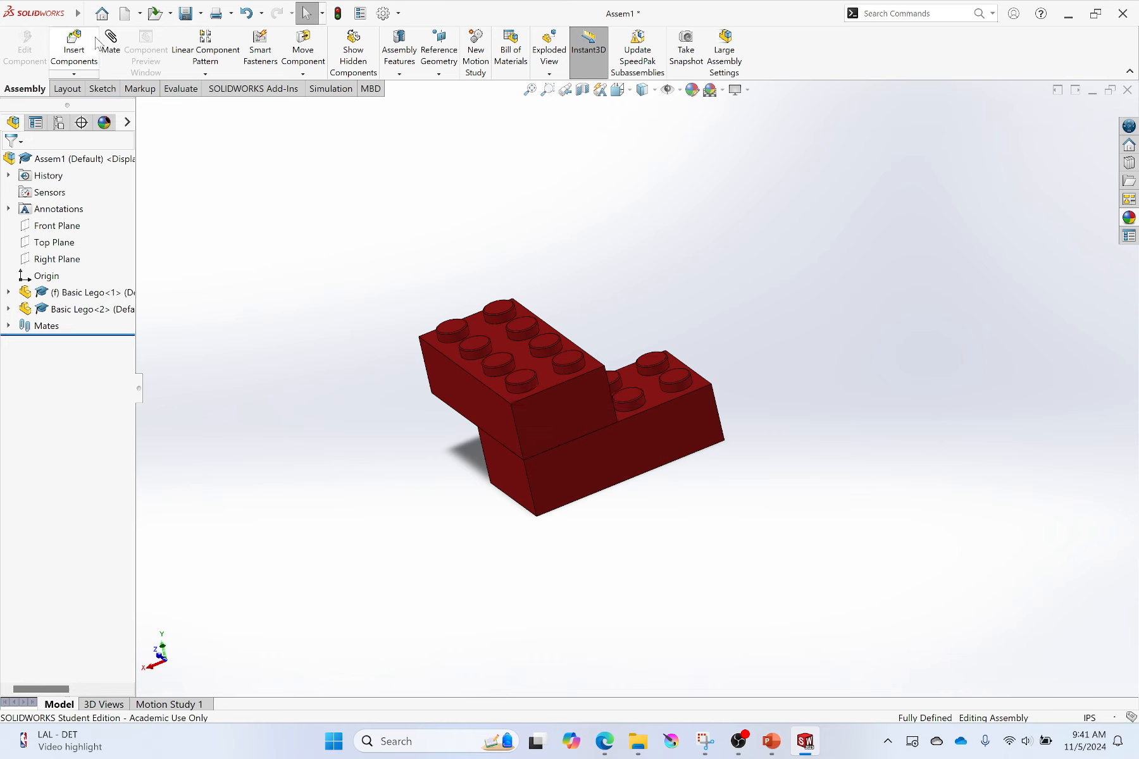
# - Insert a third Basic Lego component and place it loose in space above the stacked pair
pyautogui.click(74, 46)
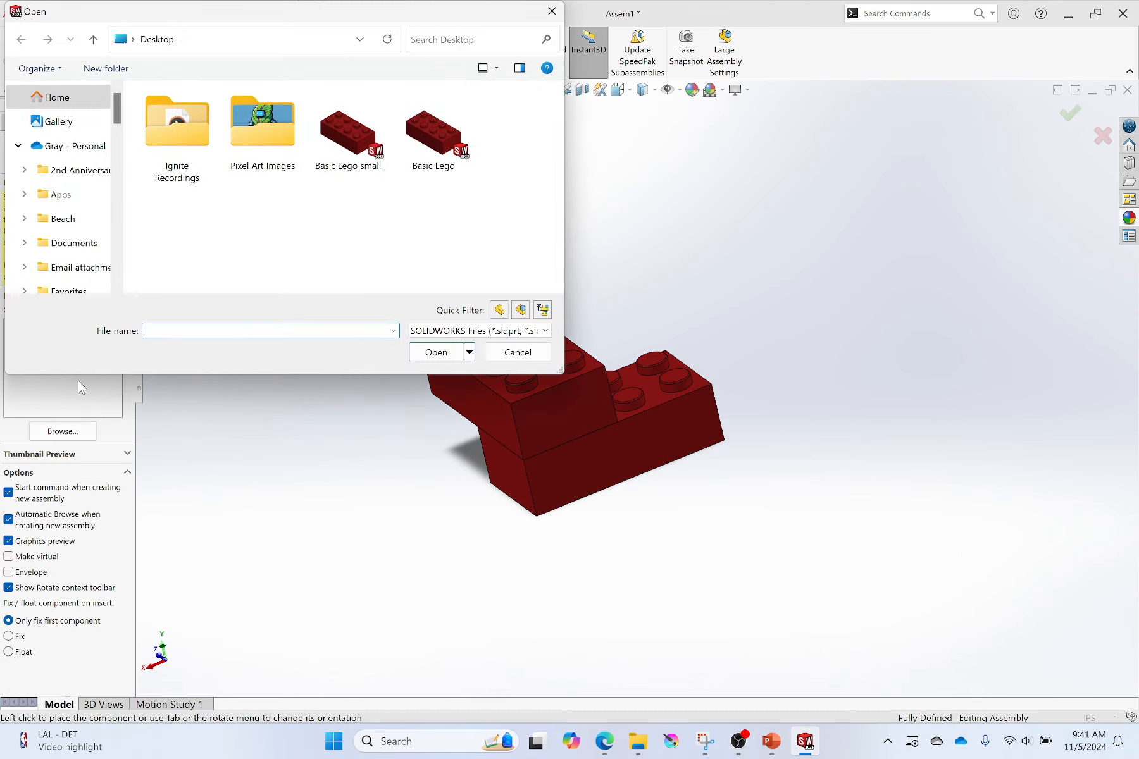
pyautogui.click(469, 141)
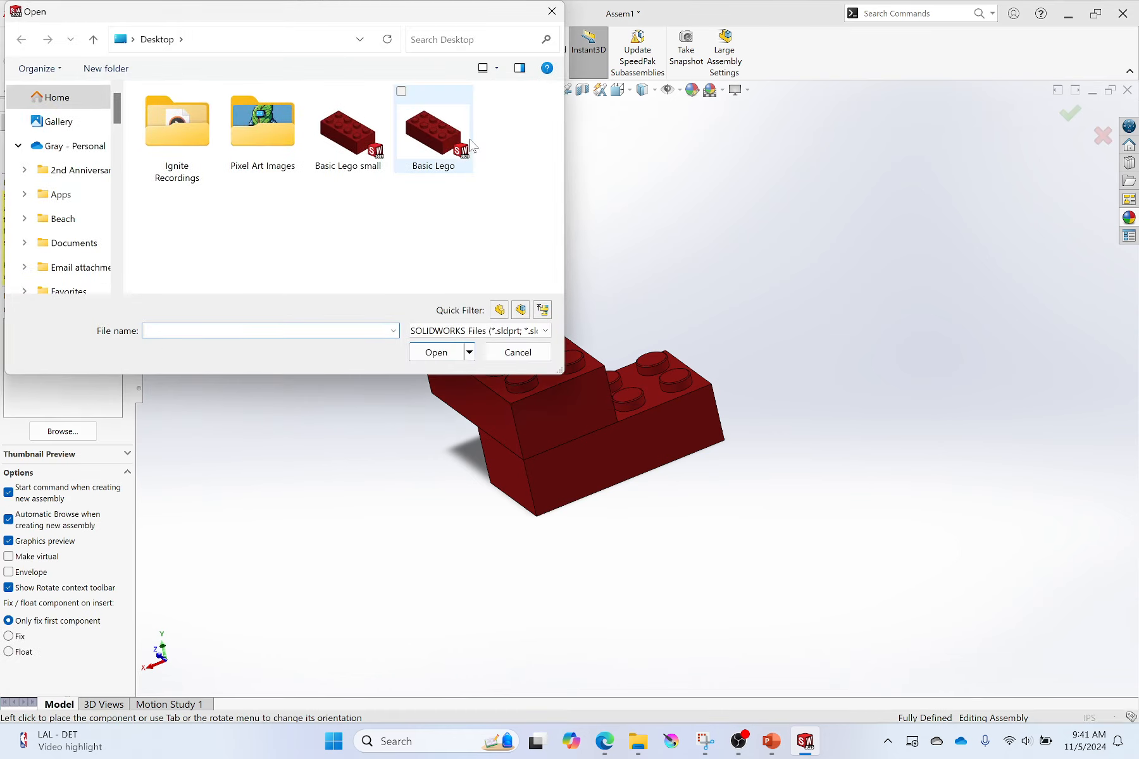
pyautogui.click(434, 352)
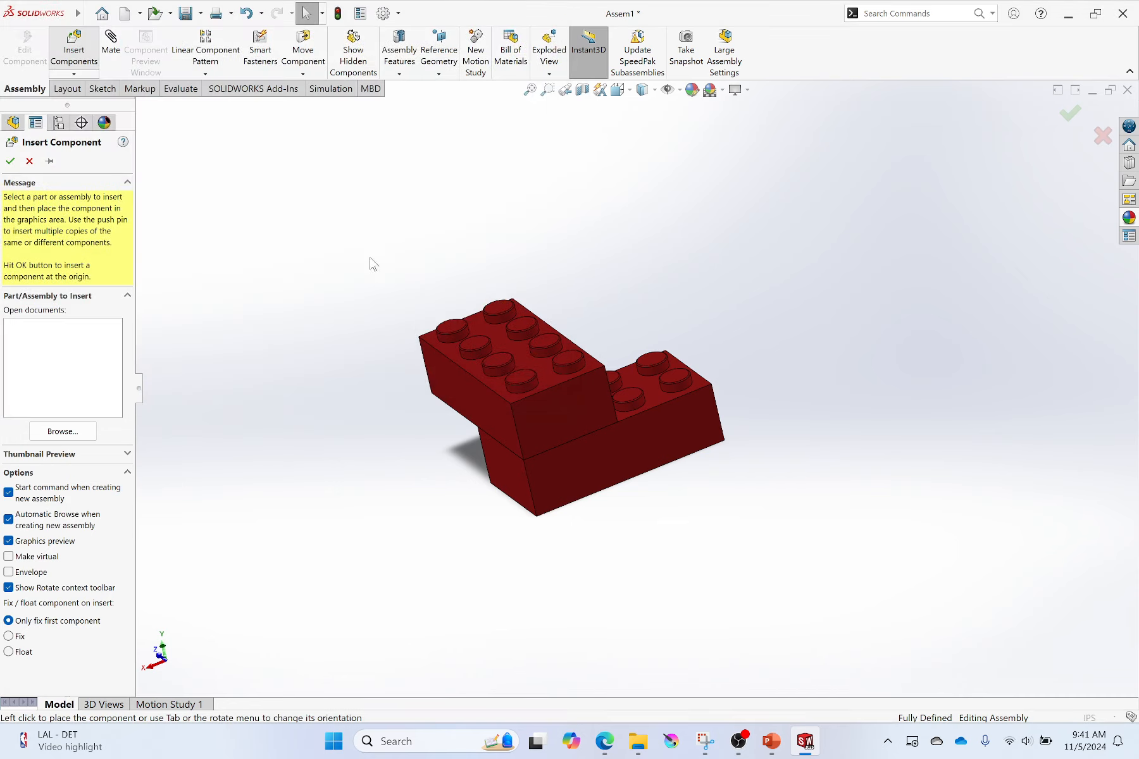
pyautogui.click(374, 215)
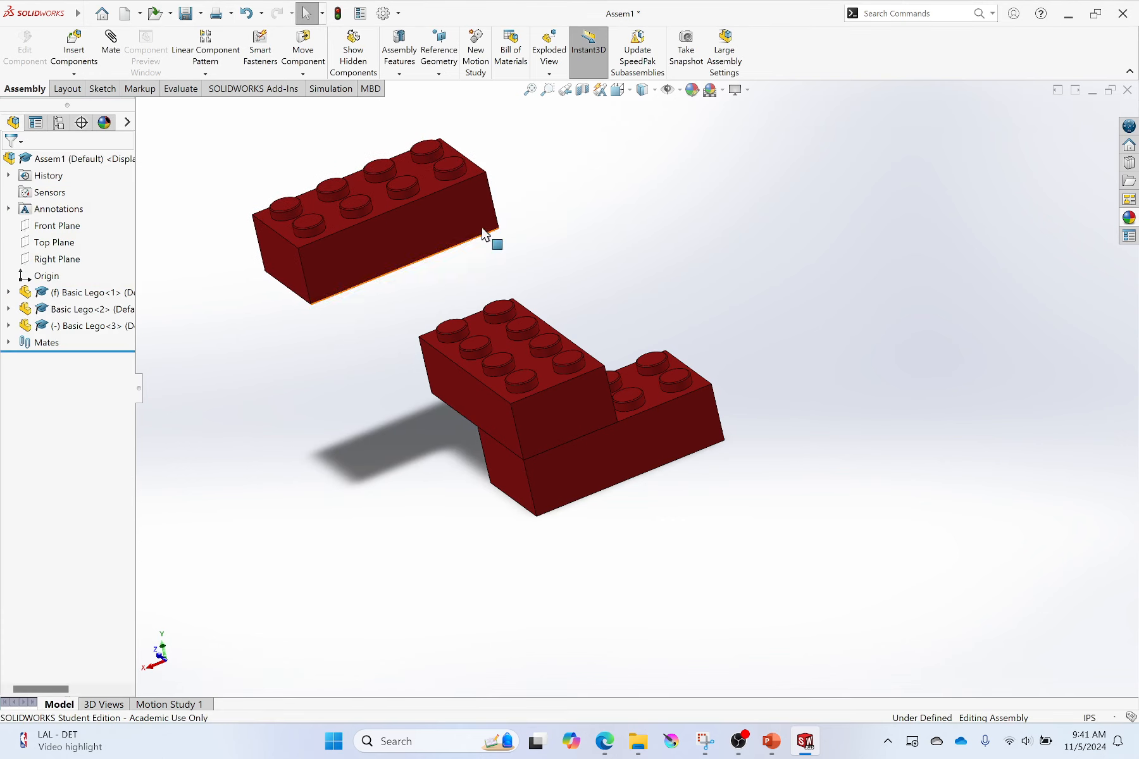
# - Move the loose third brick closer to the stacked pair and examine the tubes on the bricks' undersides
pyautogui.moveTo(462, 219); pyautogui.dragTo(438, 264)
pyautogui.click(438, 265)
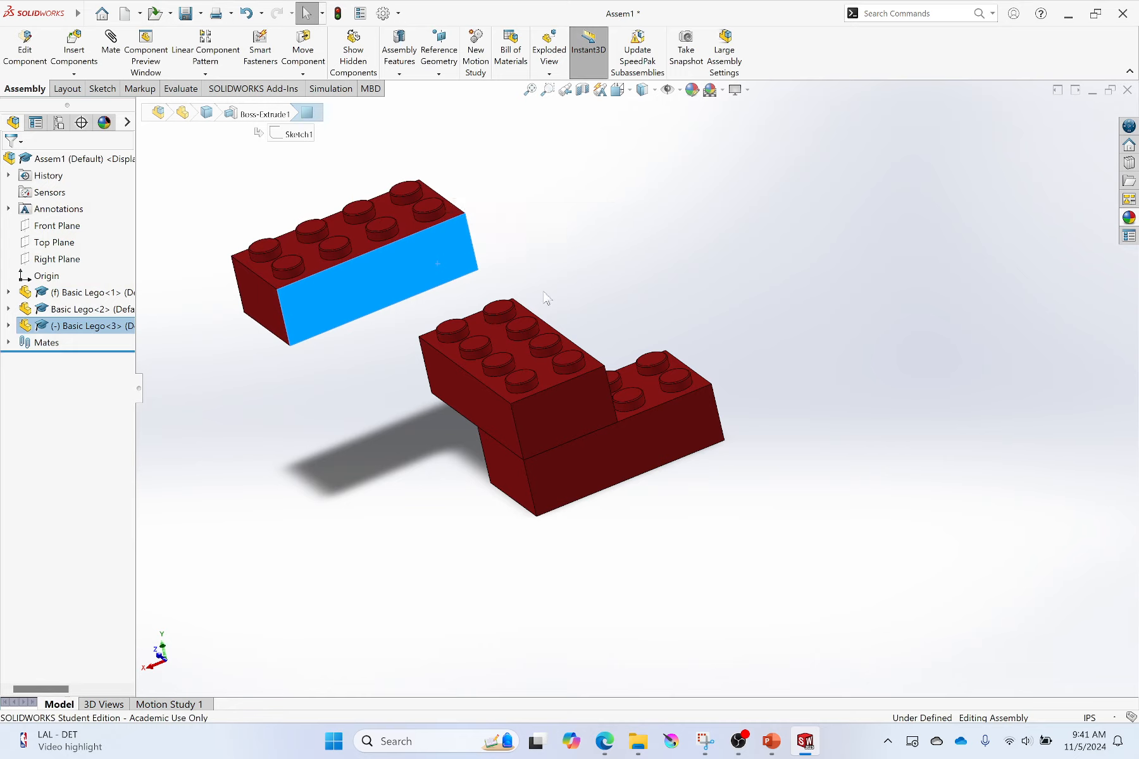
pyautogui.moveTo(545, 298); pyautogui.dragTo(349, 143, button='middle')
pyautogui.moveTo(477, 246); pyautogui.dragTo(448, 385, button='middle')
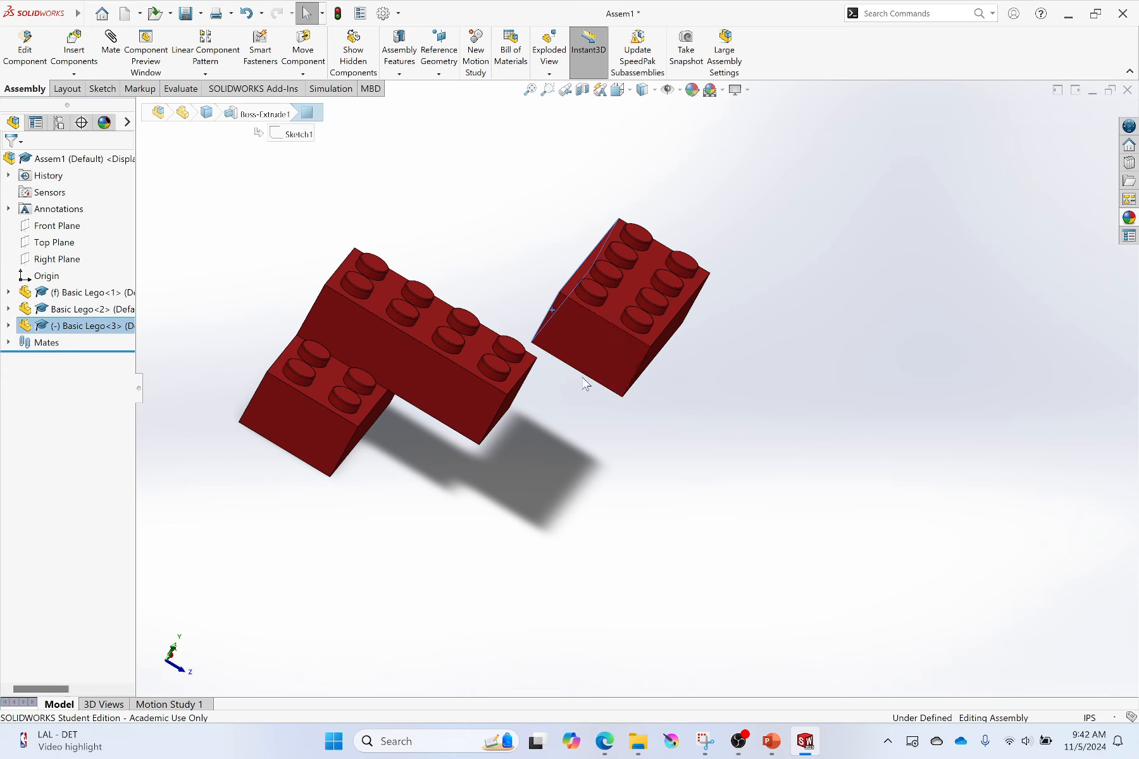
pyautogui.scroll(-5, 560, 402)
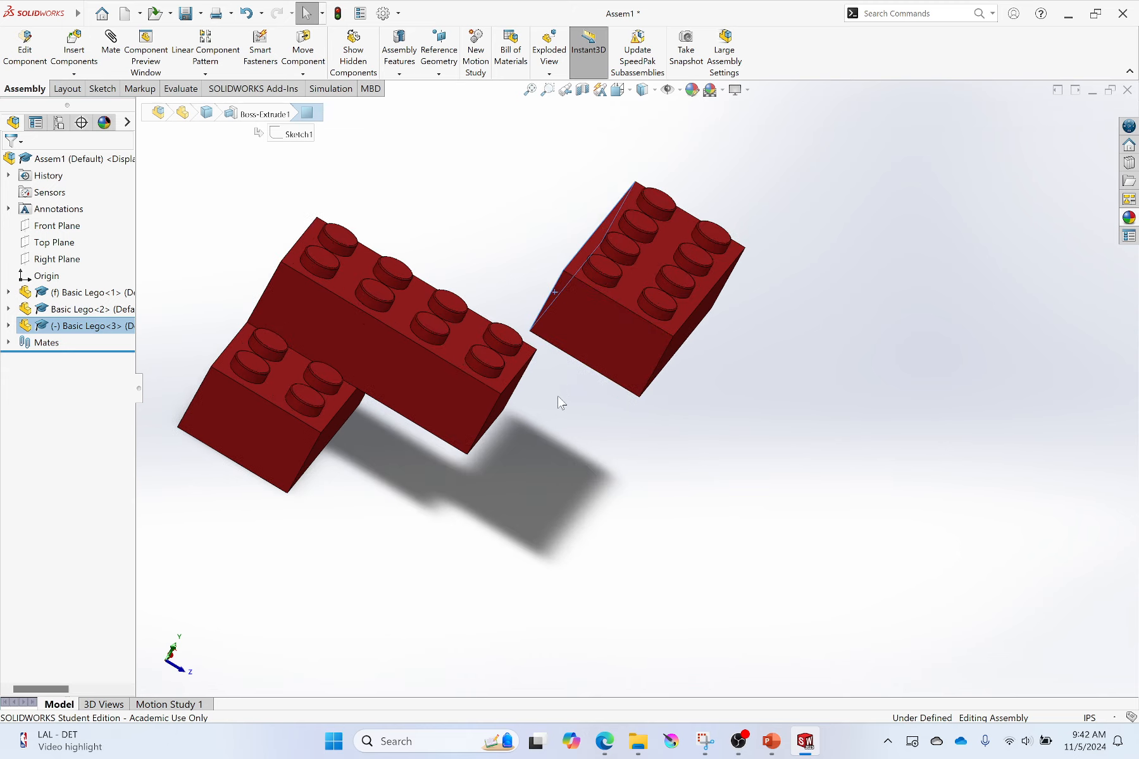
pyautogui.moveTo(560, 399); pyautogui.dragTo(593, 218, button='middle')
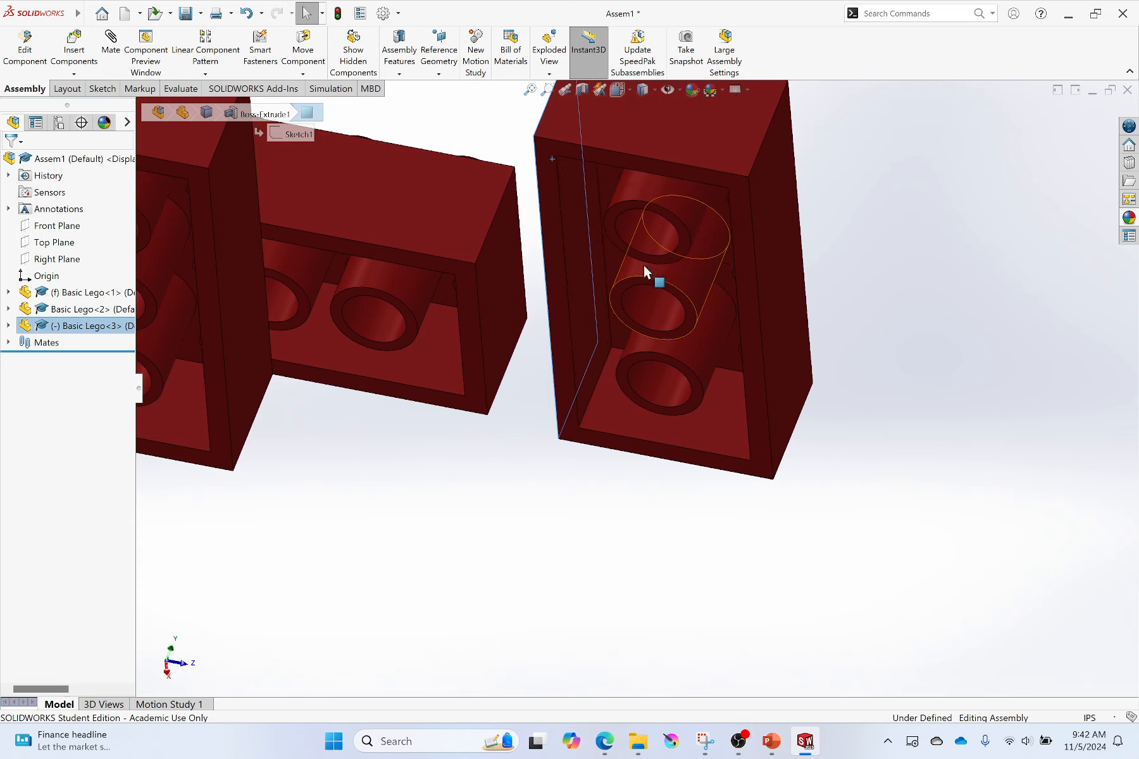
pyautogui.moveTo(524, 198); pyautogui.dragTo(473, 247, button='middle')
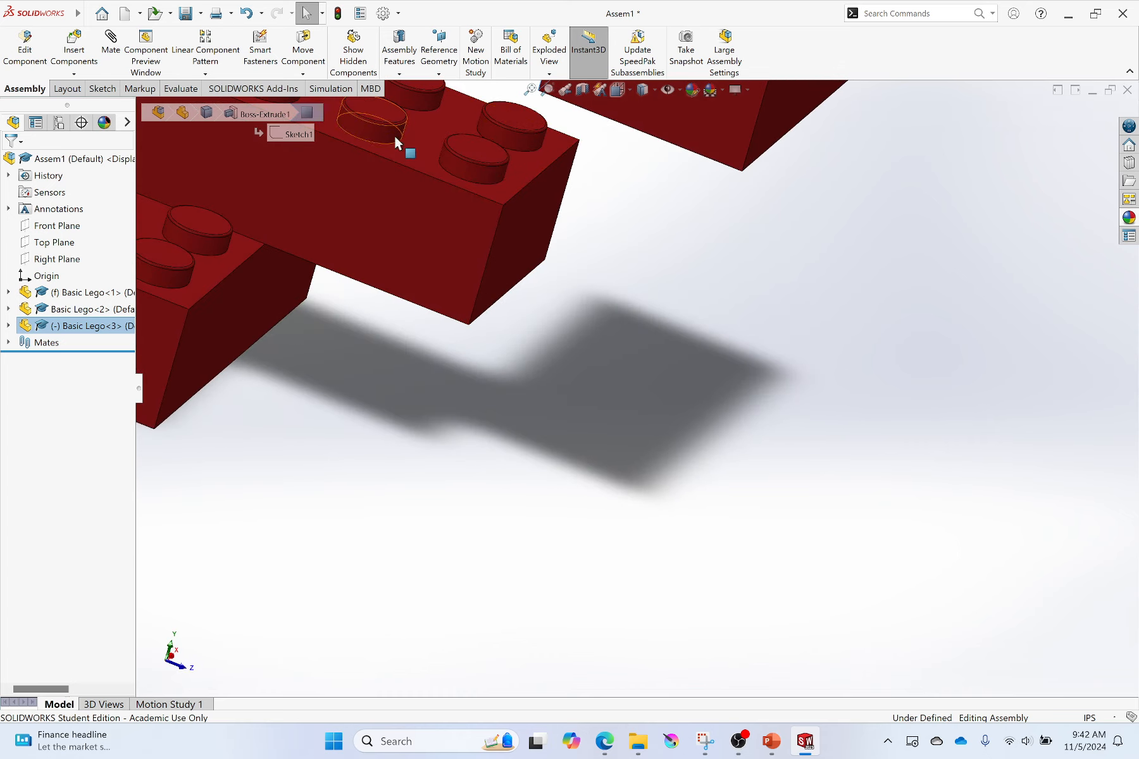
pyautogui.moveTo(515, 175); pyautogui.dragTo(603, 221, button='middle')
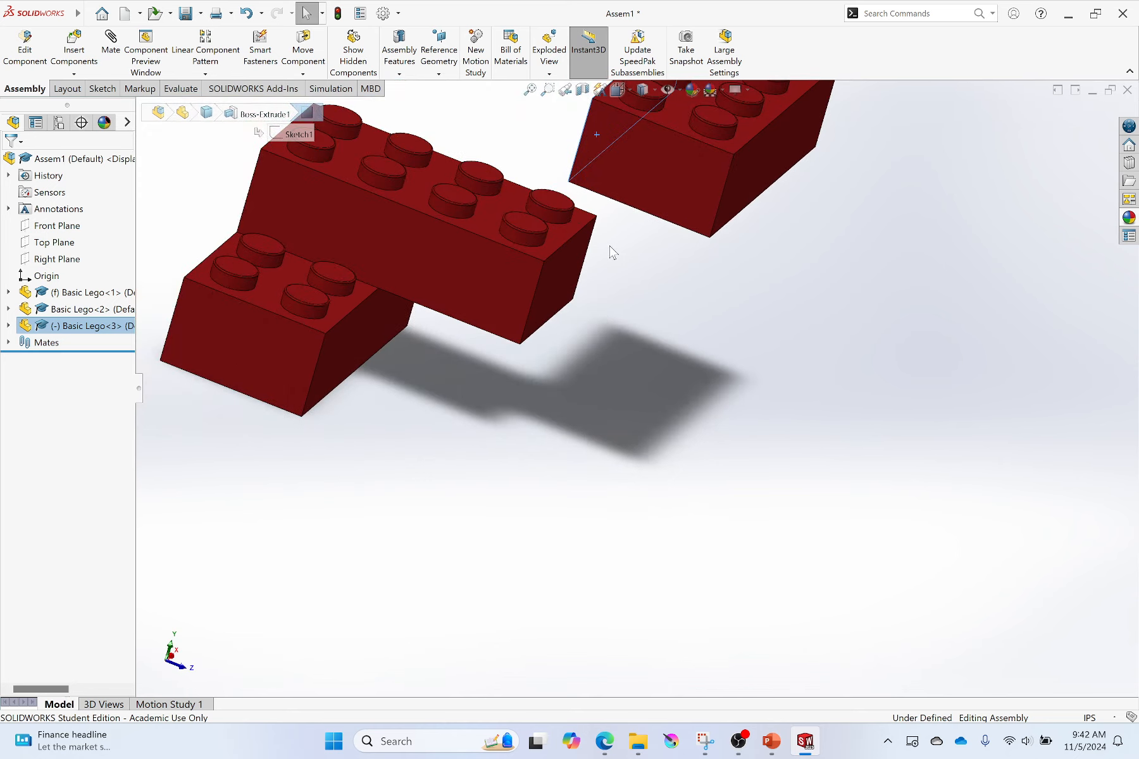
pyautogui.moveTo(611, 270); pyautogui.dragTo(627, 148, button='middle')
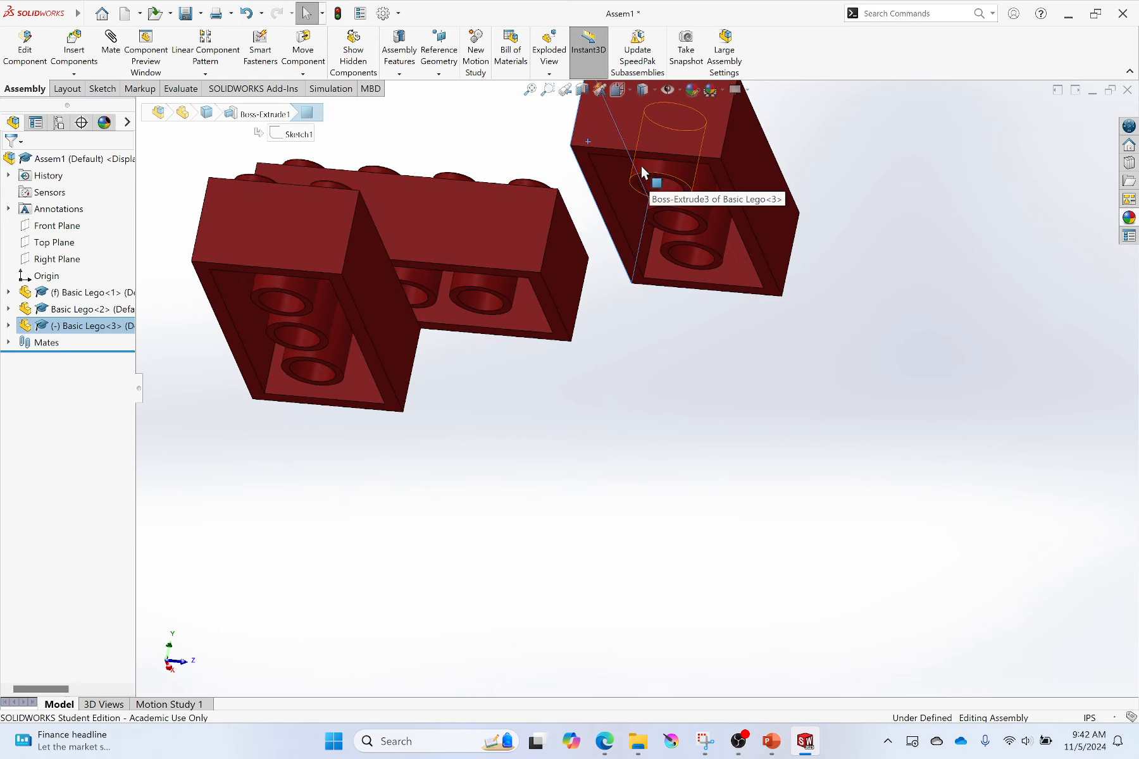
pyautogui.moveTo(533, 170); pyautogui.dragTo(536, 254, button='middle')
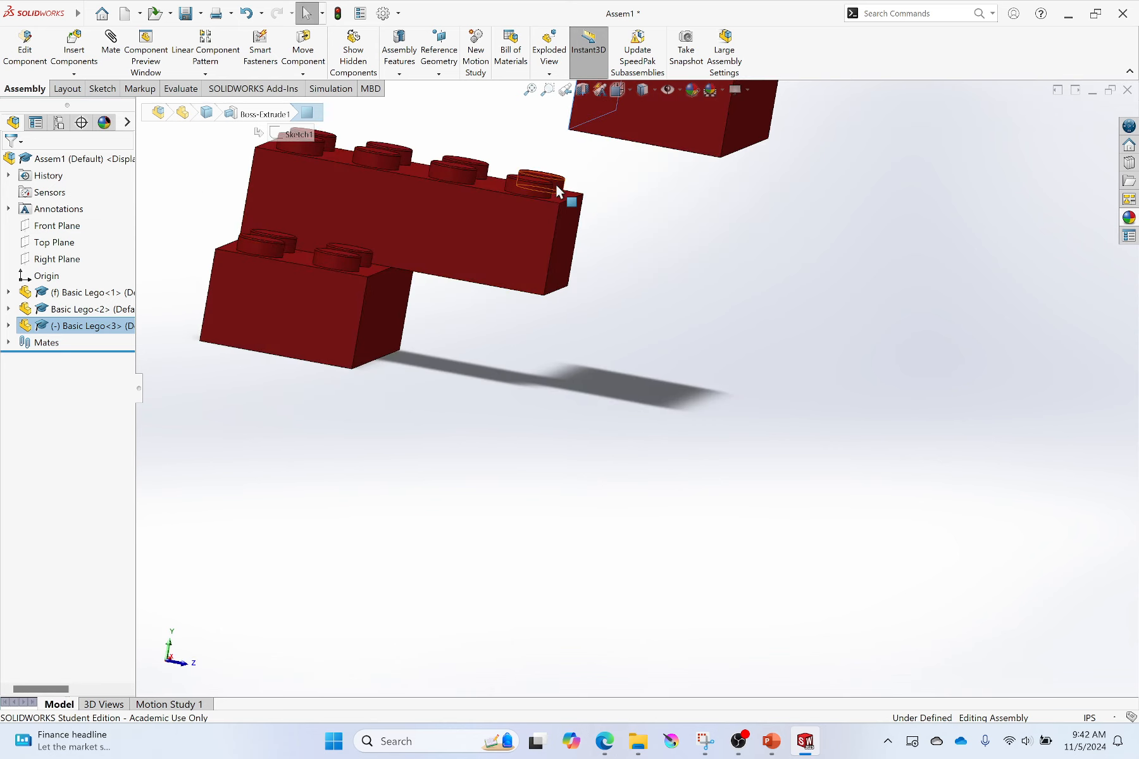
# - Add a tangent mate between a cylindrical tube face inside the third brick and the second brick's corner stud
pyautogui.moveTo(619, 222); pyautogui.dragTo(572, 240, button='middle')
pyautogui.click(554, 184)
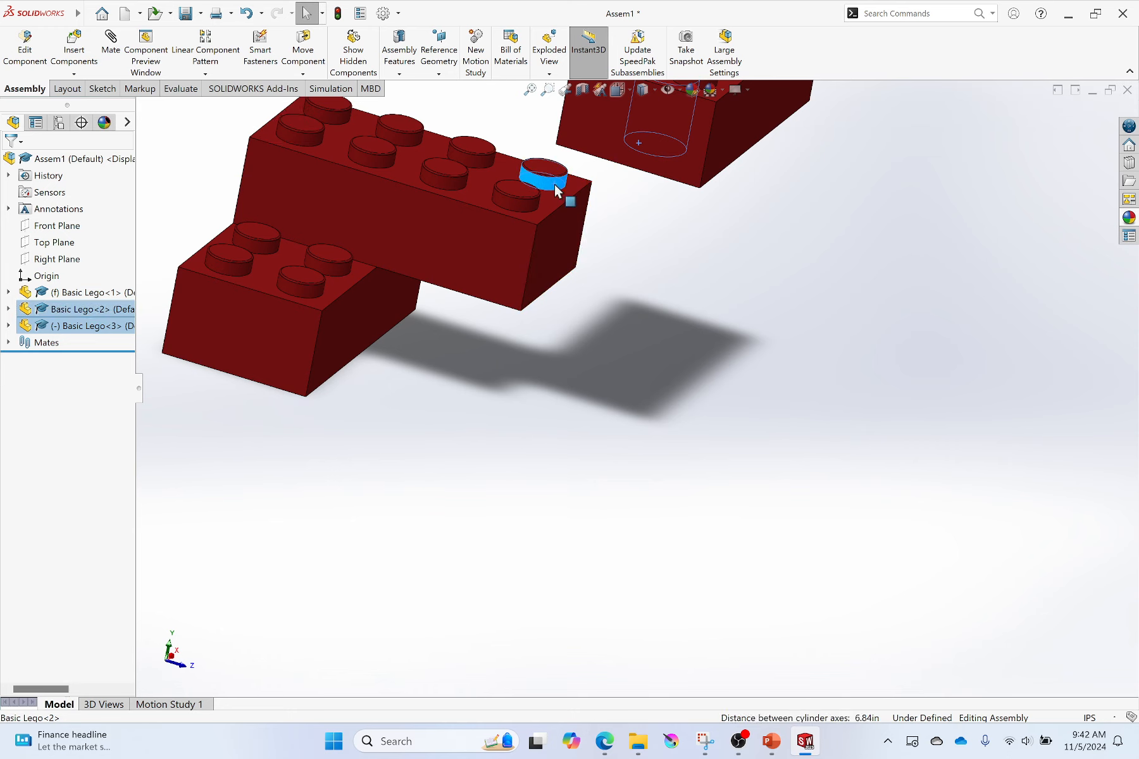
pyautogui.click(111, 46)
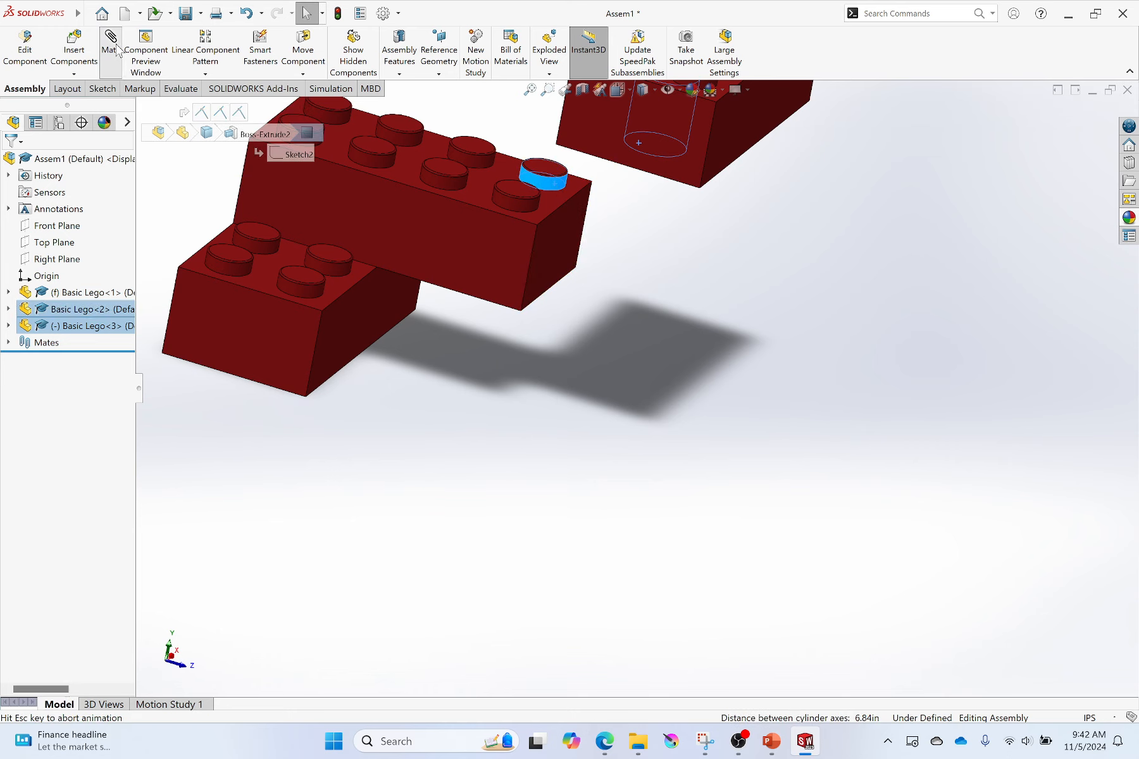
pyautogui.click(514, 208)
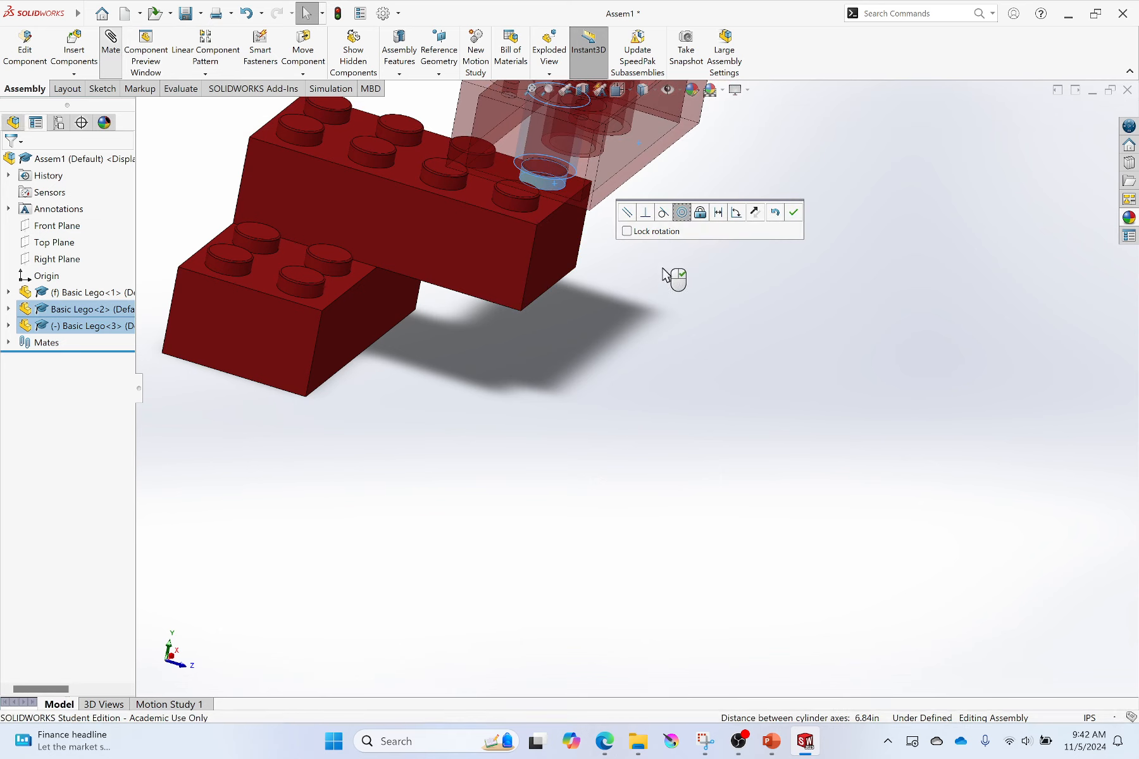
pyautogui.moveTo(565, 295); pyautogui.dragTo(422, 297, button='middle')
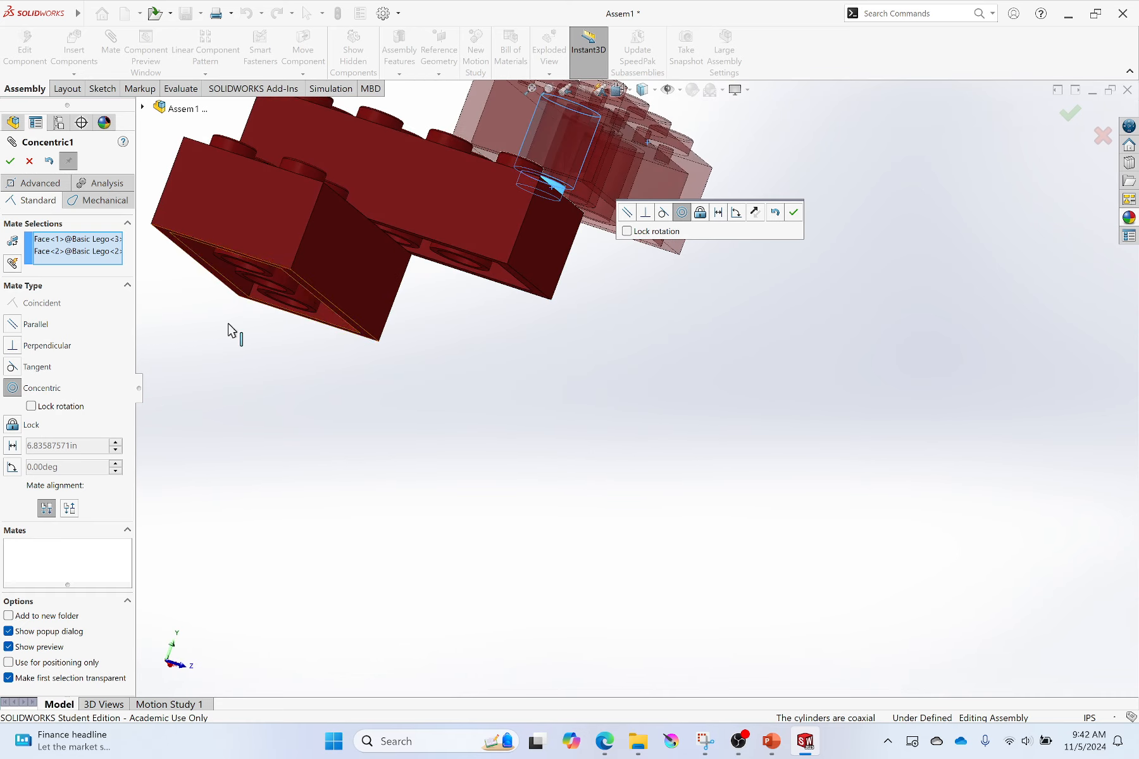
pyautogui.click(13, 369)
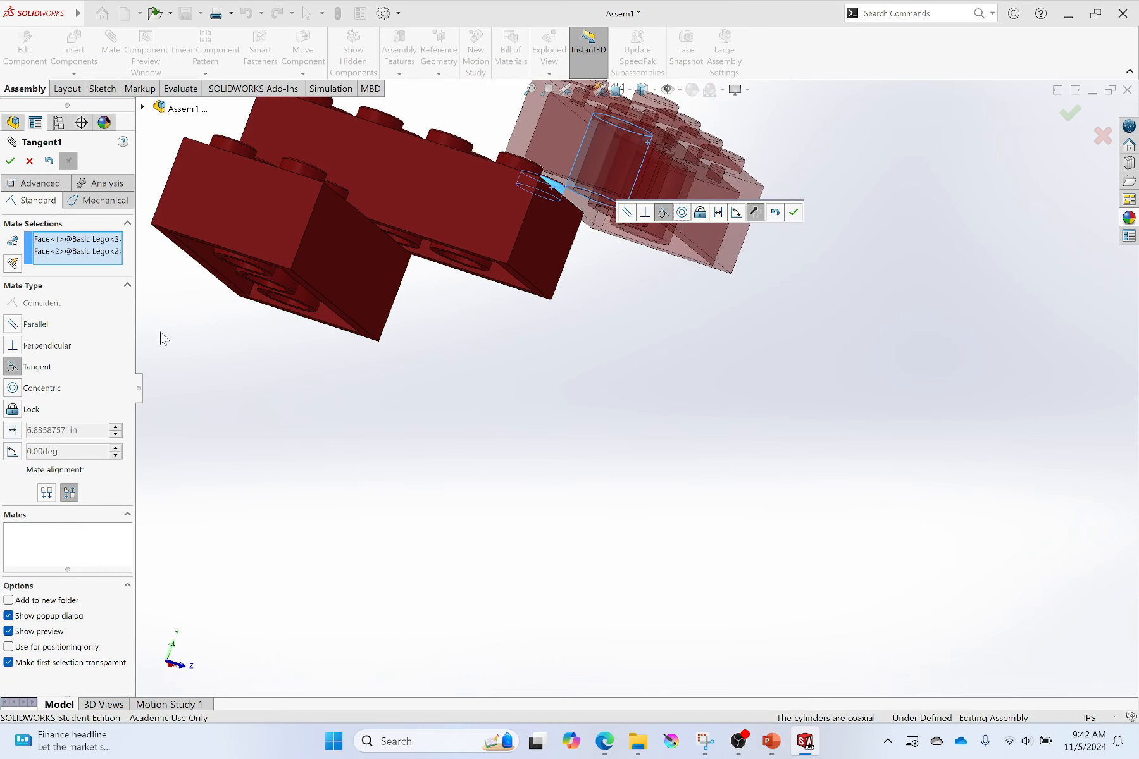
pyautogui.moveTo(539, 374); pyautogui.dragTo(477, 458, button='middle')
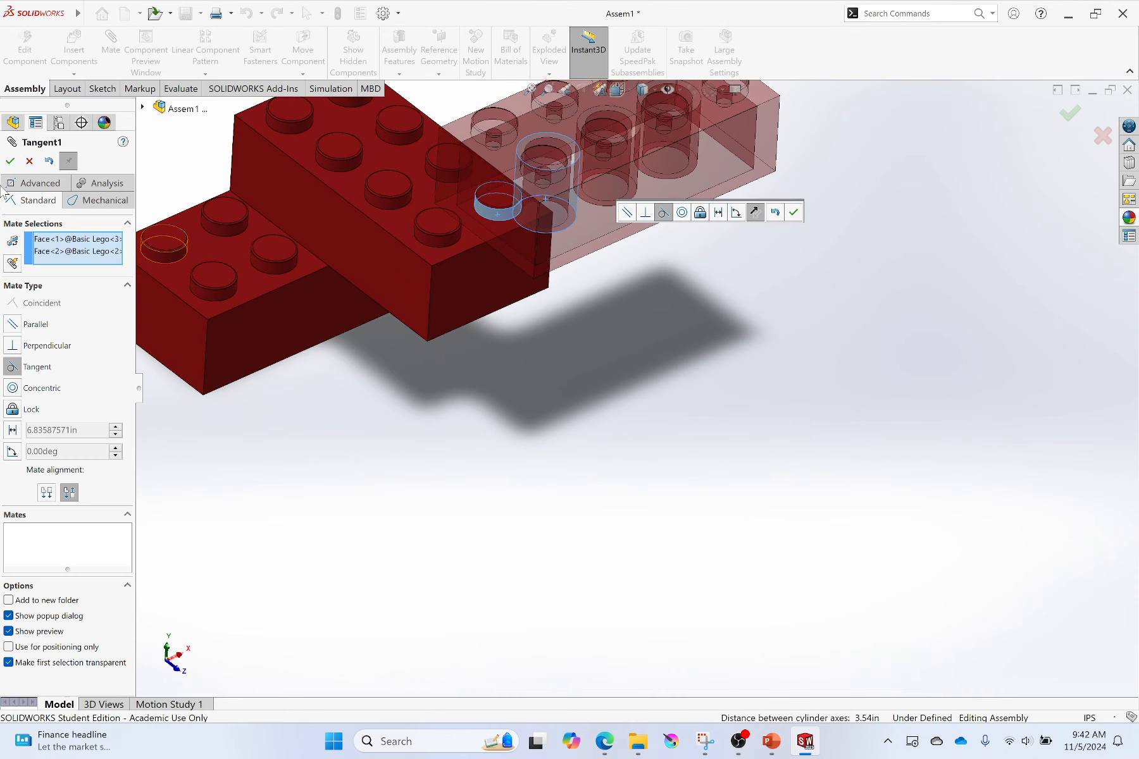
pyautogui.click(10, 161)
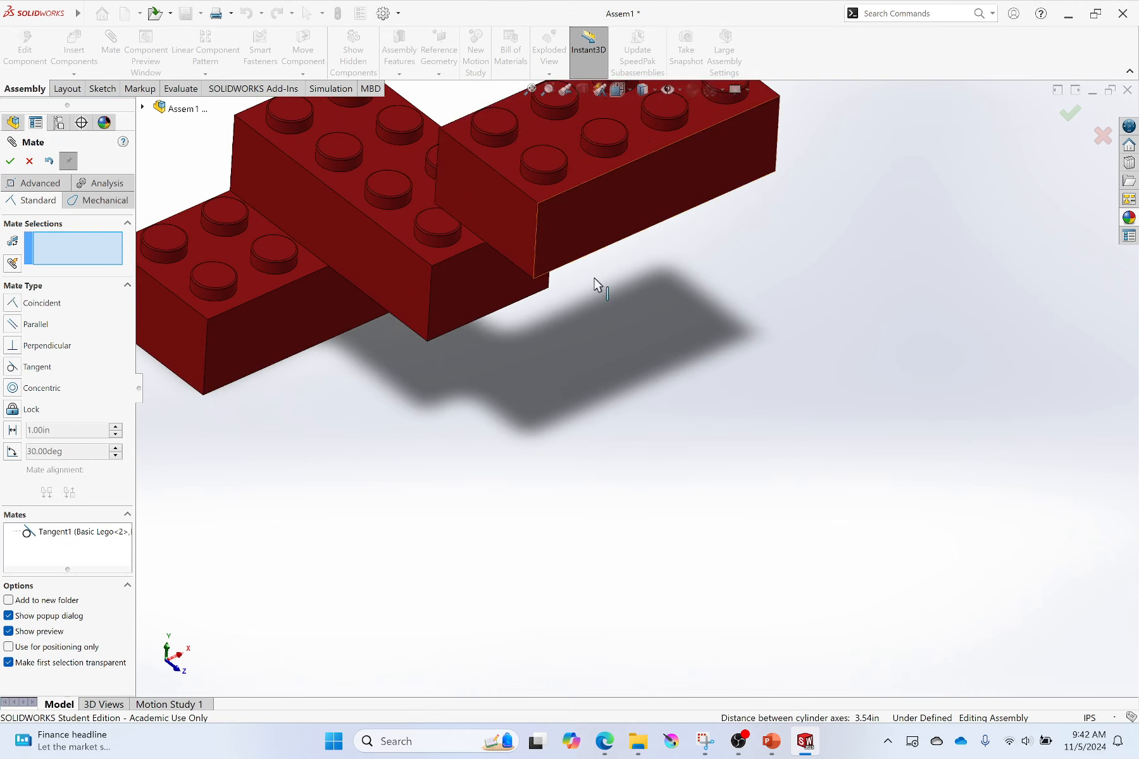
# - Move the third brick around to test what freedom the tangent mate leaves it
pyautogui.moveTo(570, 285); pyautogui.dragTo(564, 333, button='middle')
pyautogui.moveTo(658, 320); pyautogui.dragTo(560, 299)
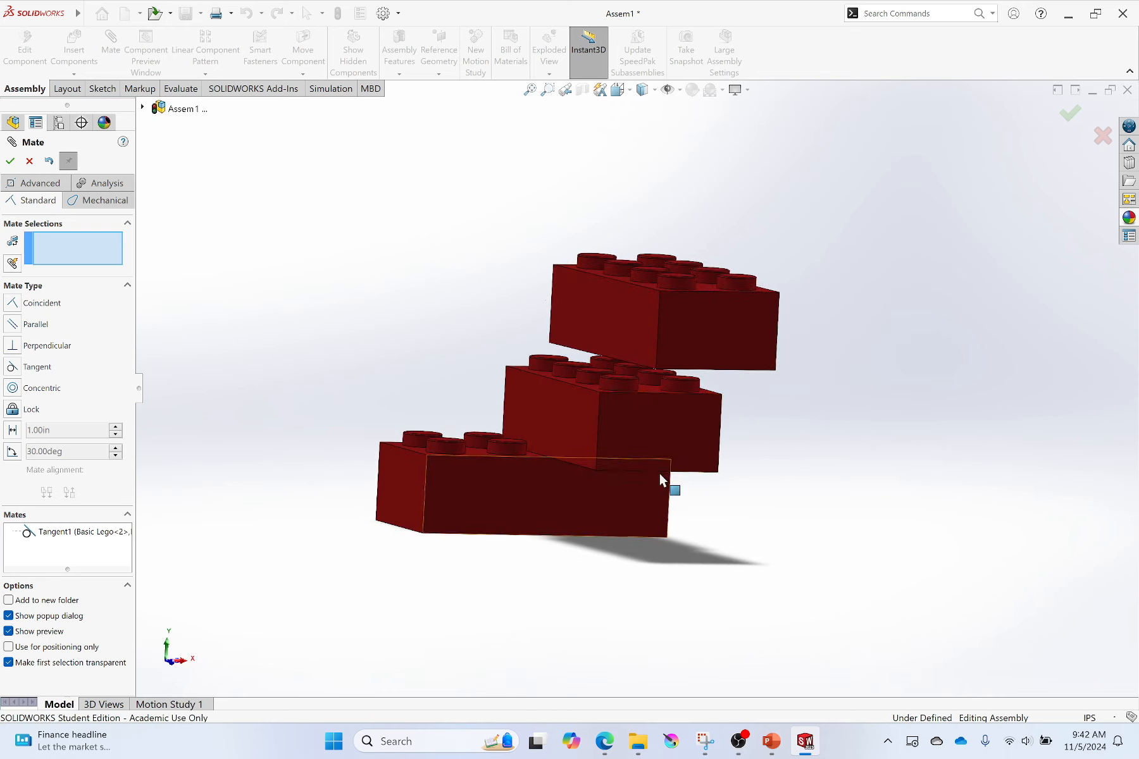
pyautogui.moveTo(666, 482); pyautogui.dragTo(681, 401, button='middle')
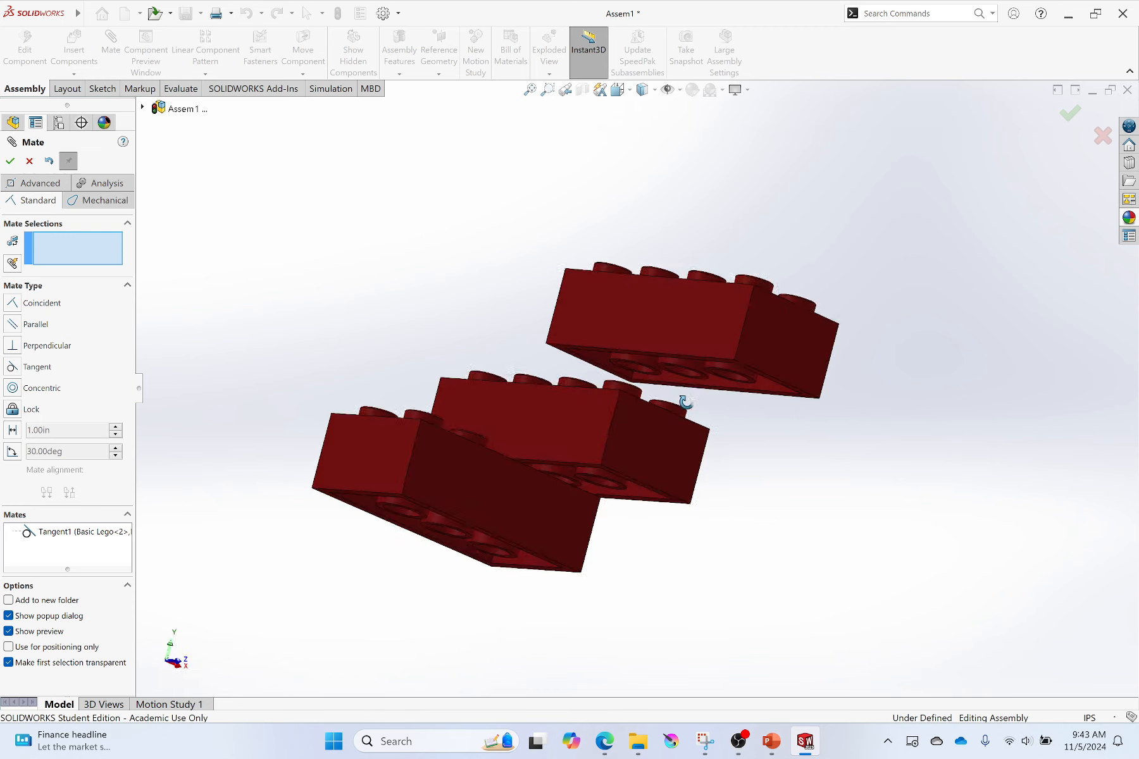
pyautogui.moveTo(608, 321); pyautogui.dragTo(687, 338)
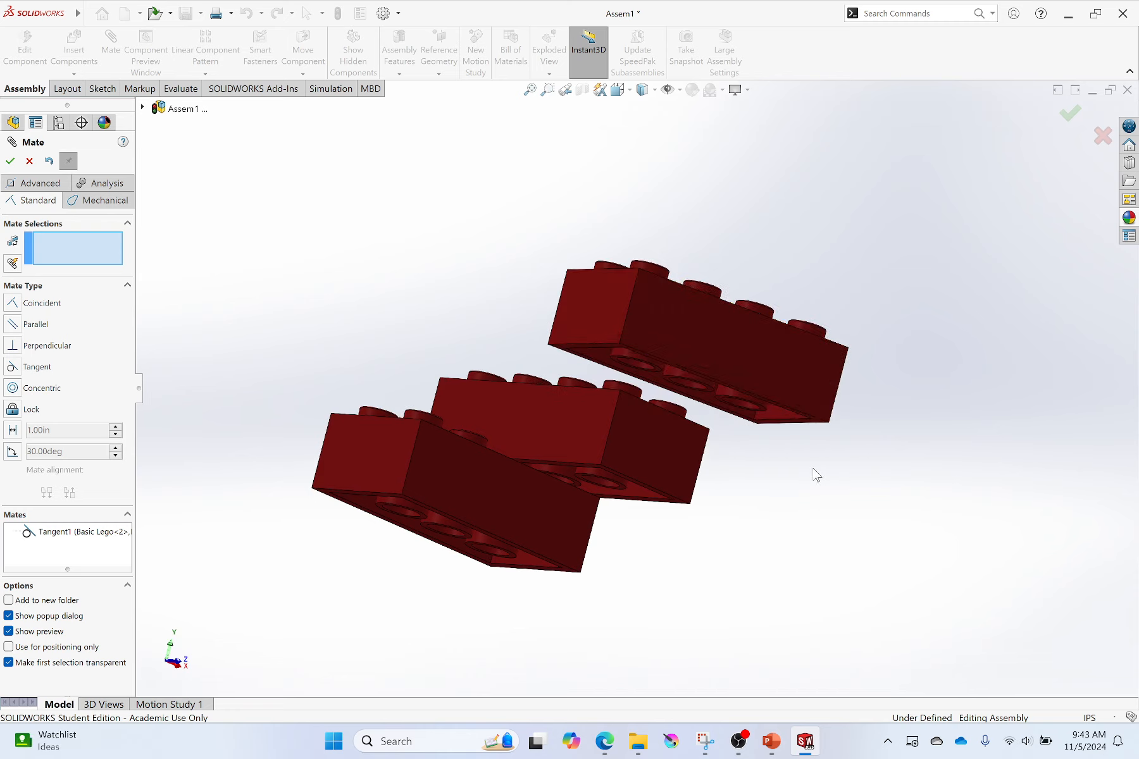
# - Mate the third brick's bottom corner vertex coincident with the second brick's top corner vertex, and finish mating
pyautogui.moveTo(796, 468); pyautogui.dragTo(740, 460, button='middle')
pyautogui.scroll(-5, 666, 389)
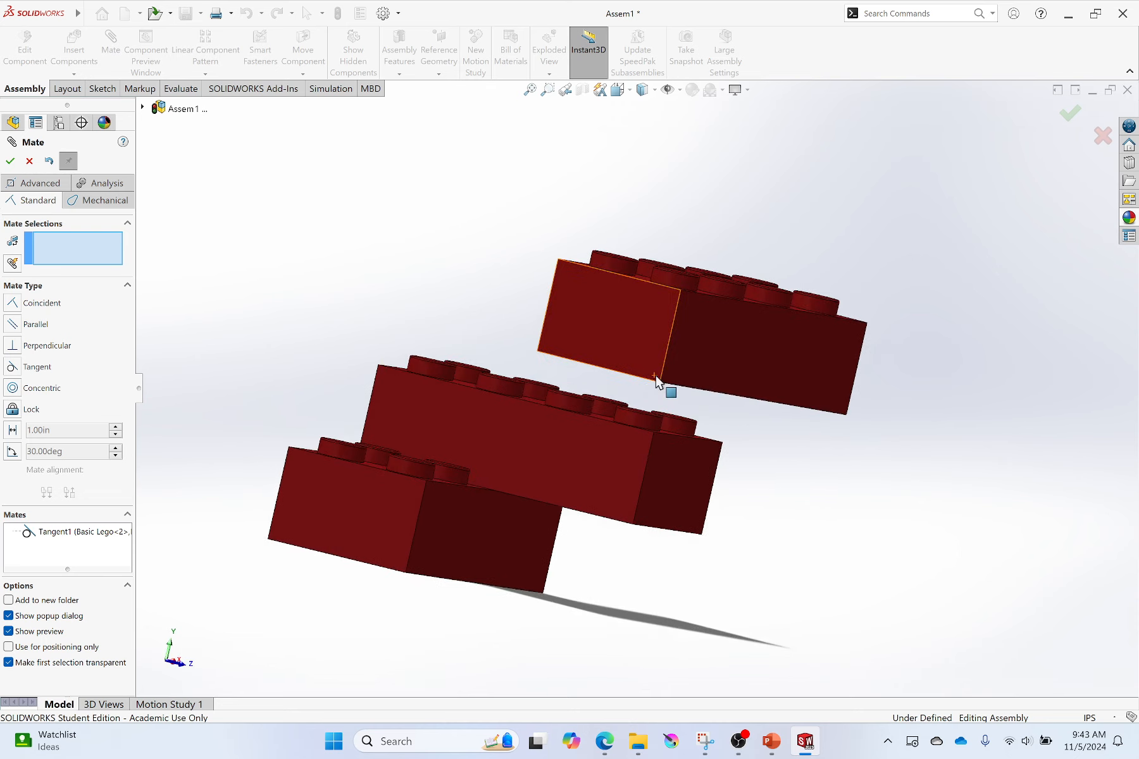
pyautogui.click(658, 384)
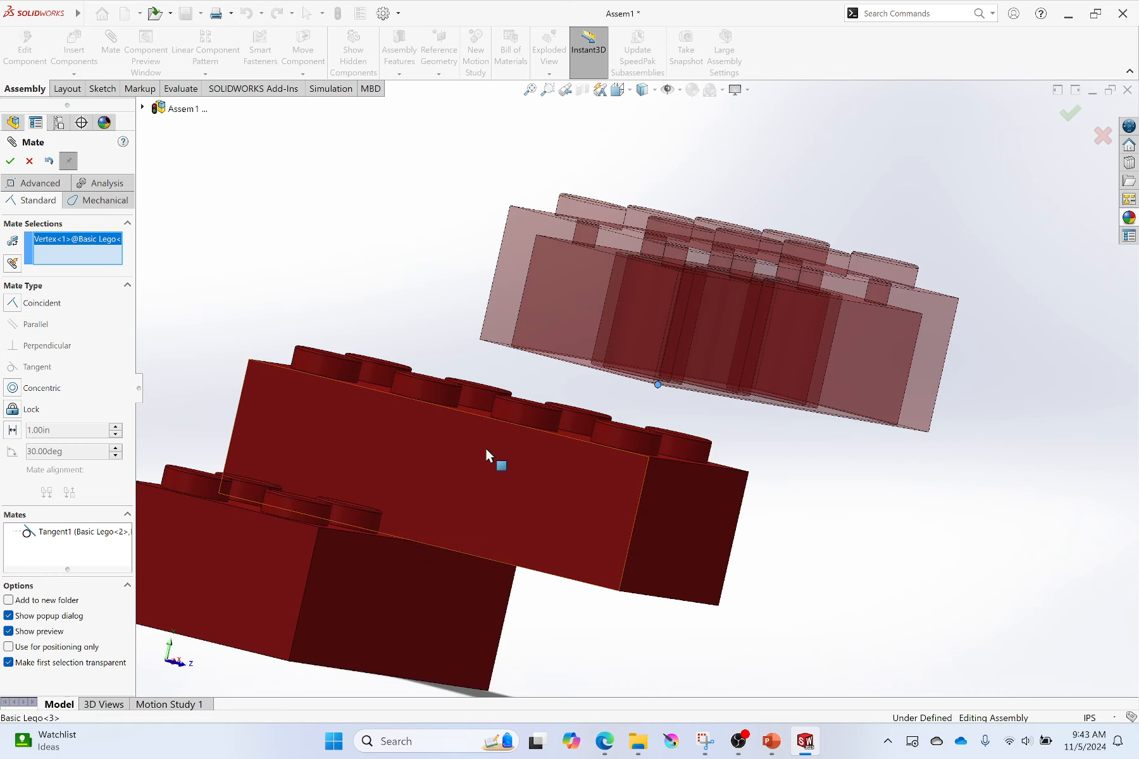
pyautogui.moveTo(630, 458); pyautogui.dragTo(620, 520, button='middle')
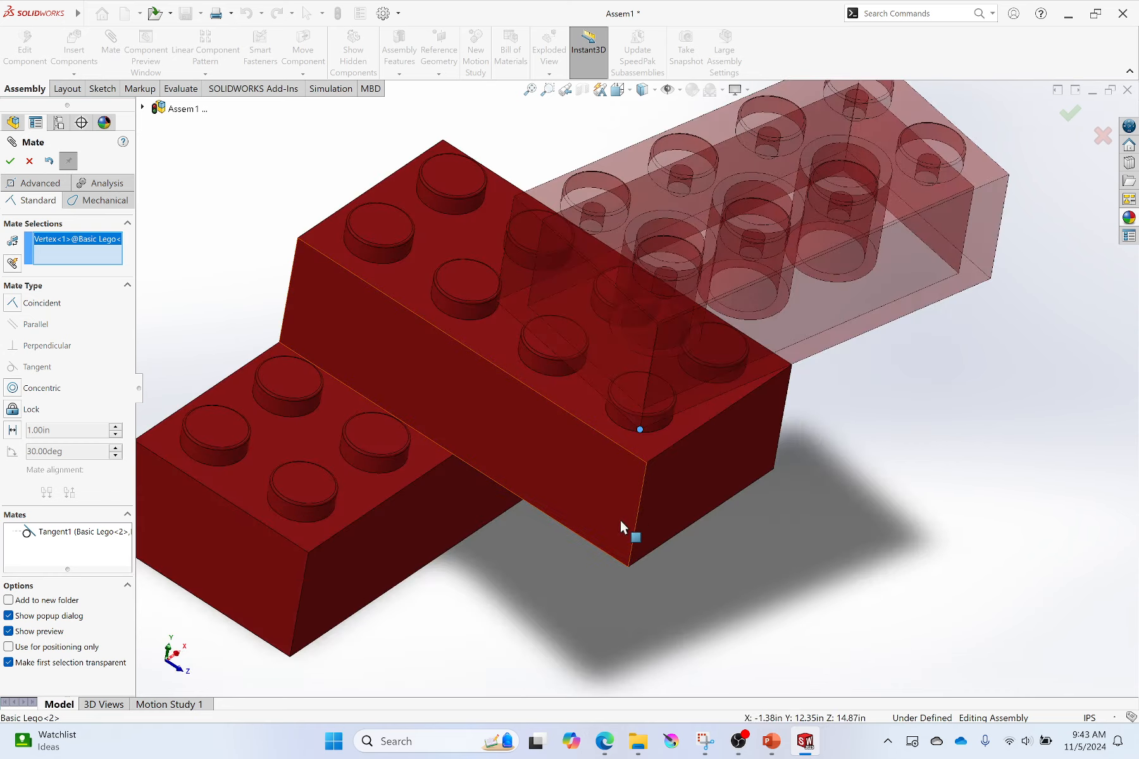
pyautogui.click(646, 462)
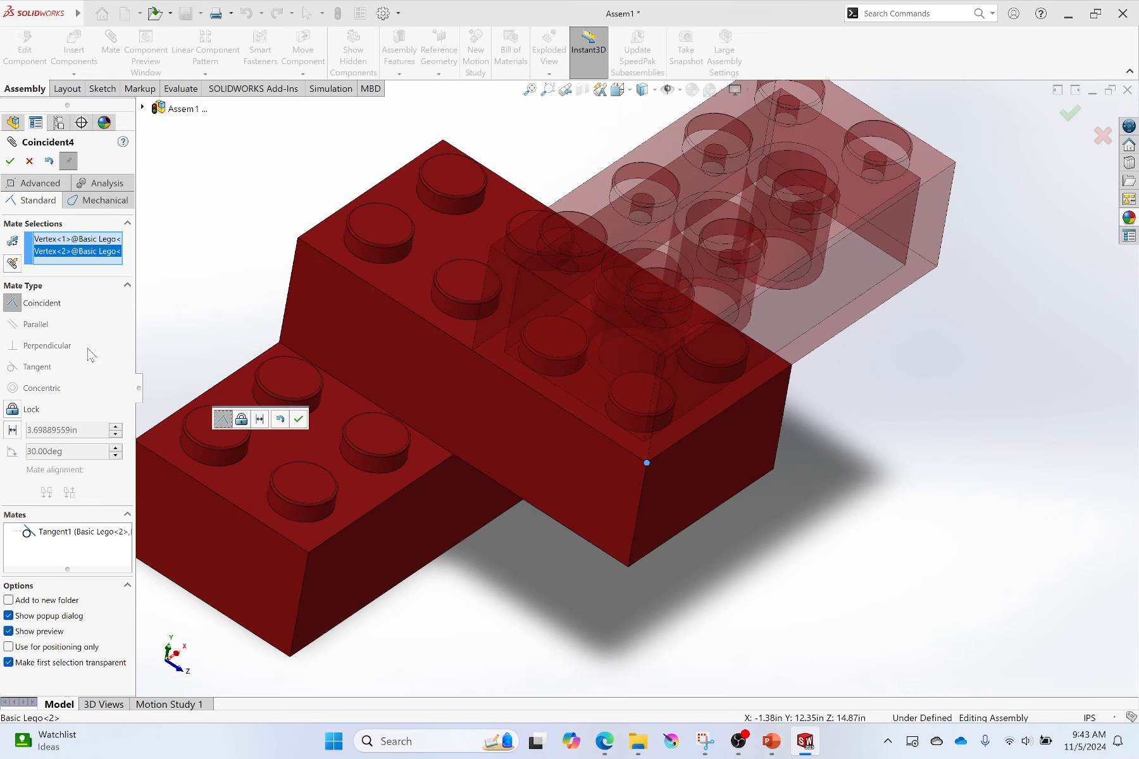
pyautogui.click(10, 161)
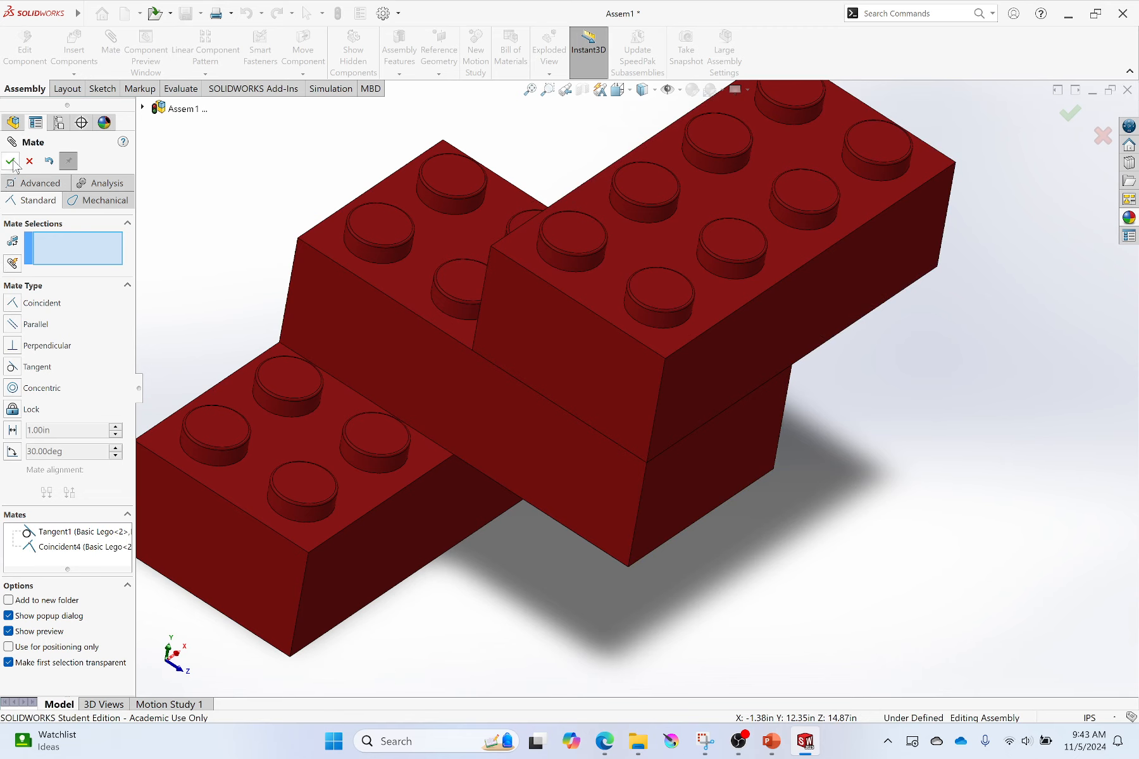
pyautogui.click(10, 161)
# - Swing the third brick about its mated corner, and mate its long bottom edge coincident with the second brick's short top edge
pyautogui.click(605, 359)
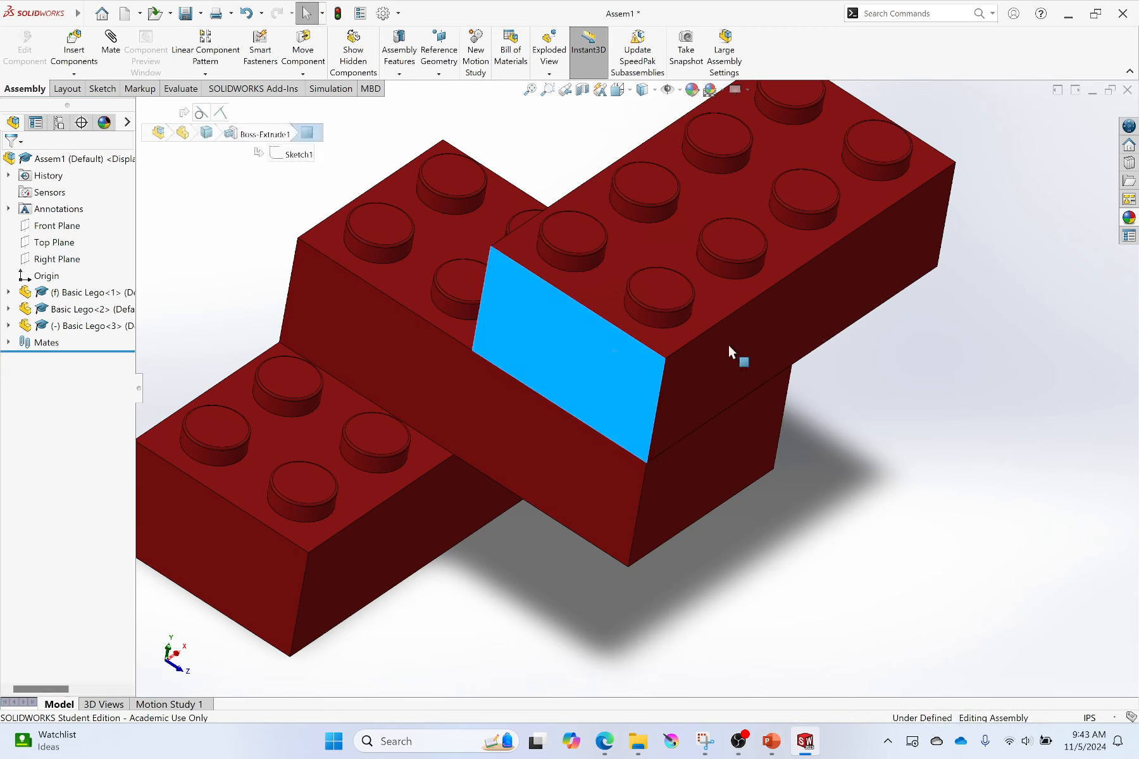
pyautogui.moveTo(729, 347); pyautogui.dragTo(615, 338)
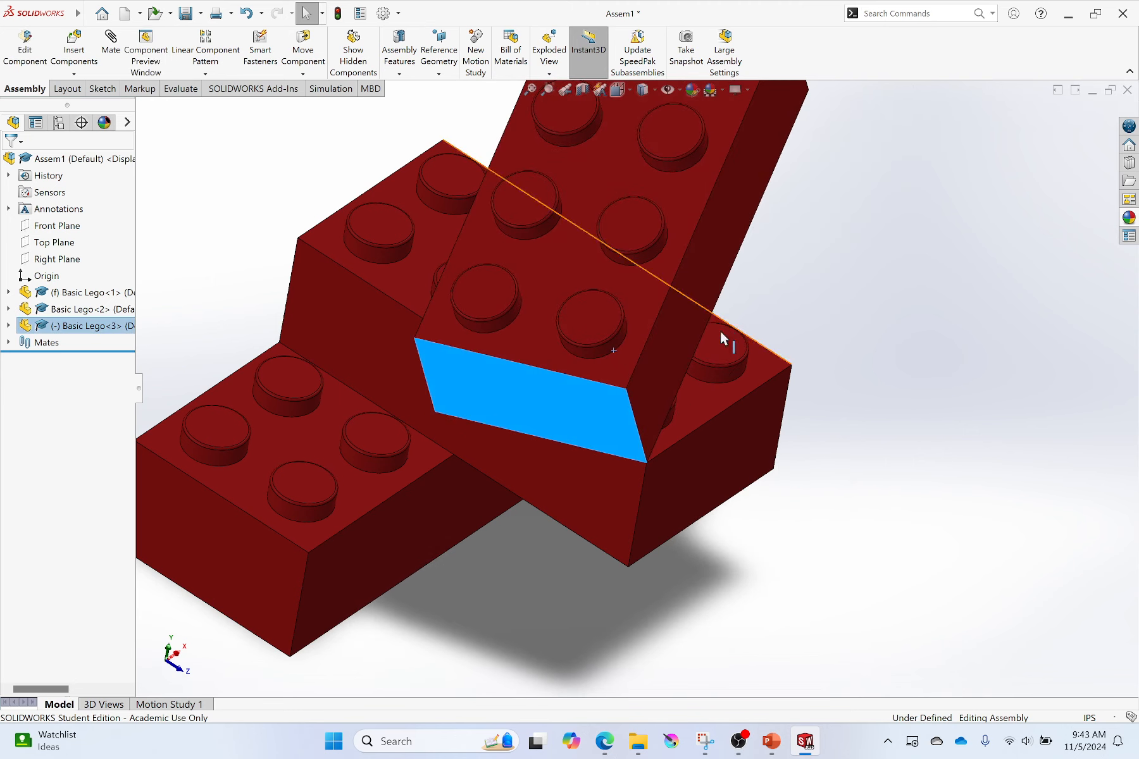
pyautogui.click(719, 296)
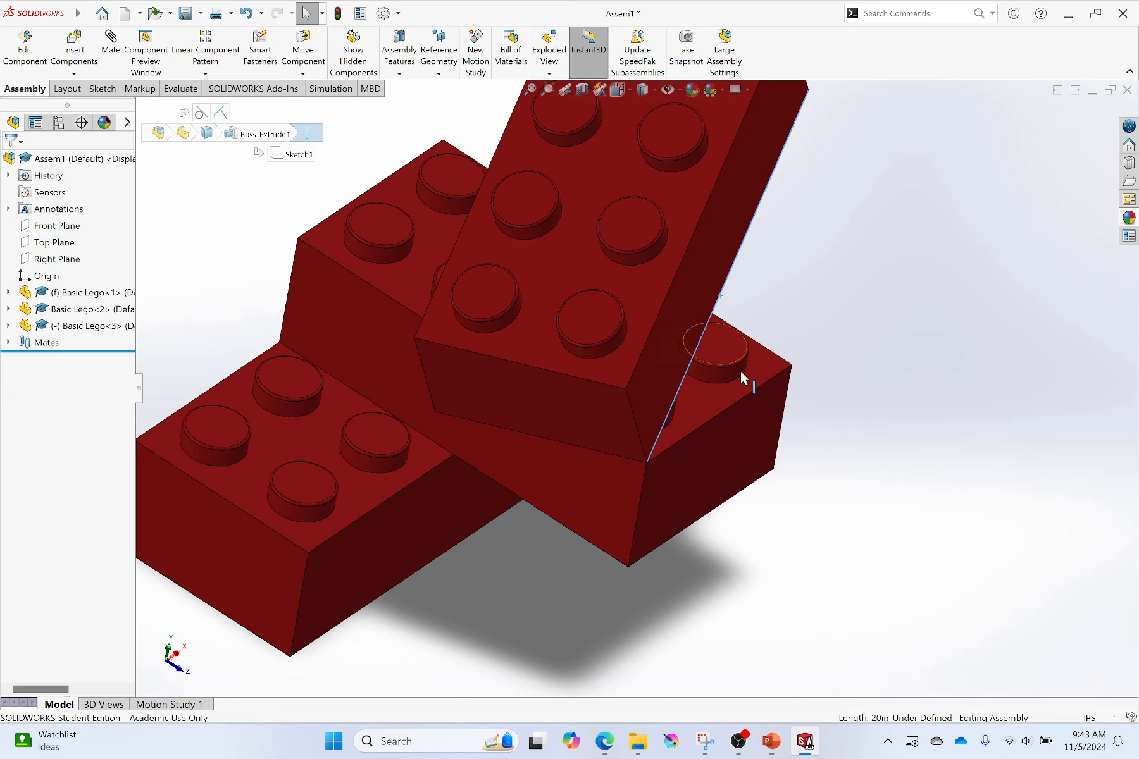
pyautogui.keyDown('ctrl'); pyautogui.click(722, 411); pyautogui.keyUp('ctrl')
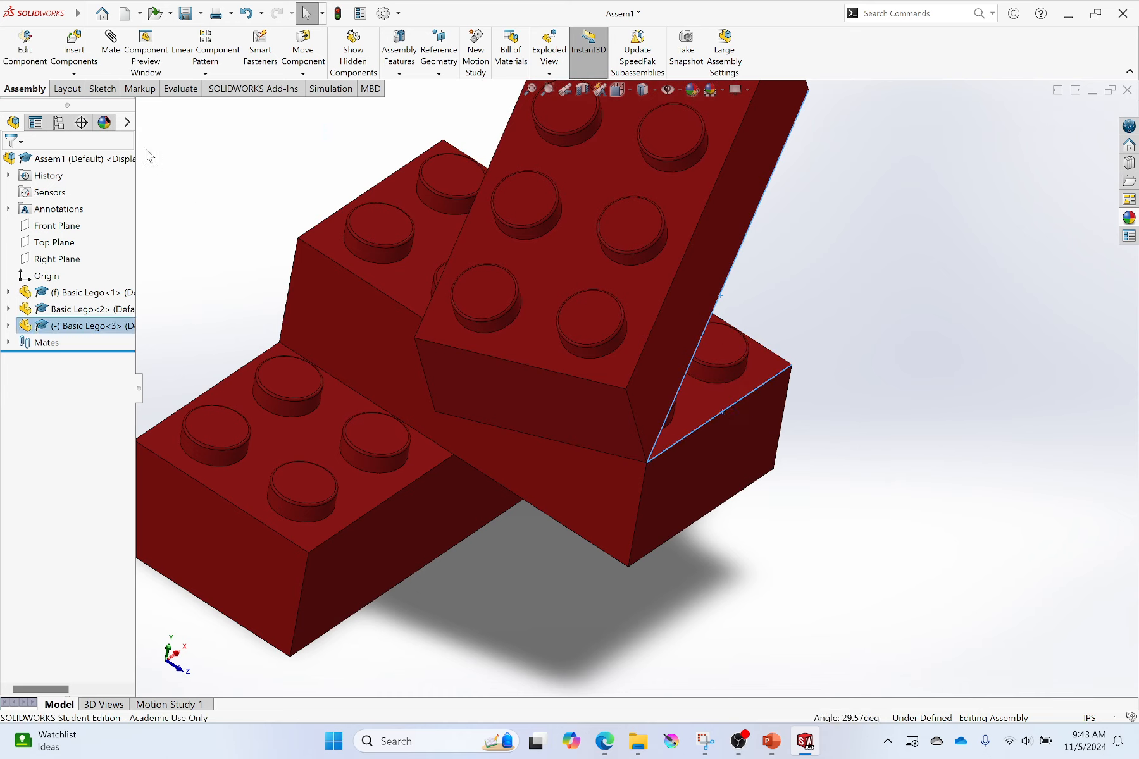
pyautogui.click(113, 49)
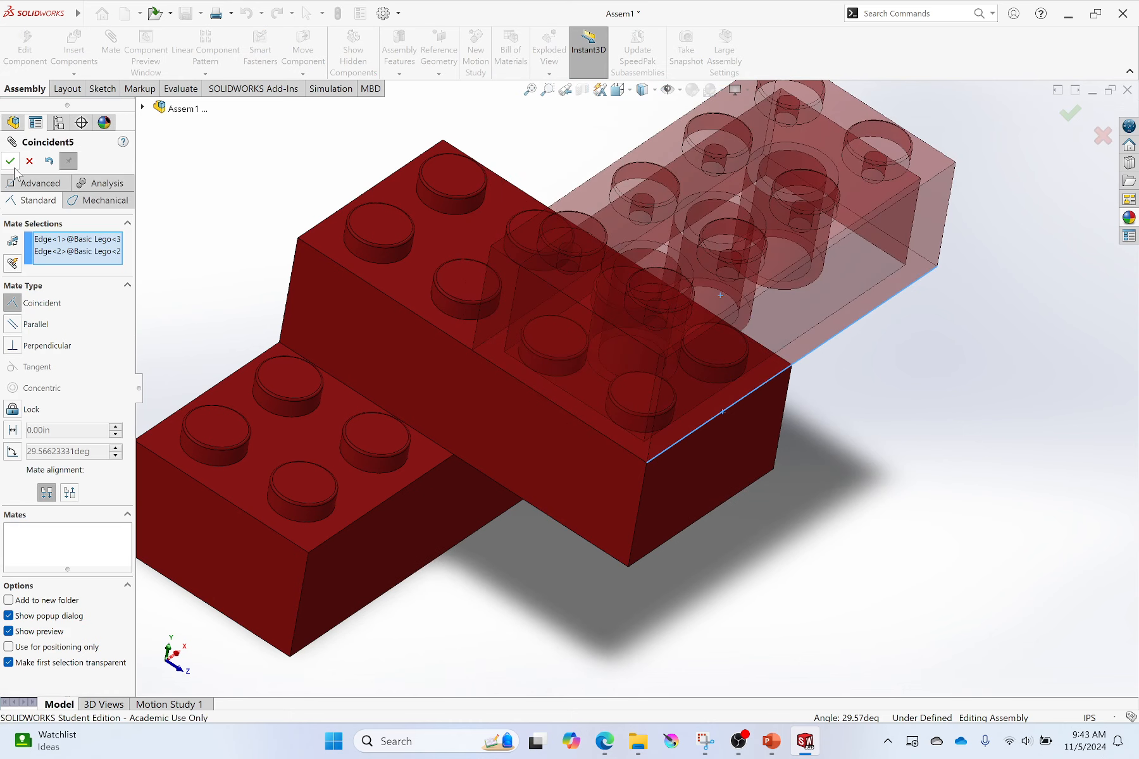
pyautogui.click(10, 161)
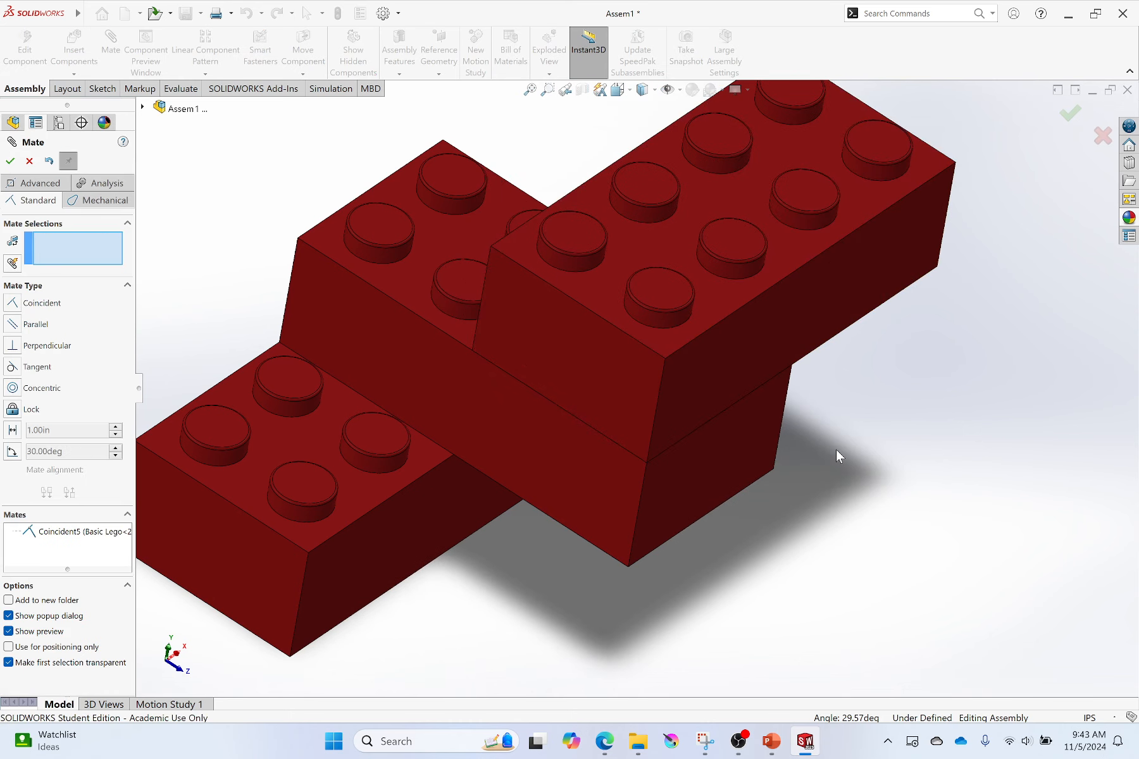
pyautogui.click(10, 162)
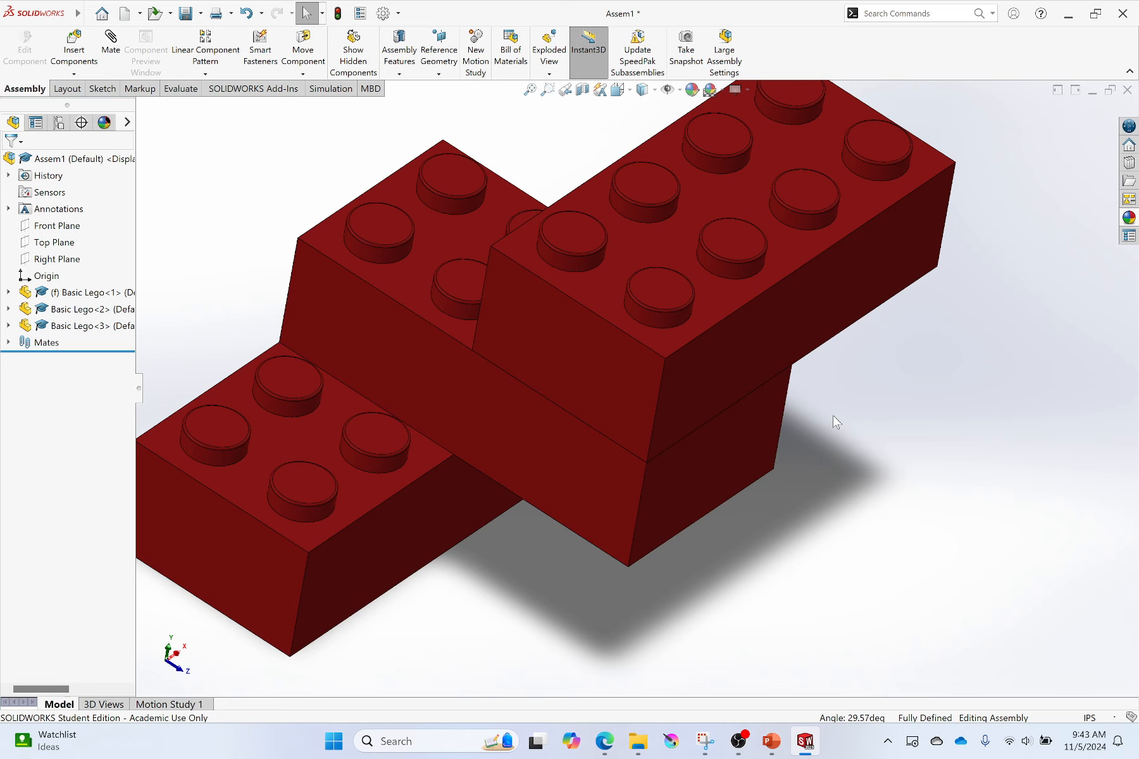
# - Insert the Basic Lego small part into the assembly and place it in the empty space above the stacked bricks
pyautogui.scroll(2, 833, 414)
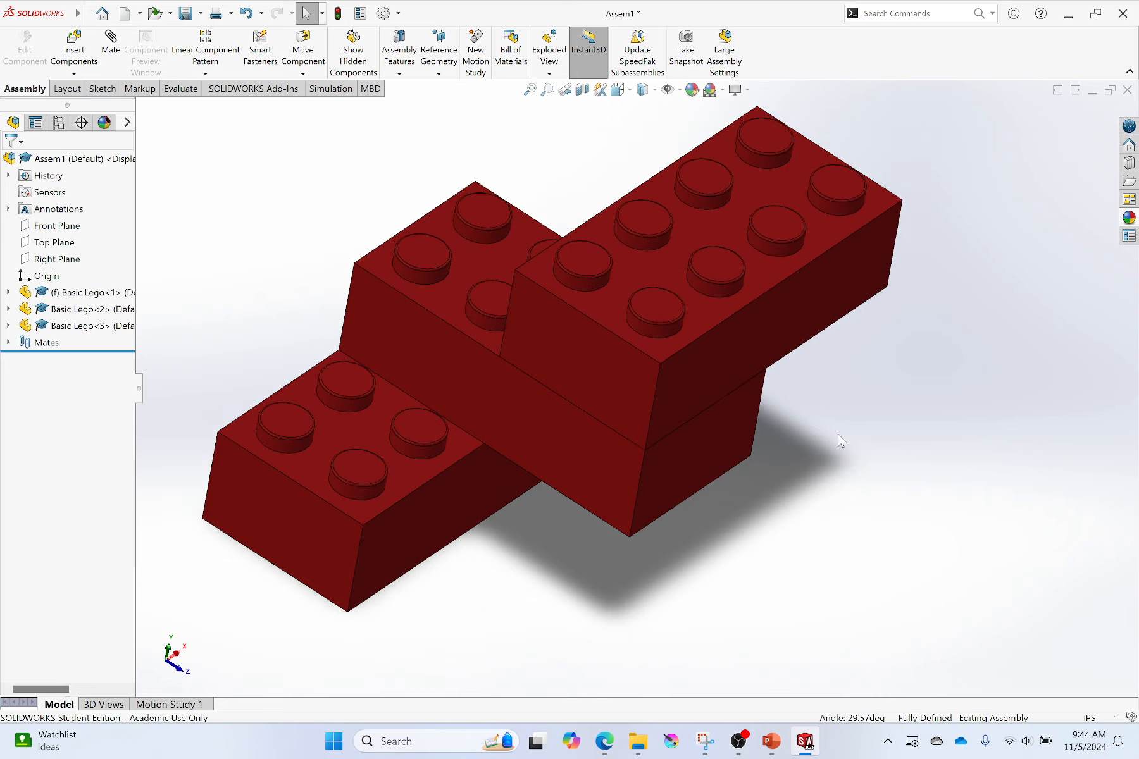
pyautogui.moveTo(836, 437); pyautogui.dragTo(821, 411, button='middle')
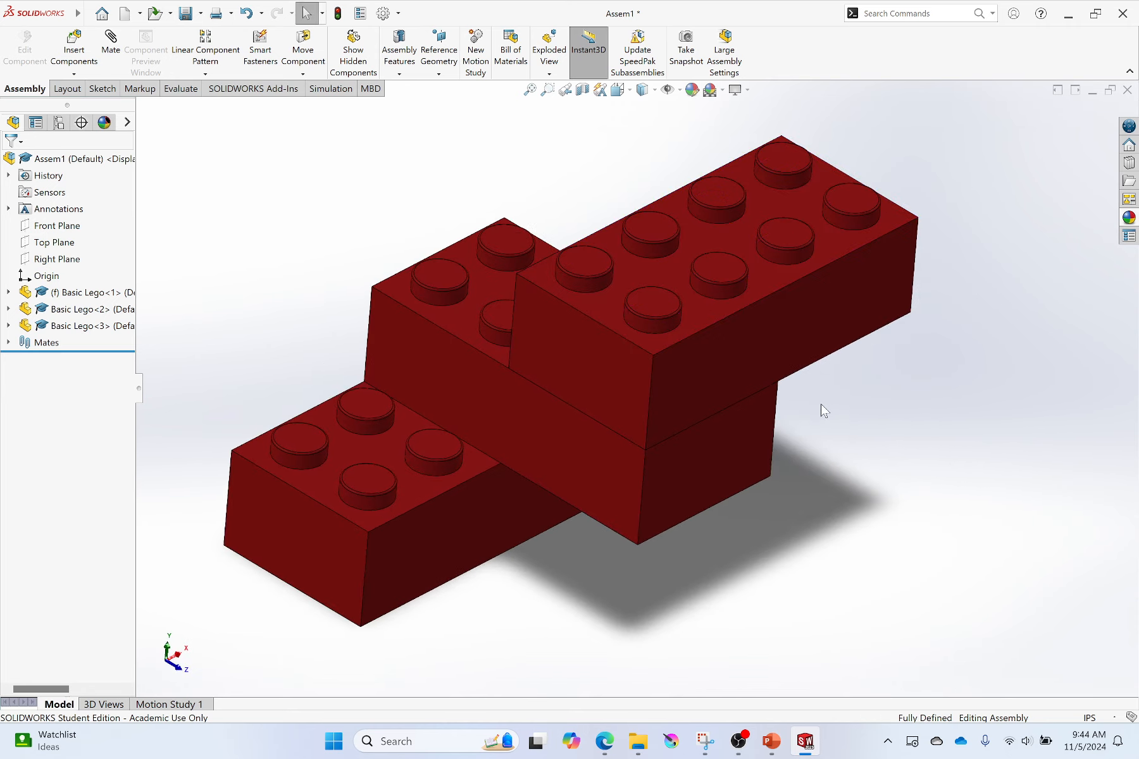
pyautogui.scroll(1, 799, 405)
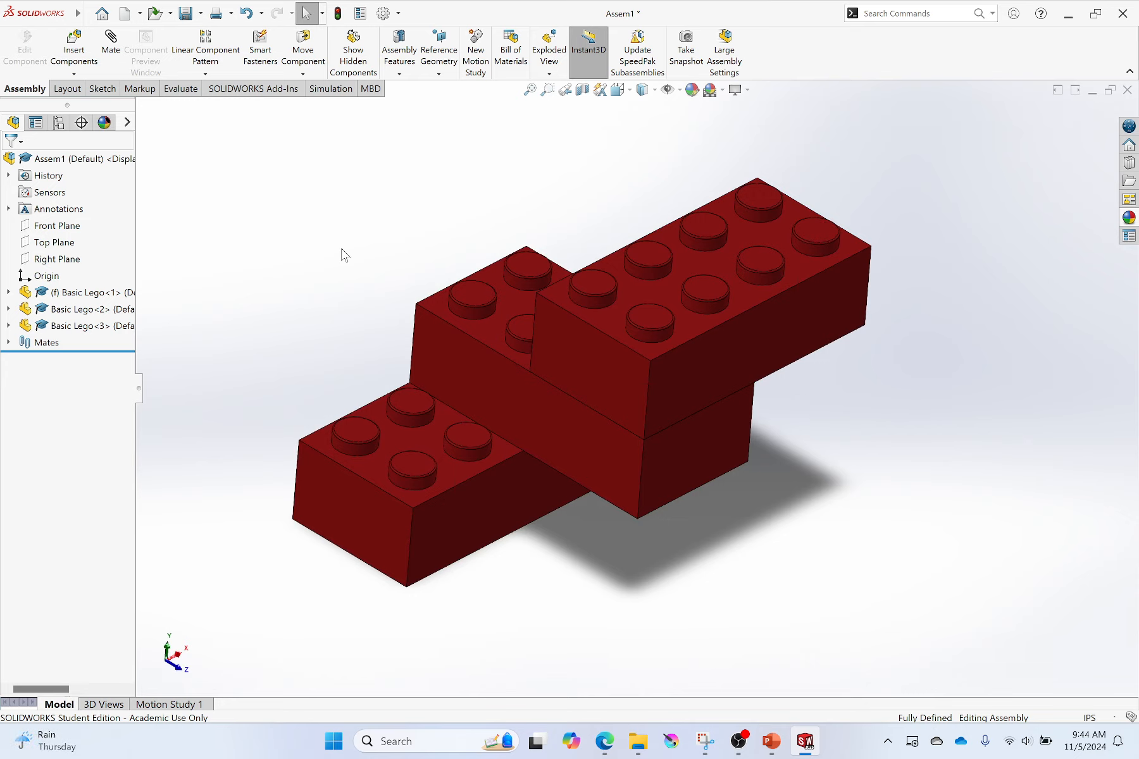
pyautogui.click(74, 54)
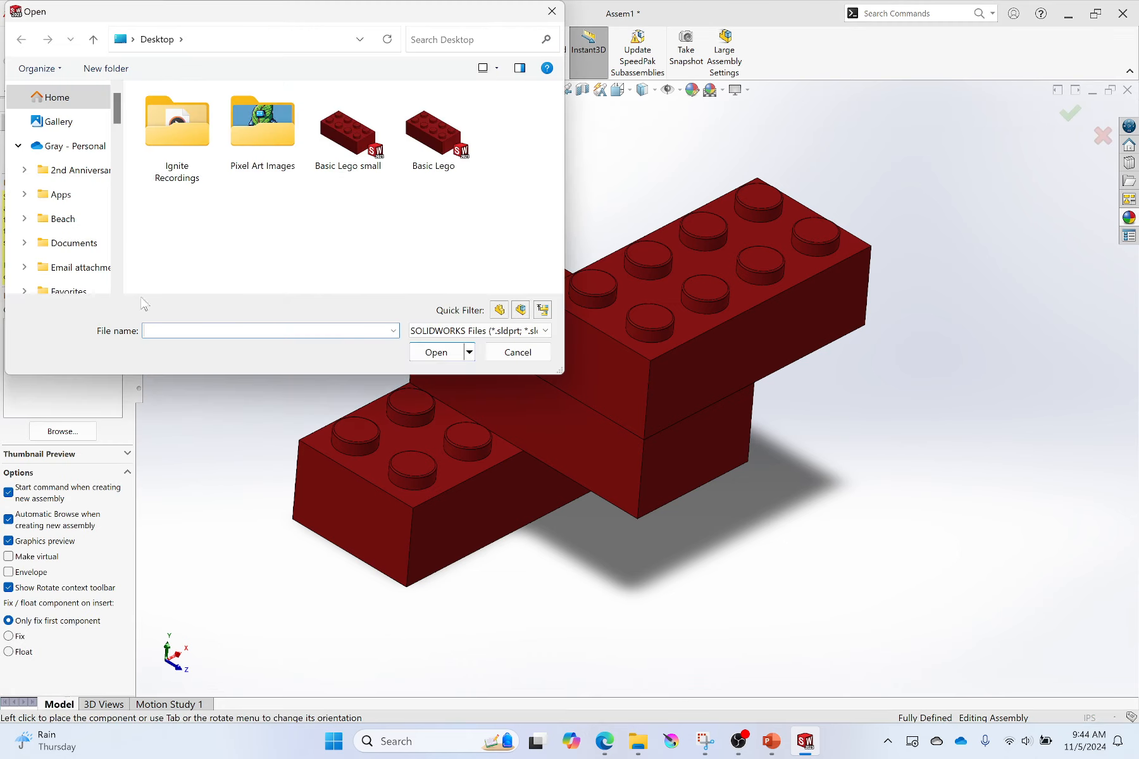
pyautogui.click(345, 131)
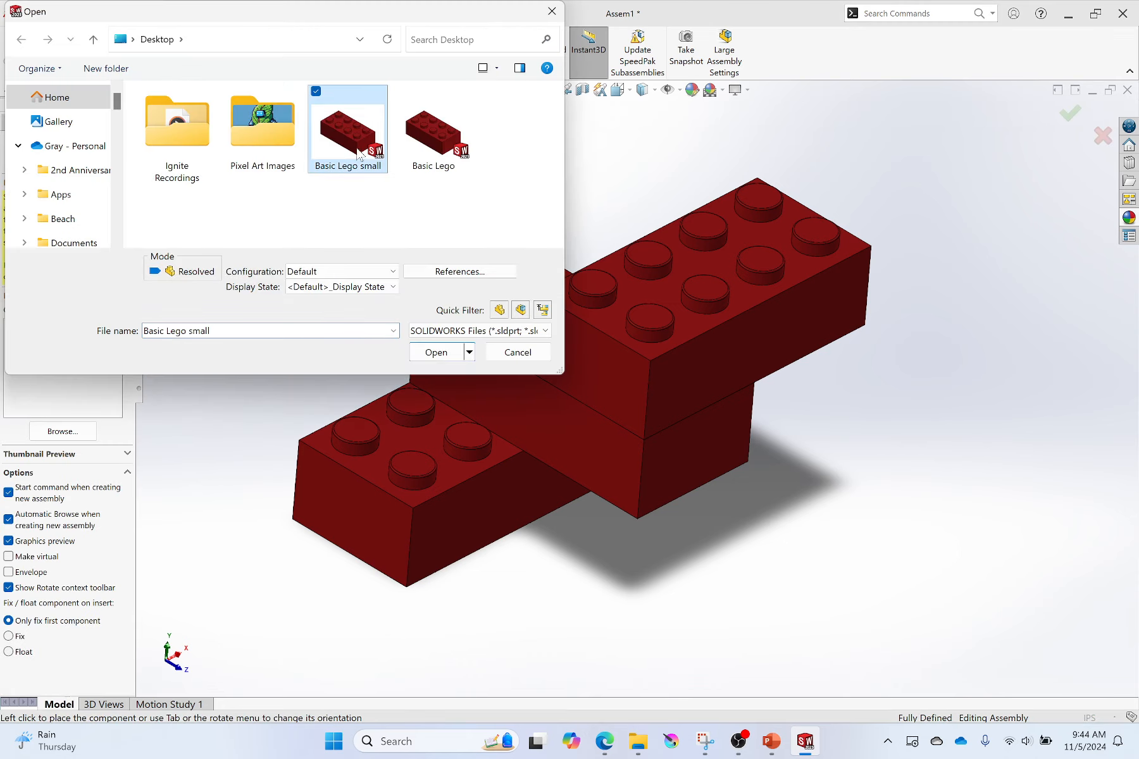
pyautogui.click(436, 352)
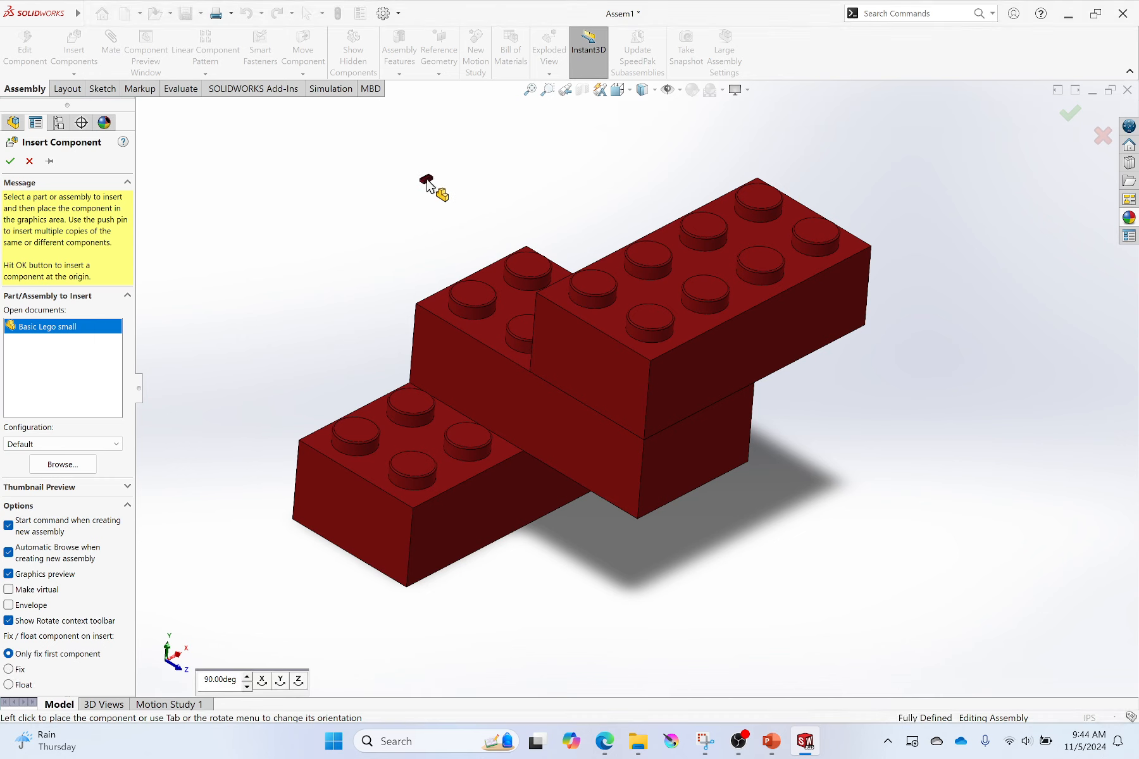
pyautogui.click(424, 181)
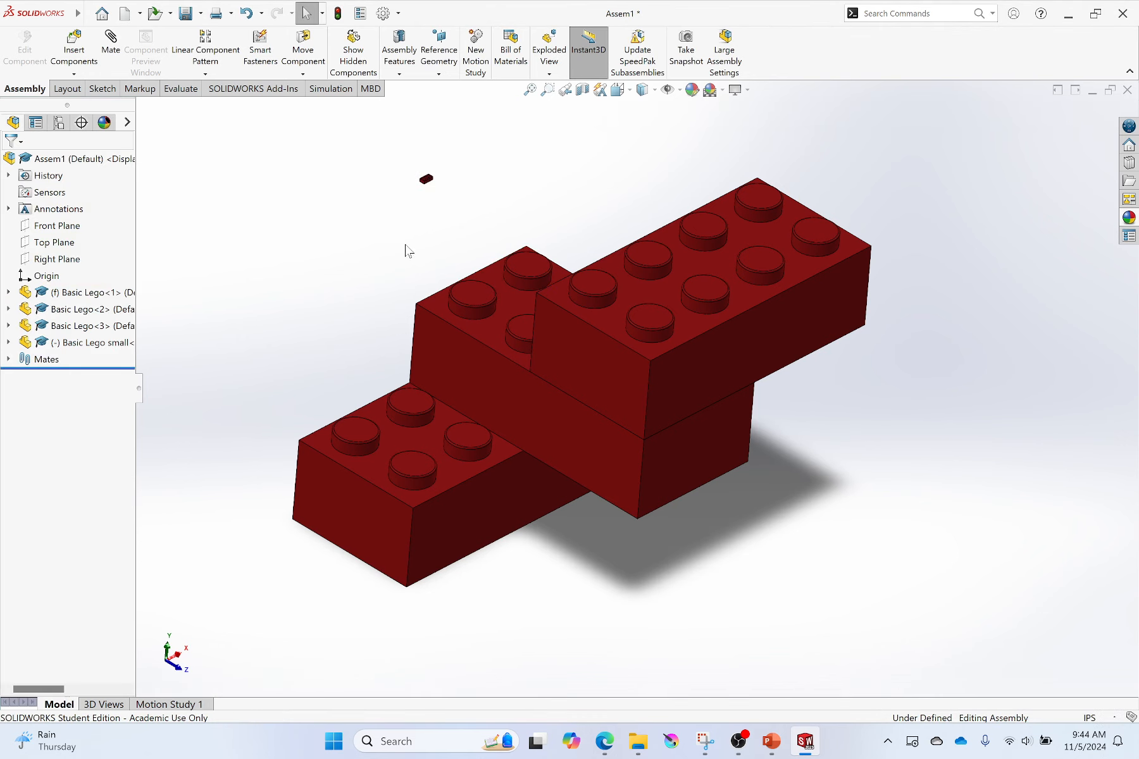
# - Examine the inserted small brick up close and compare its size with the three stacked bricks
pyautogui.scroll(3, 432, 194)
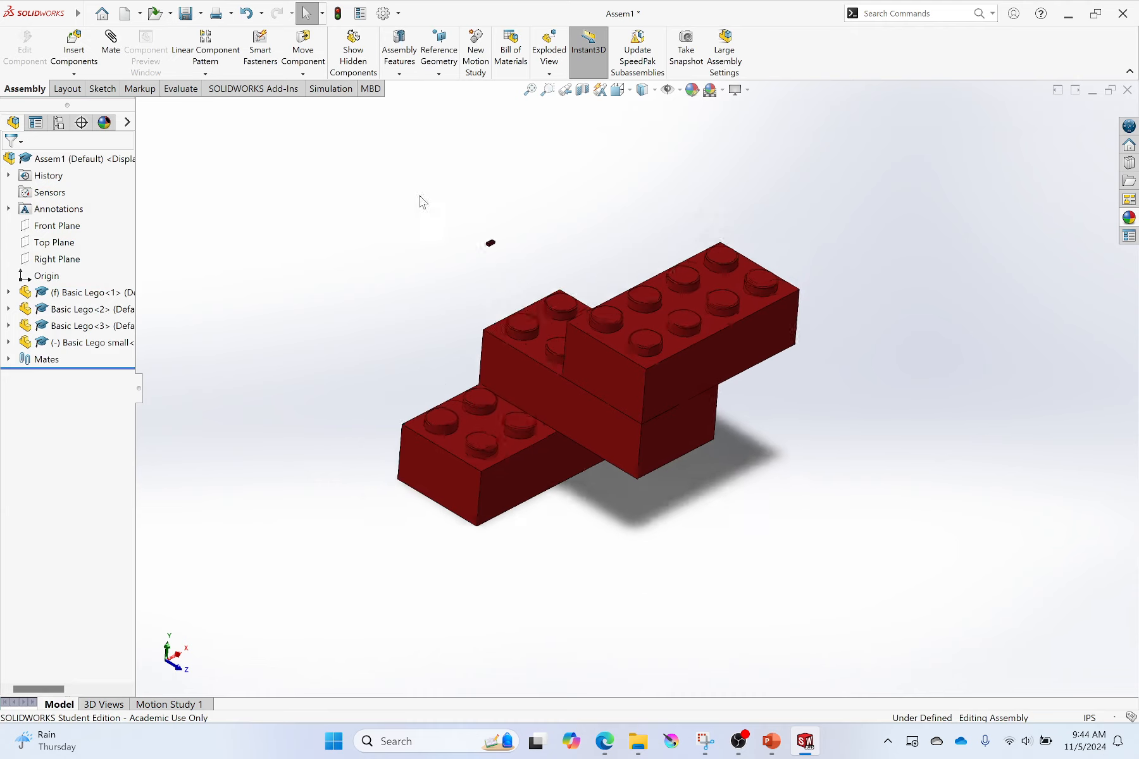
pyautogui.scroll(-6, 522, 299)
pyautogui.scroll(-5, 632, 272)
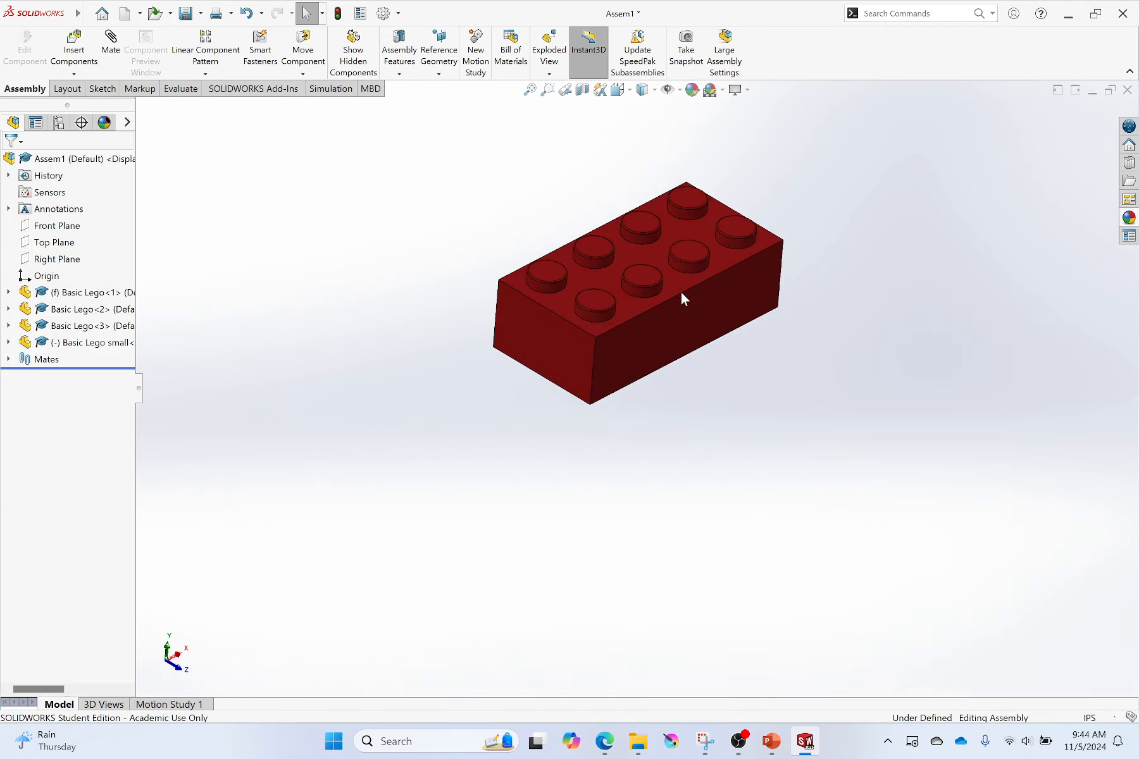
pyautogui.scroll(10, 530, 250)
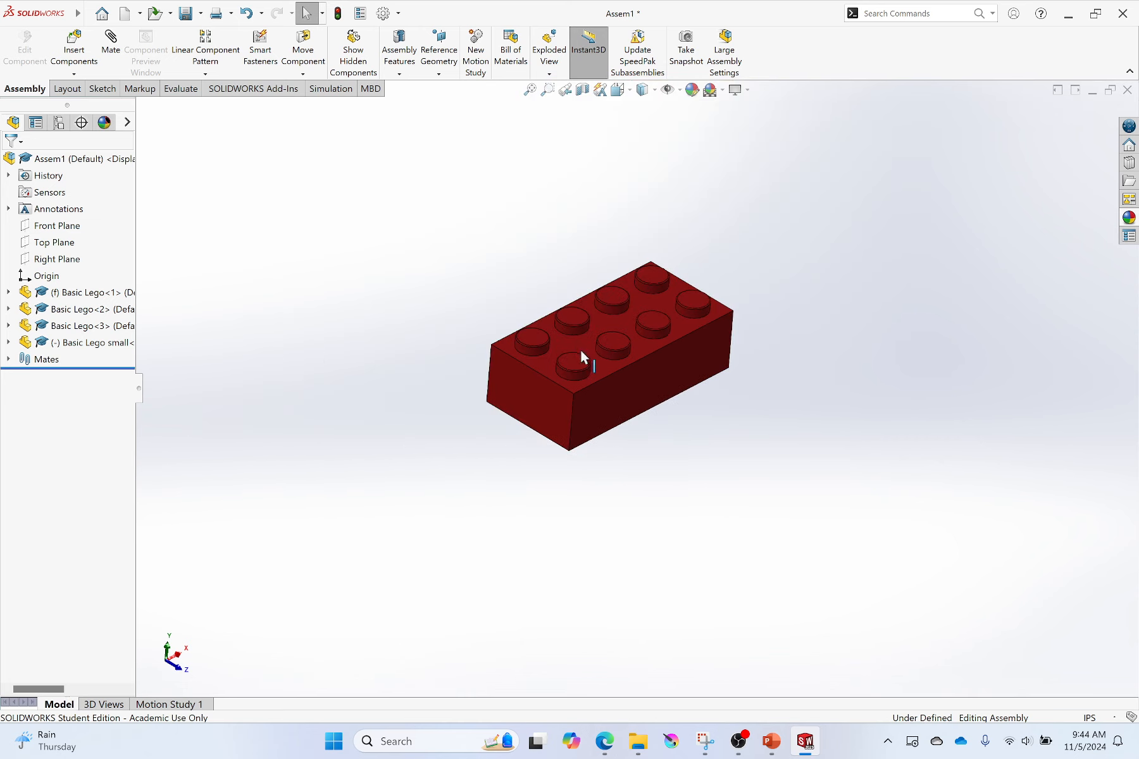
pyautogui.click(634, 387)
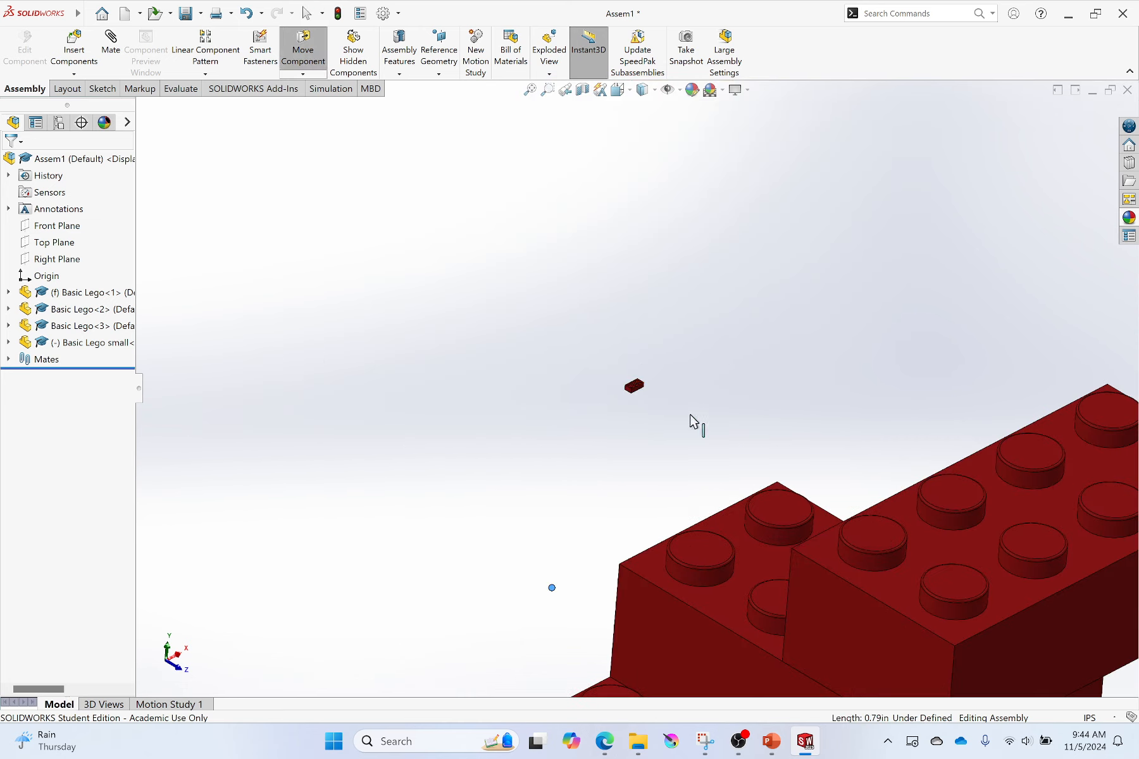
pyautogui.scroll(3, 636, 398)
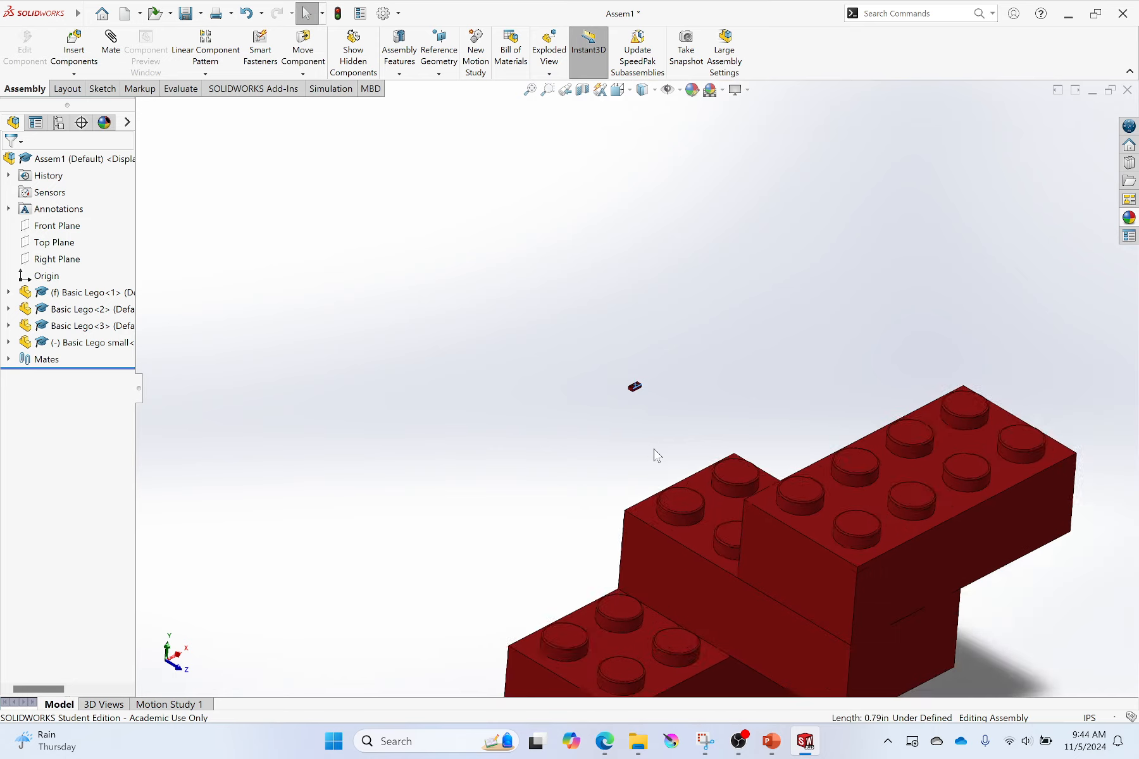
pyautogui.click(741, 384)
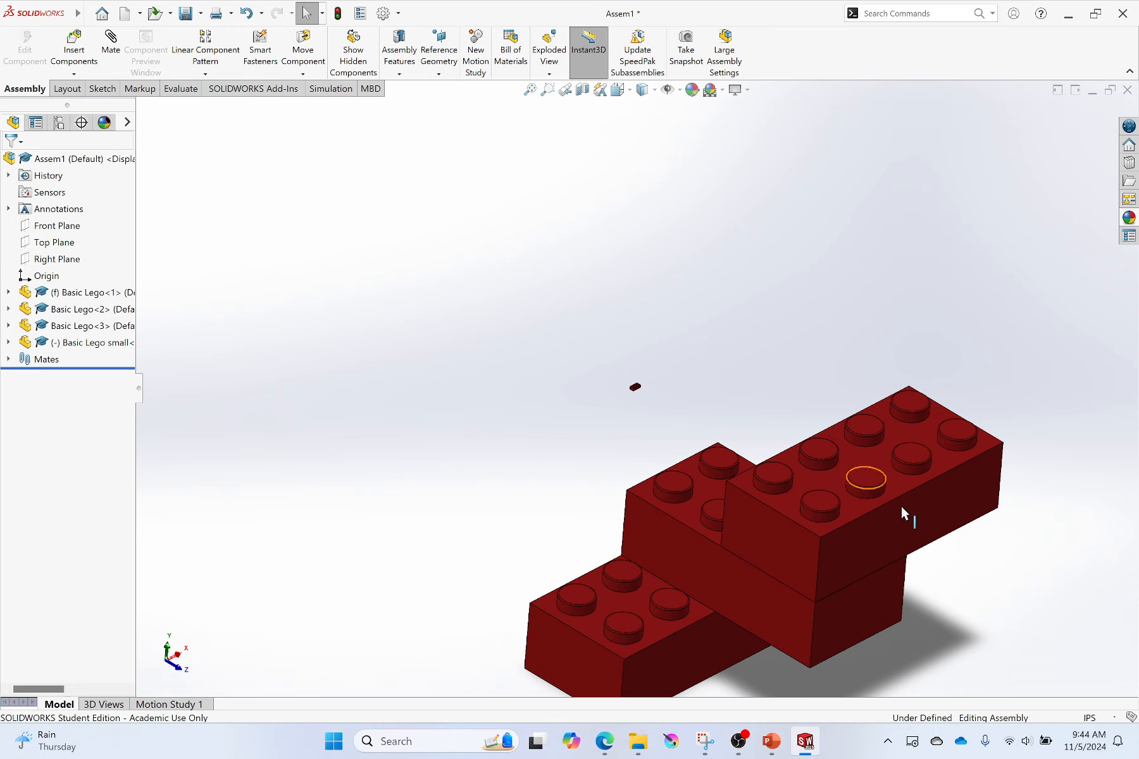
pyautogui.scroll(2, 829, 522)
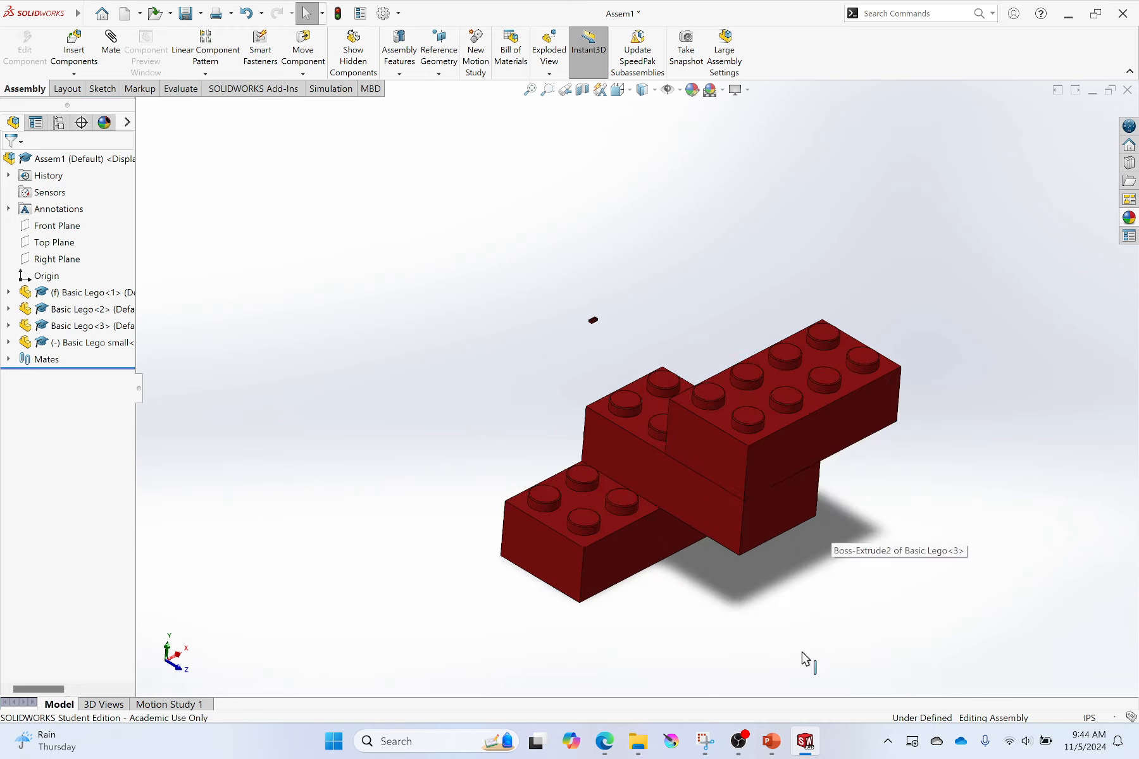
pyautogui.scroll(-2, 743, 590)
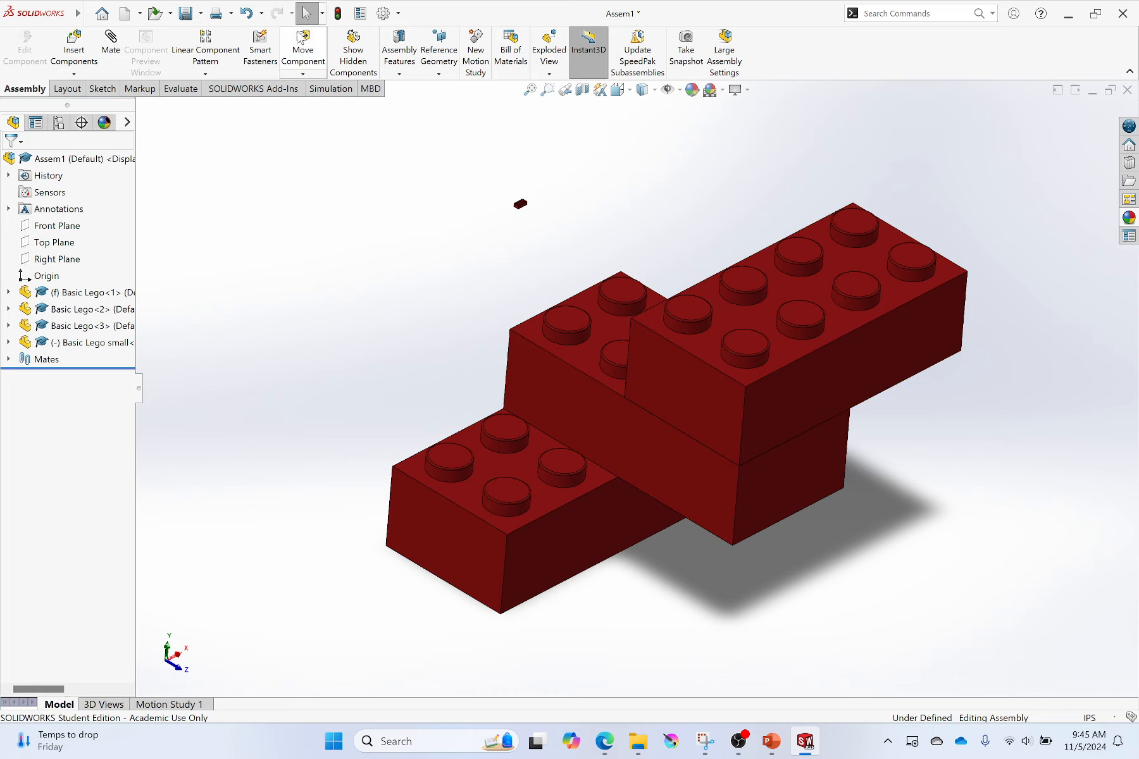
# - Open the Basic Lego part file from the Desktop in its own window
pyautogui.click(156, 17)
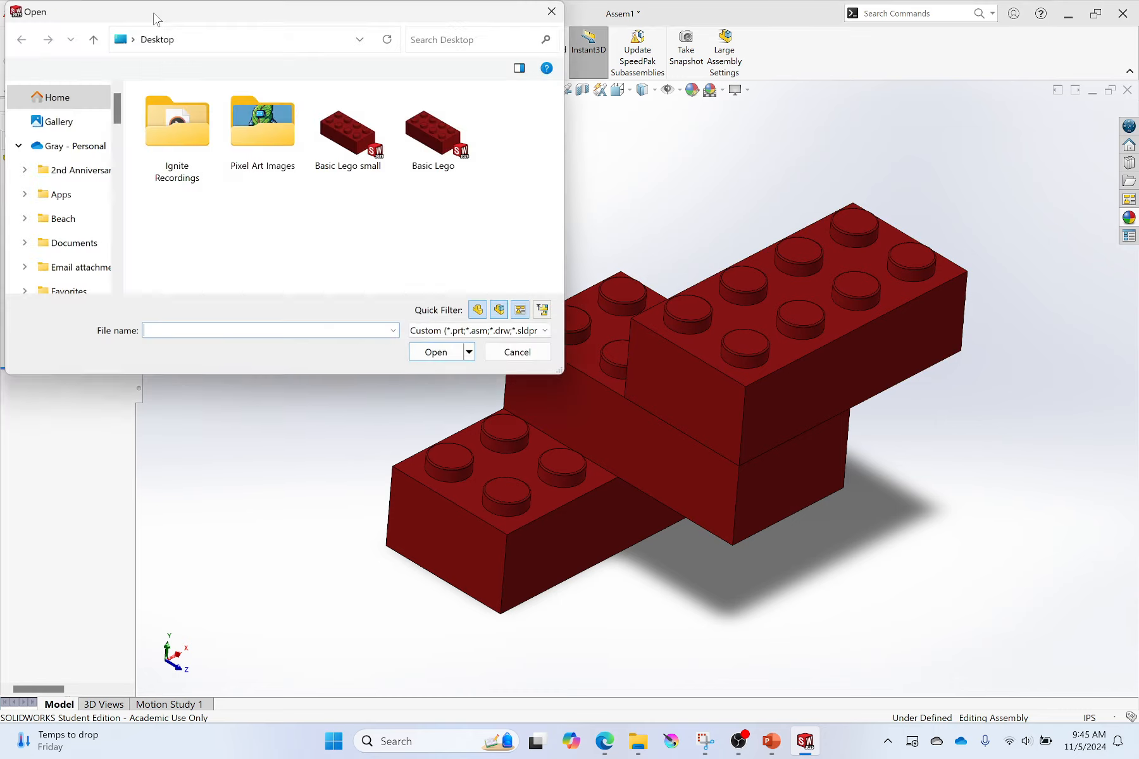
pyautogui.click(424, 155)
pyautogui.click(436, 359)
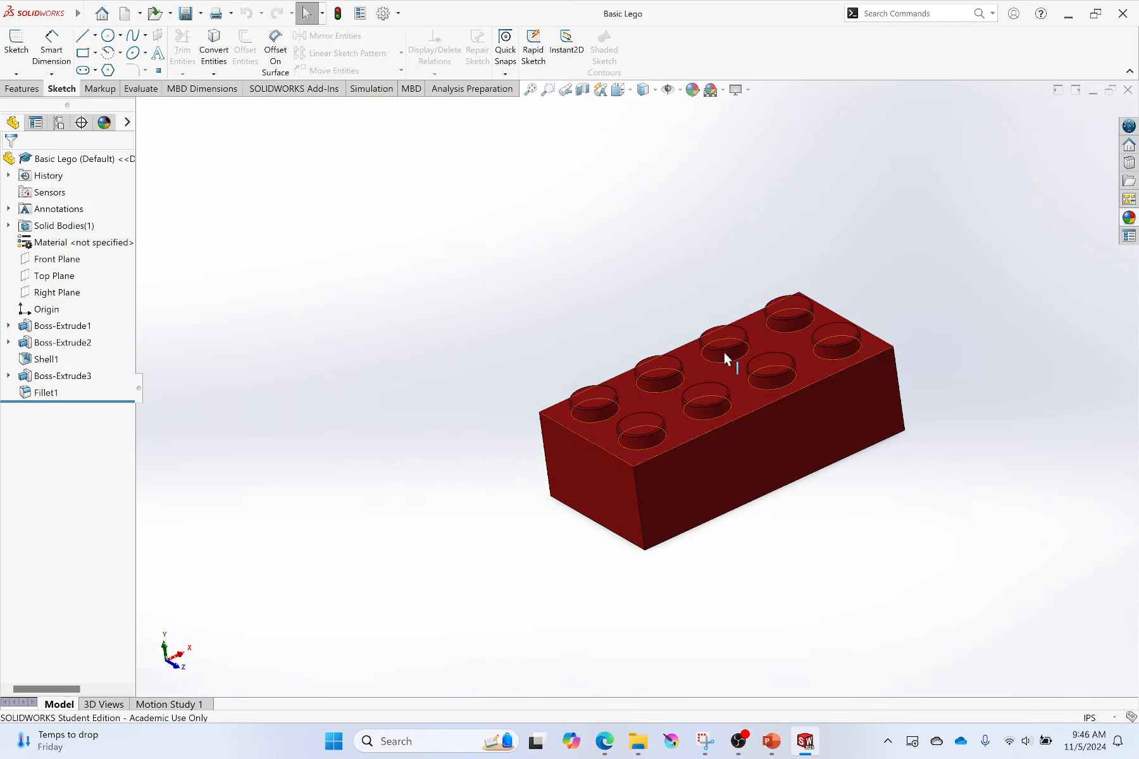
pyautogui.moveTo(614, 281); pyautogui.dragTo(579, 259, button='middle')
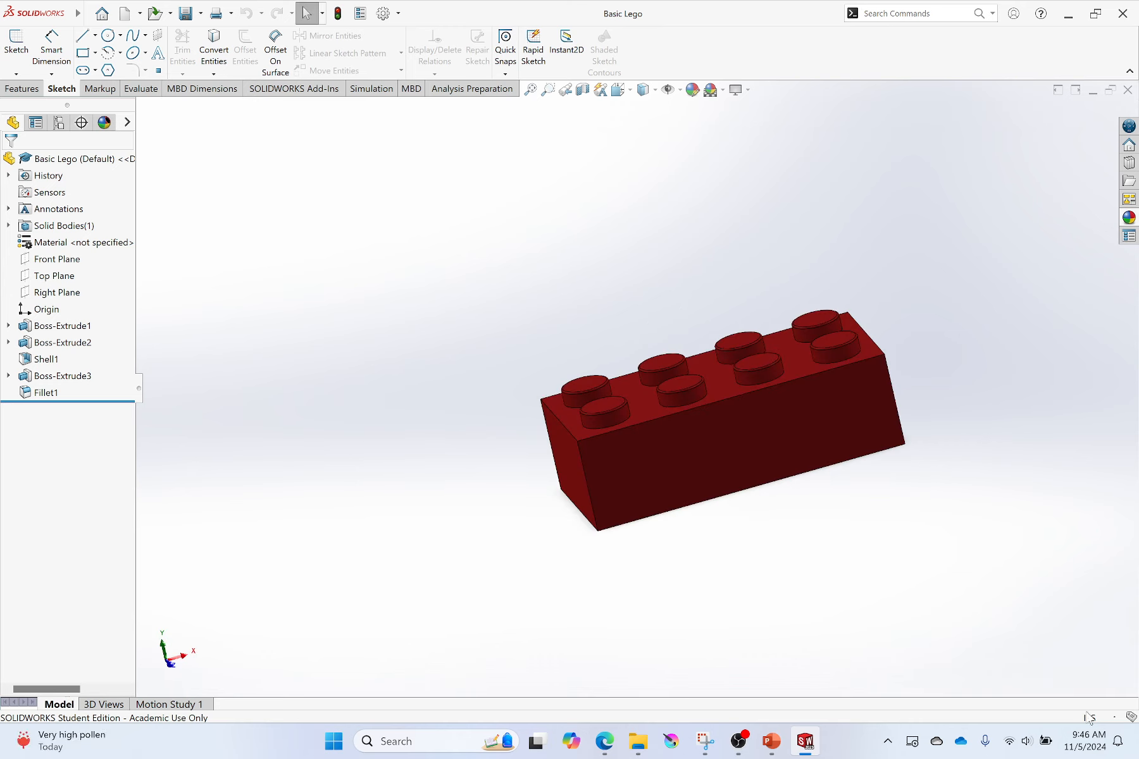
pyautogui.moveTo(468, 246); pyautogui.dragTo(529, 292, button='middle')
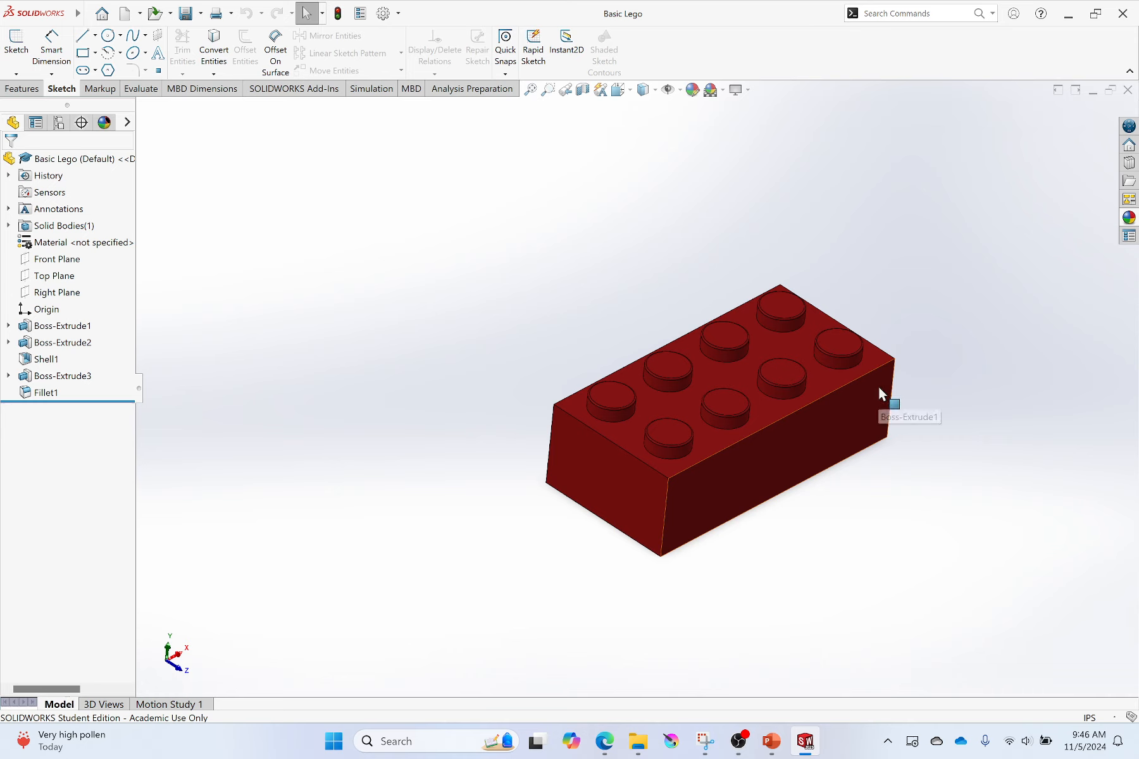
pyautogui.scroll(-2, 863, 499)
pyautogui.scroll(-2, 762, 430)
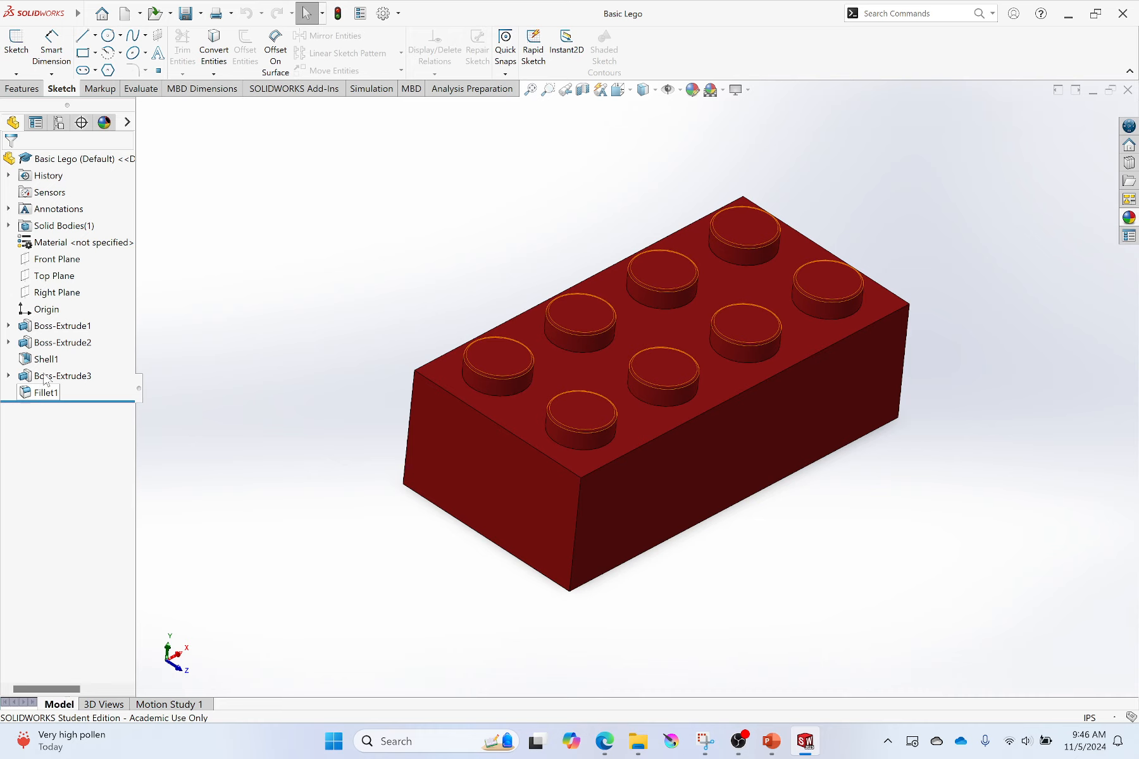
# - Apply a uniform Scale feature about the centroid of the Basic Lego part with a factor of 1/25.4, and save the part
pyautogui.click(21, 89)
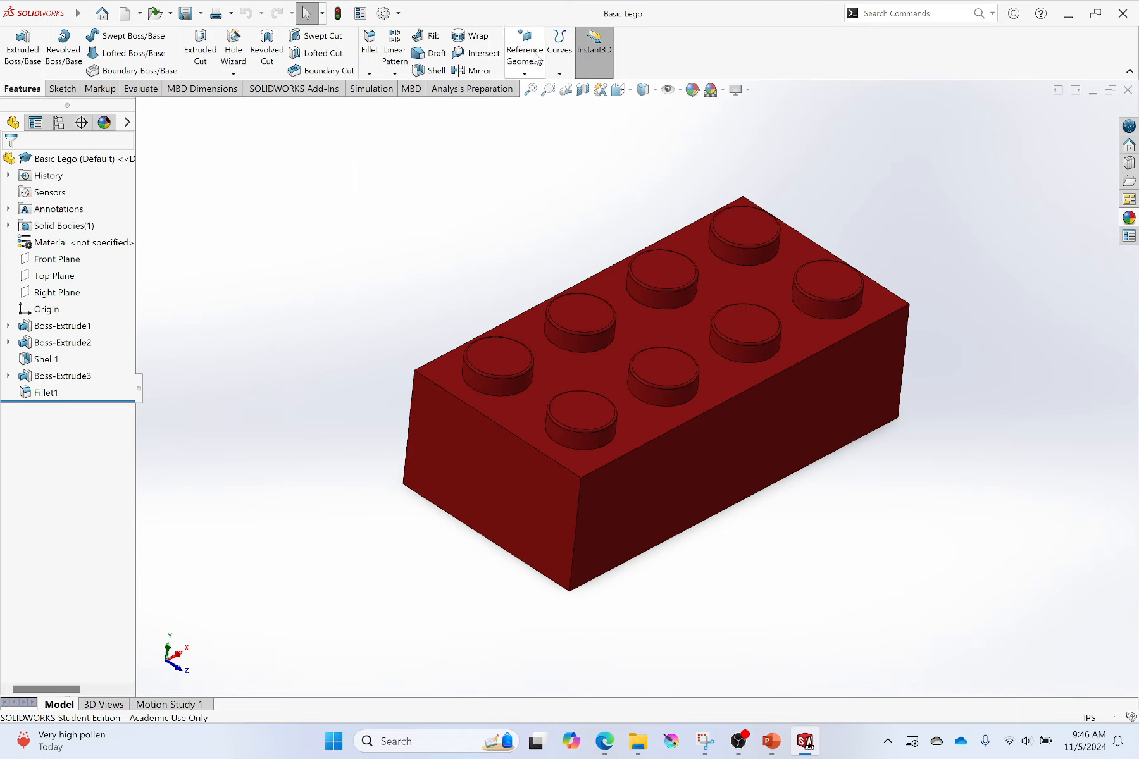
pyautogui.moveTo(81, 14)
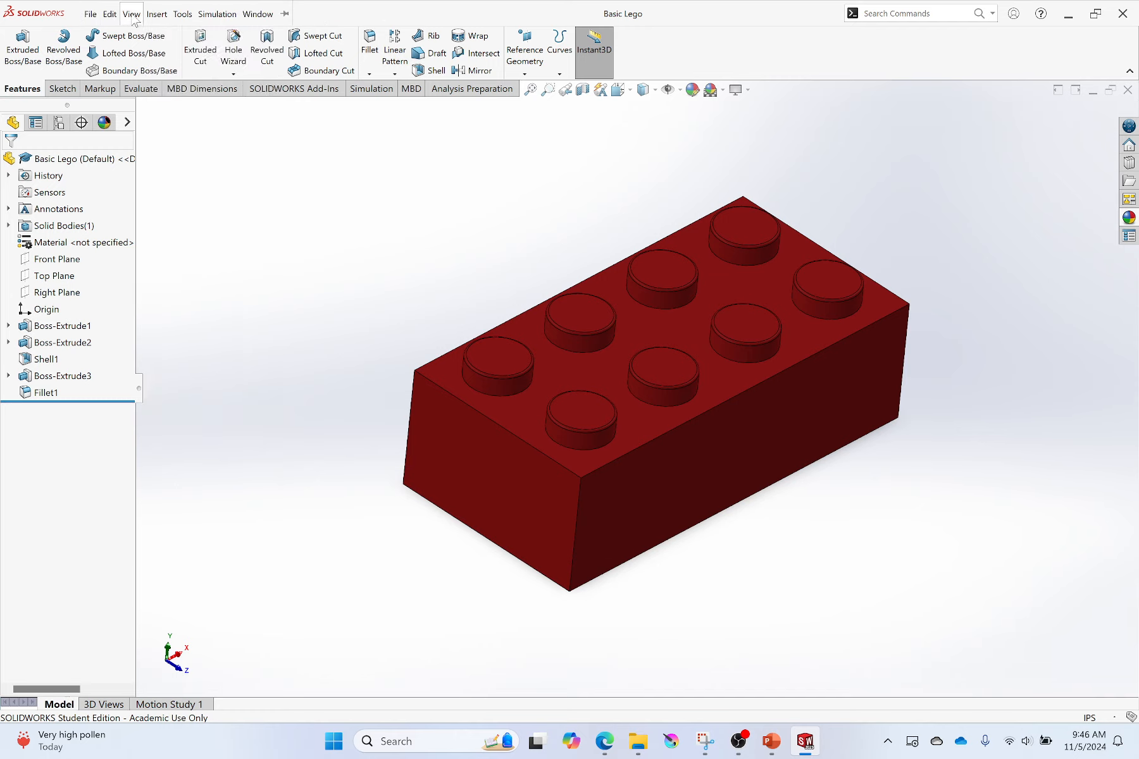
pyautogui.click(156, 16)
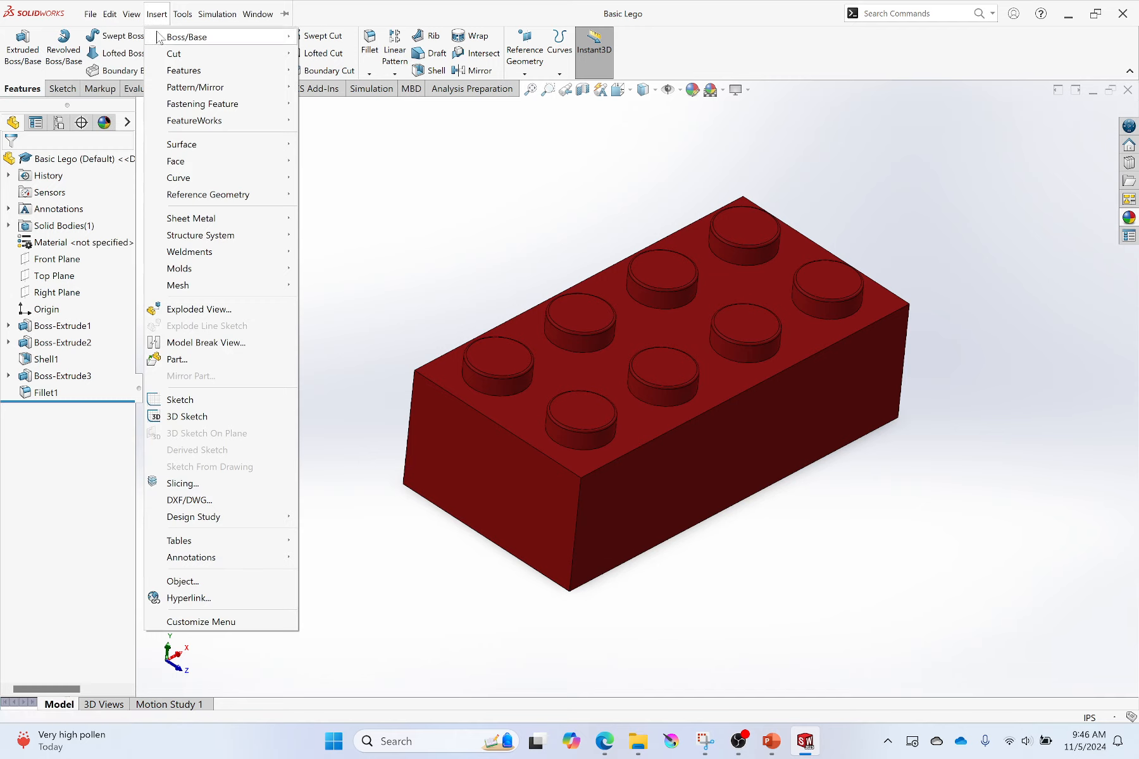
pyautogui.moveTo(218, 68)
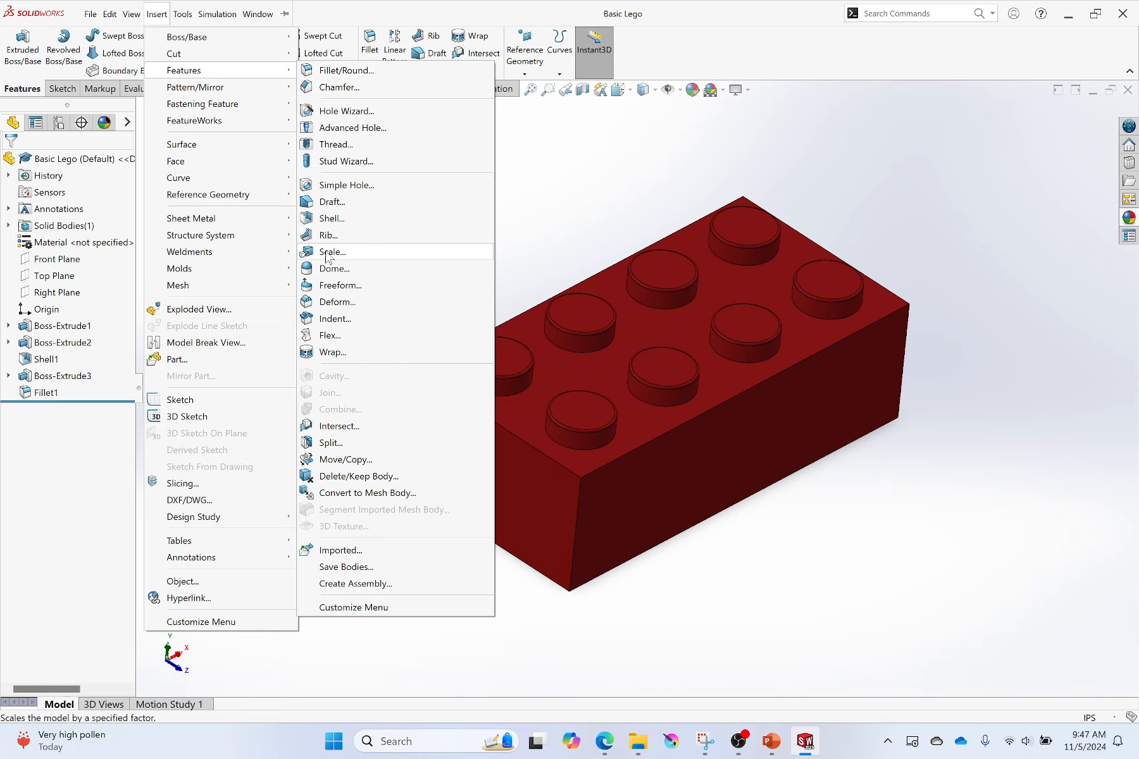
pyautogui.click(326, 253)
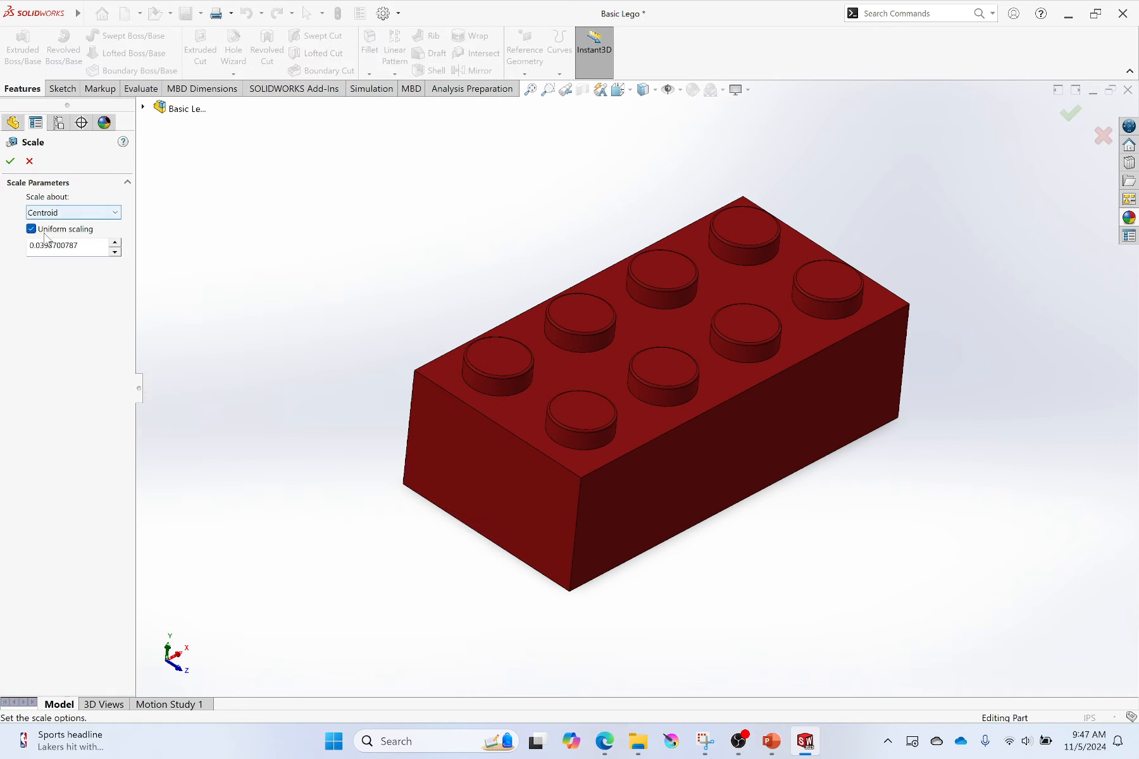
pyautogui.moveTo(92, 247); pyautogui.dragTo(23, 244)
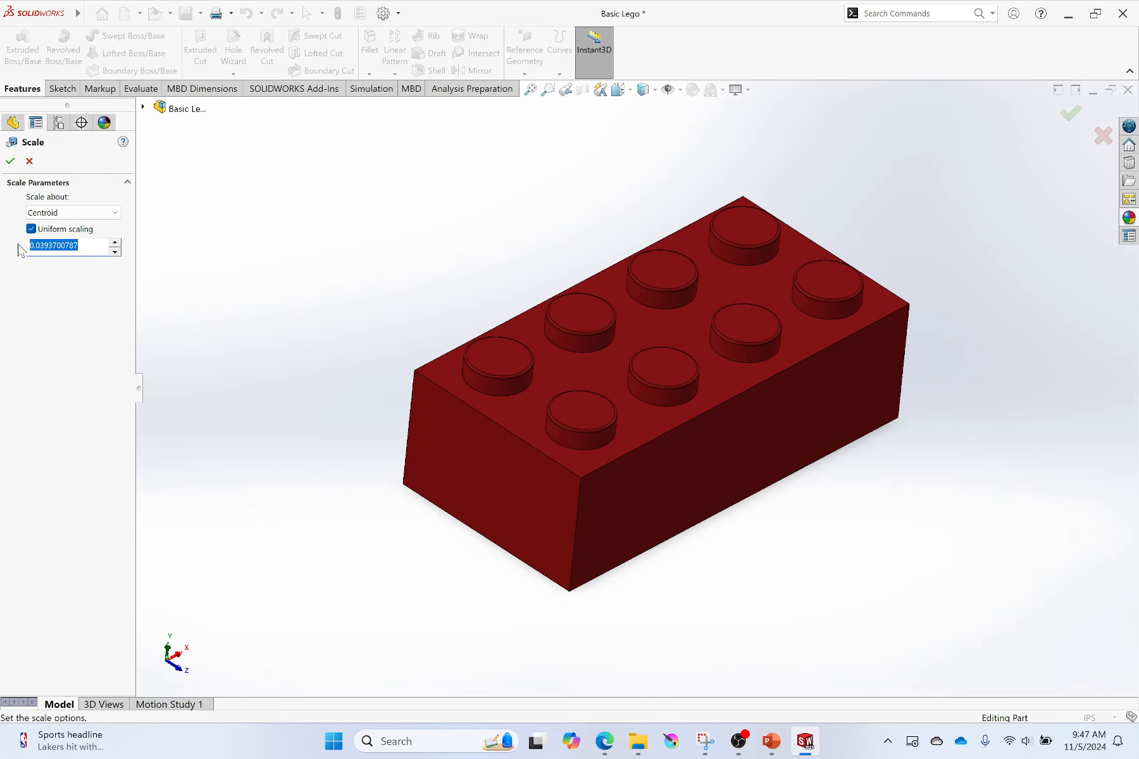
pyautogui.write('1/25.4')
pyautogui.press('Return')
pyautogui.click(10, 161)
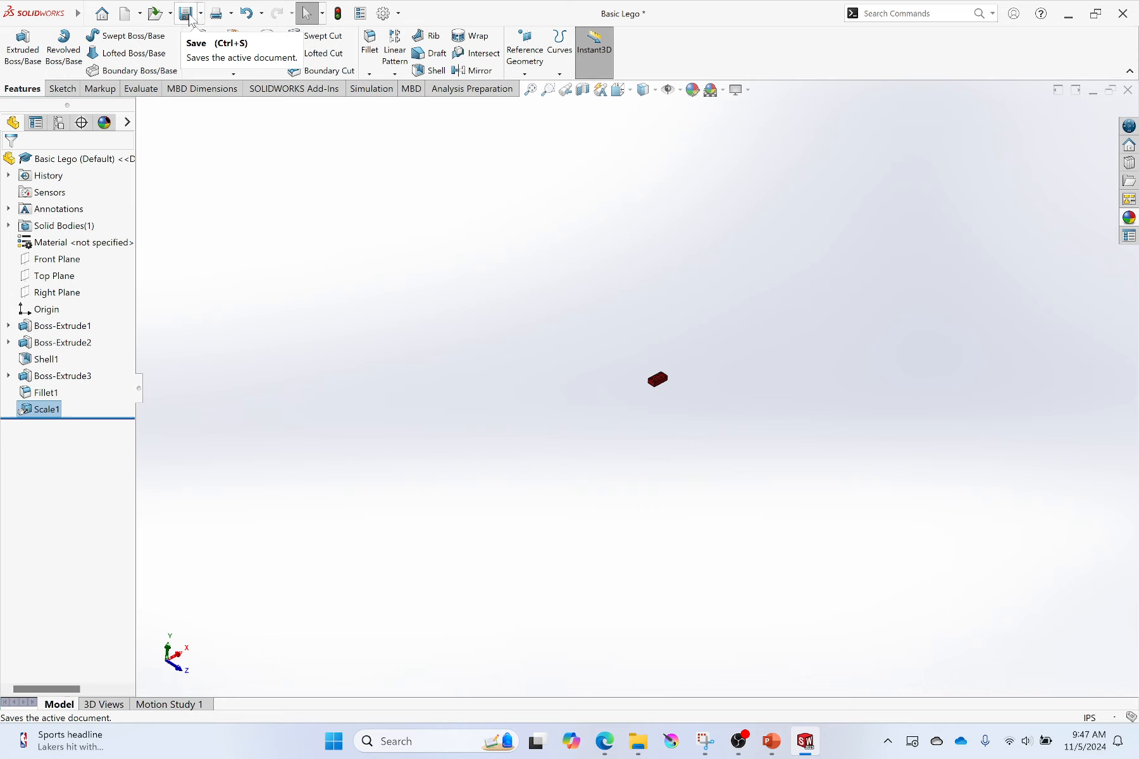
pyautogui.click(187, 13)
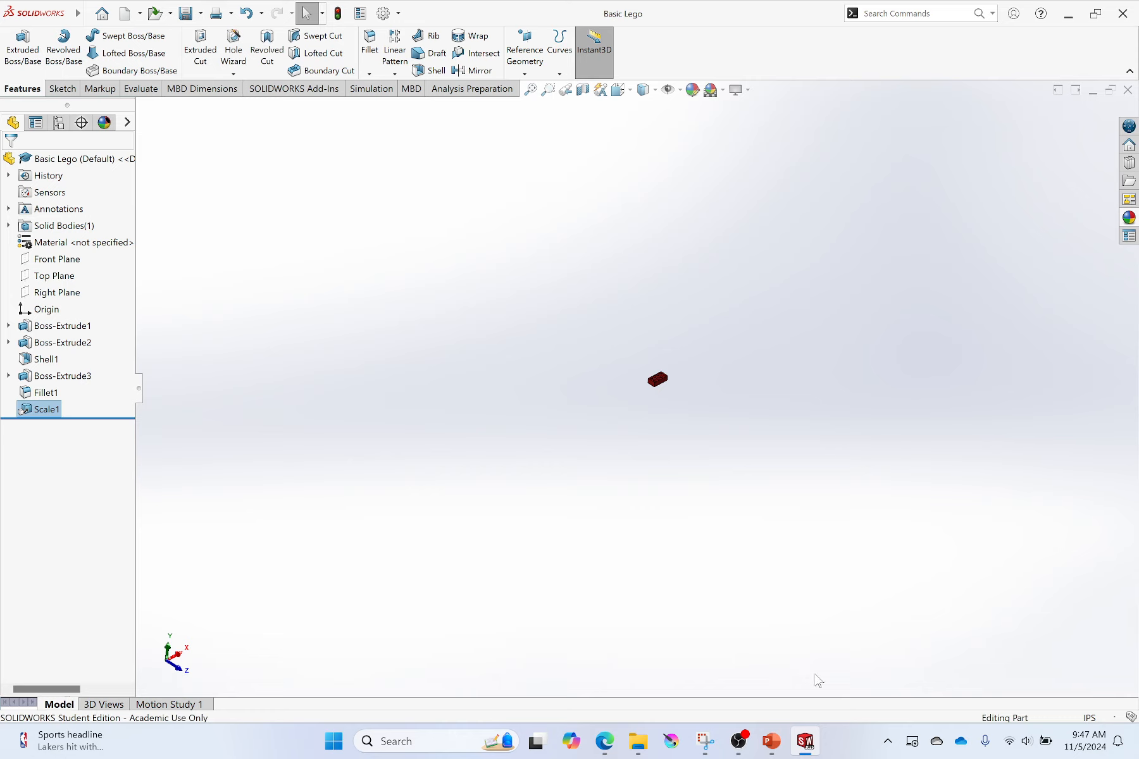
# - Return to the Assem1 assembly, rebuild it with the changed part, and close the error report
pyautogui.moveTo(808, 749)
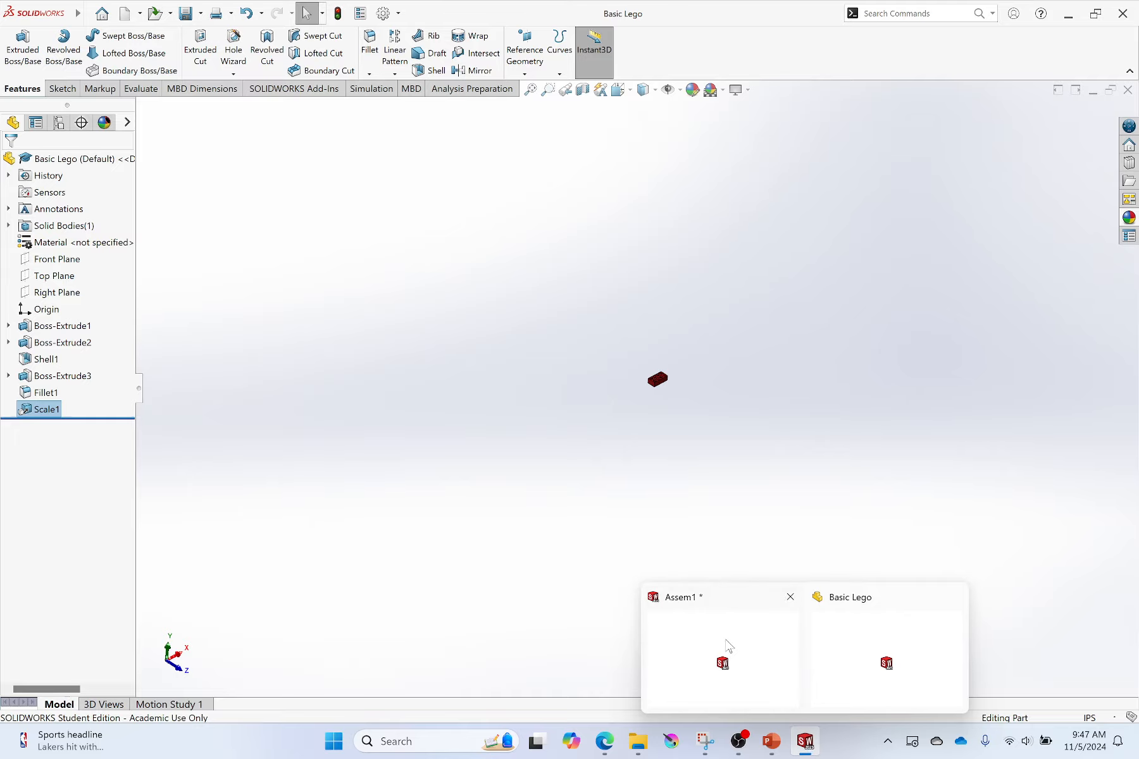
pyautogui.click(724, 648)
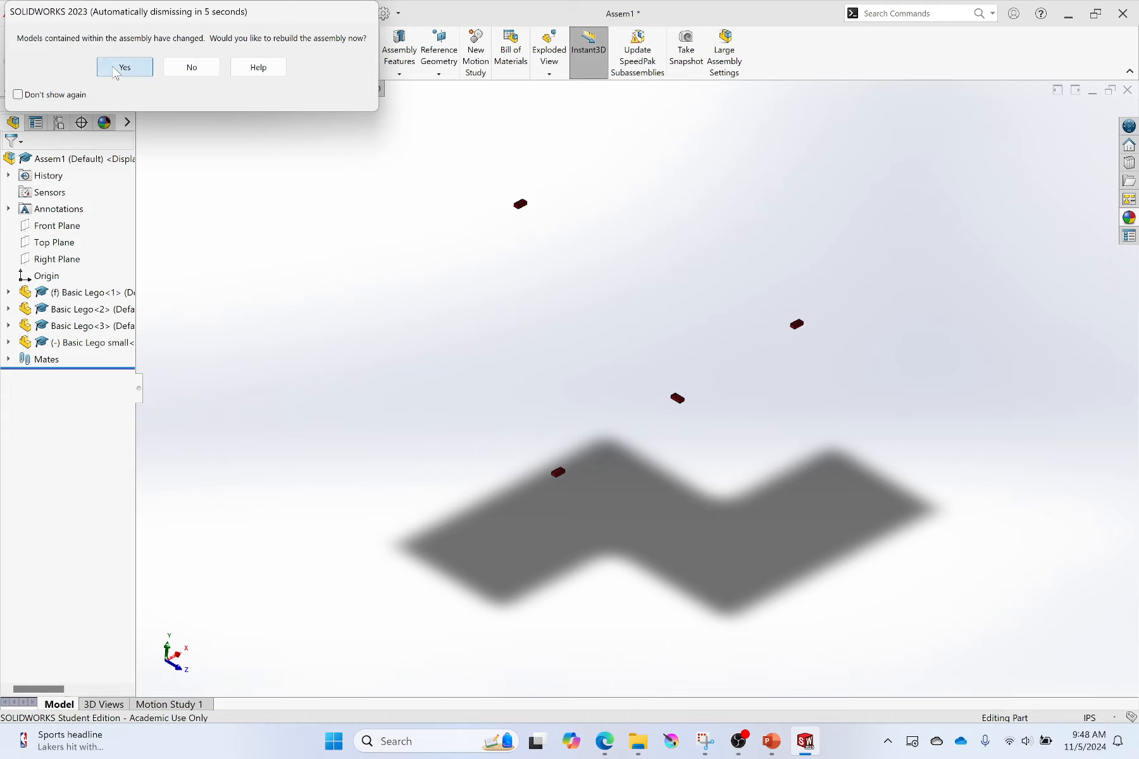
pyautogui.click(124, 68)
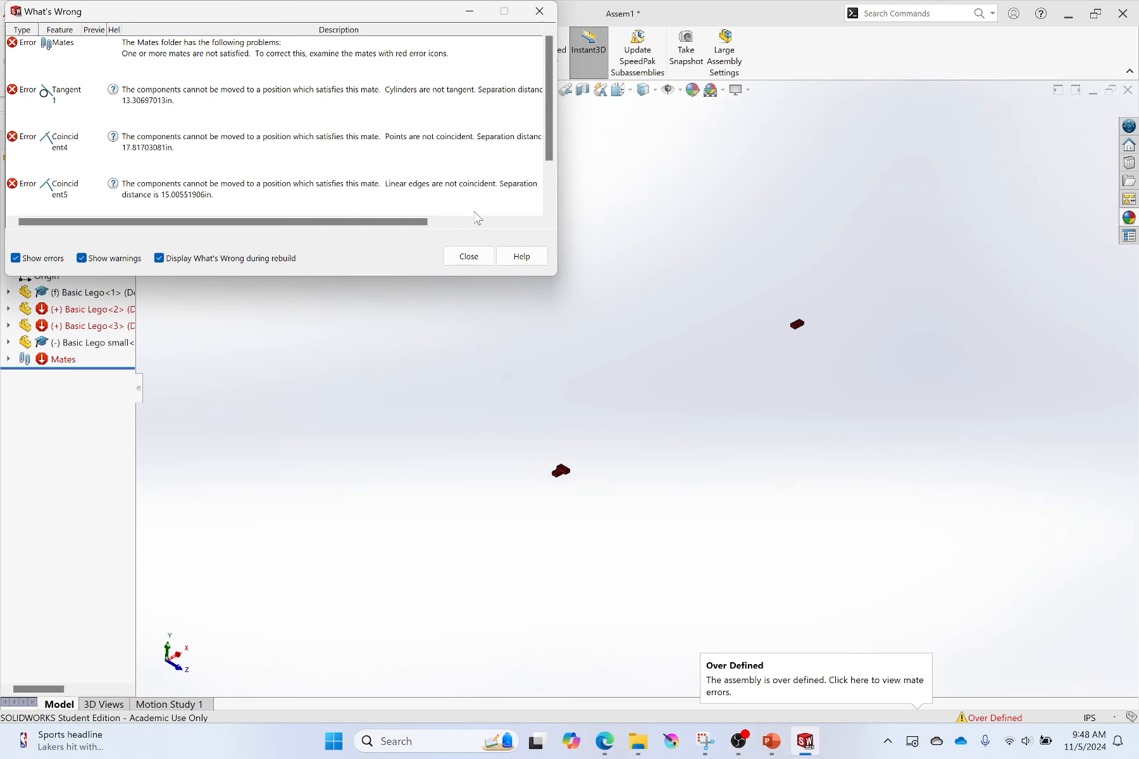
pyautogui.click(469, 256)
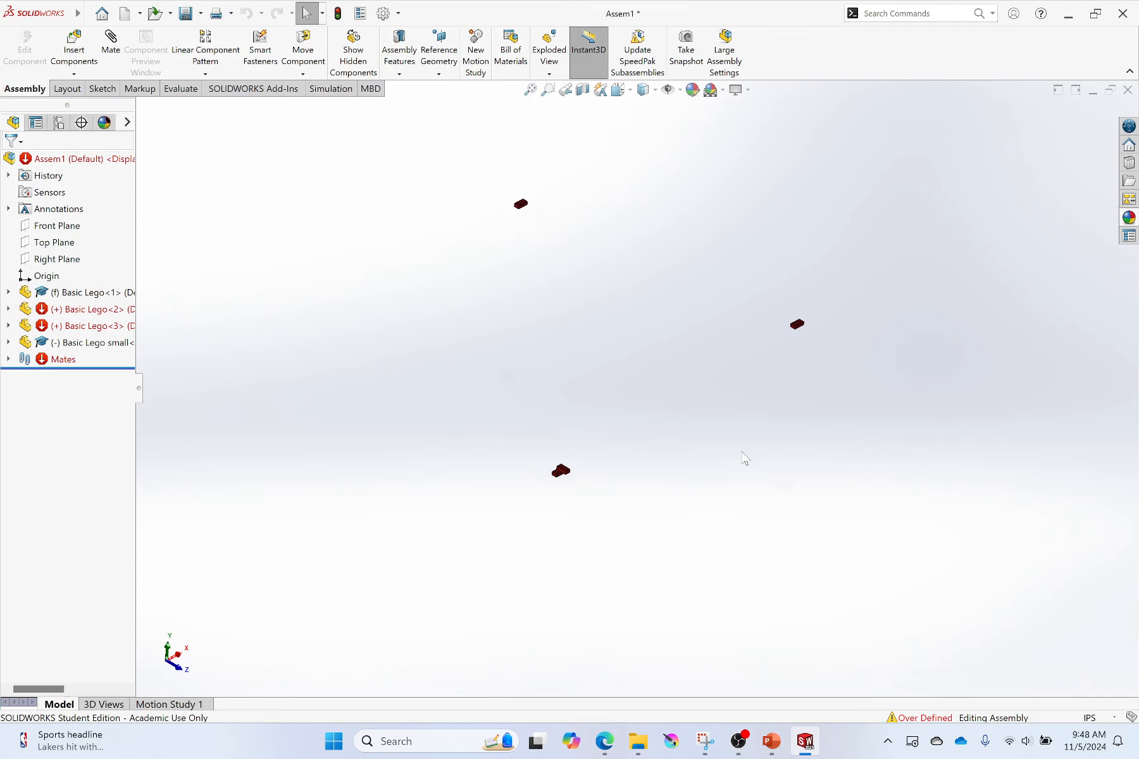
# - Delete the failing Tangent1 mate from the assembly
pyautogui.scroll(-6, 559, 485)
pyautogui.scroll(5, 581, 465)
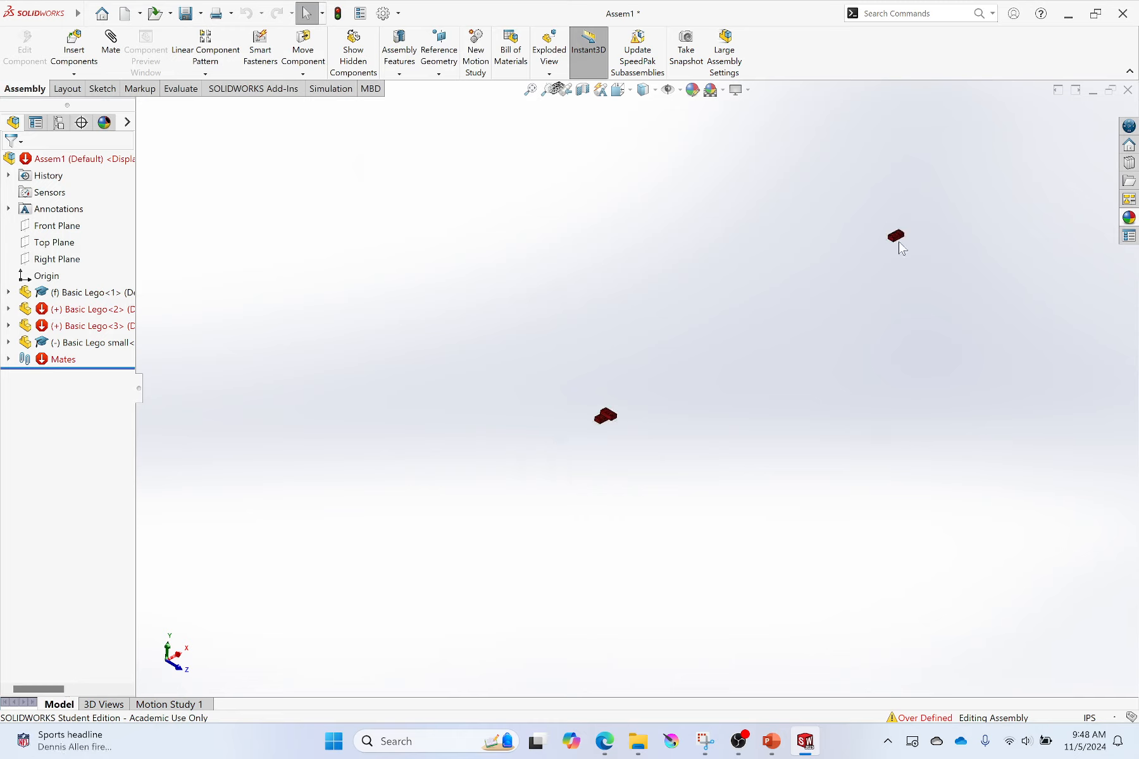
pyautogui.click(897, 239)
pyautogui.click(8, 360)
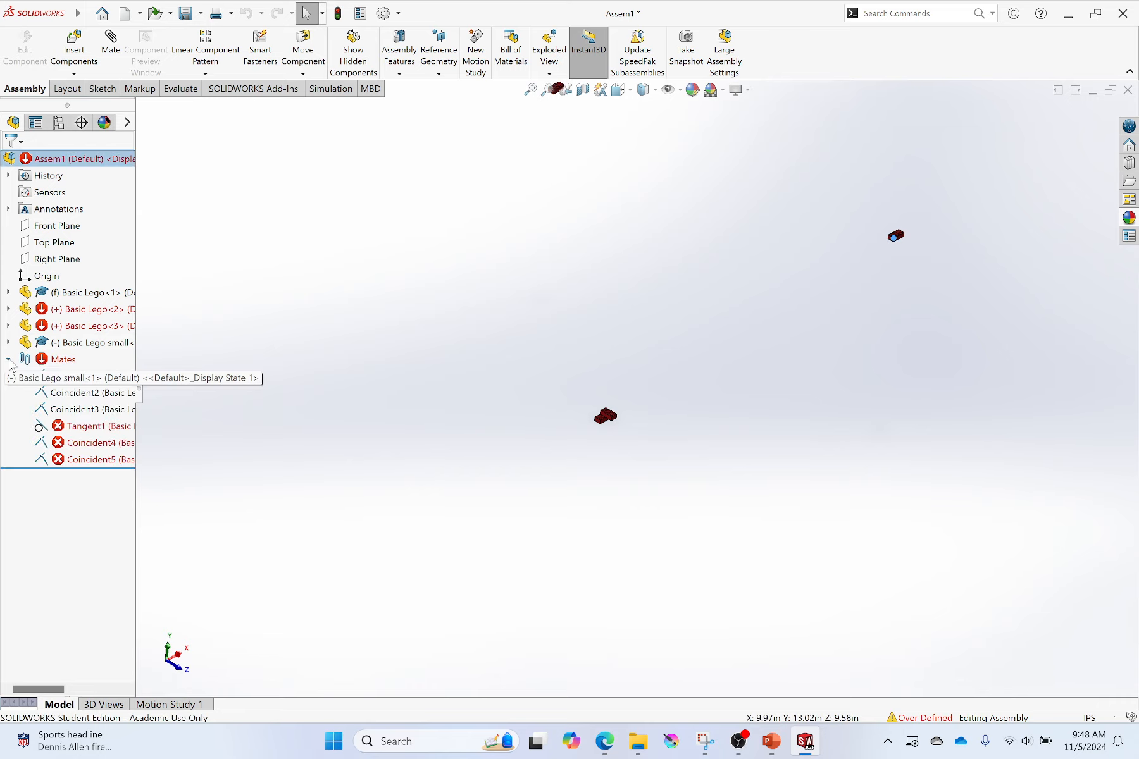
pyautogui.click(89, 428)
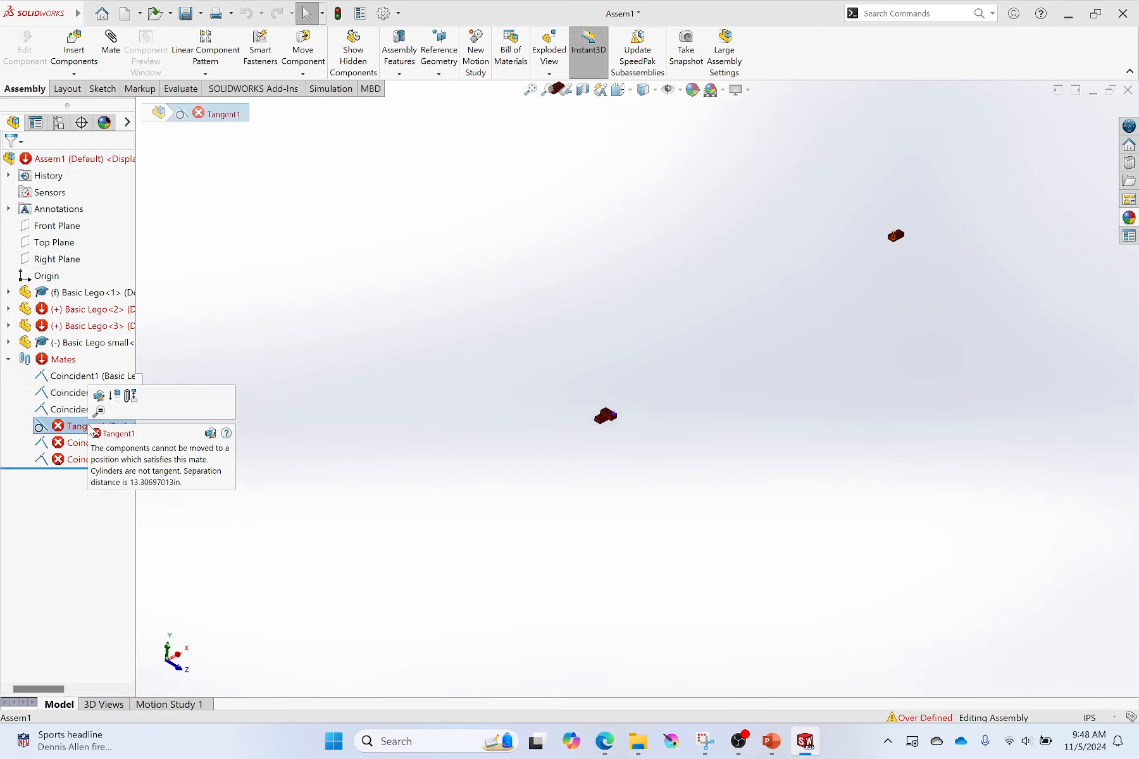
pyautogui.press('Delete')
pyautogui.click(661, 281)
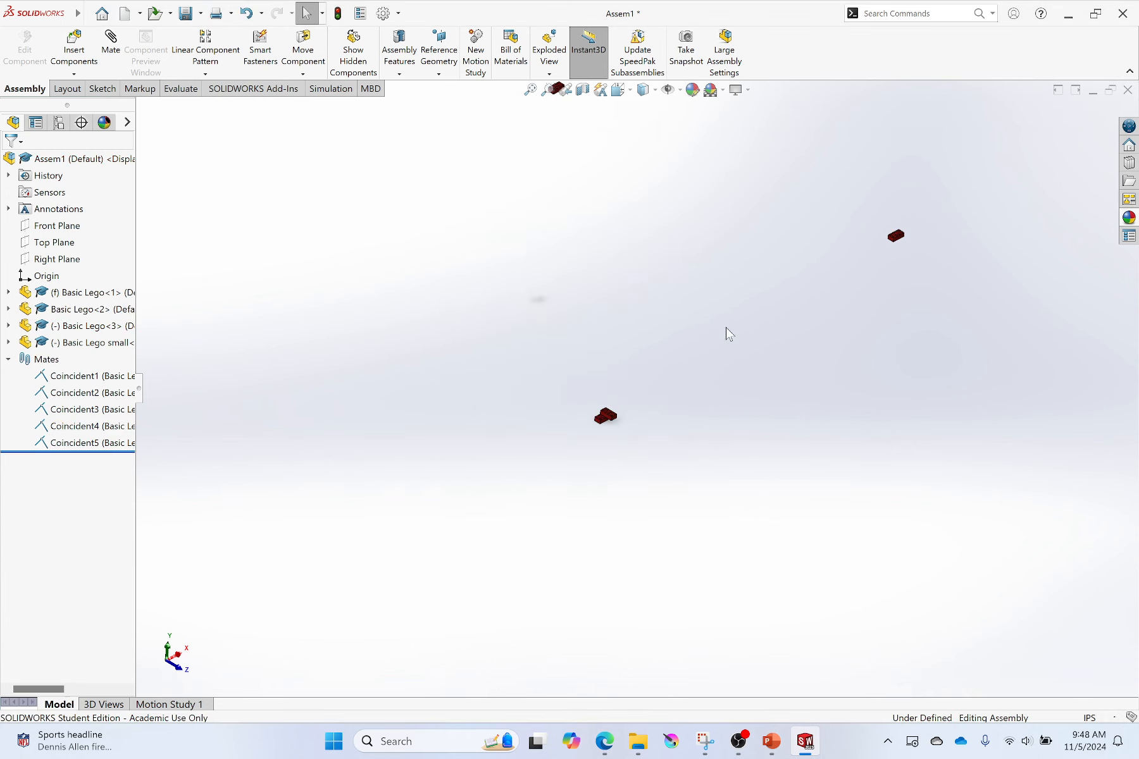
# - Try to move the far-off brick and the stacked bricks towards each other
pyautogui.moveTo(892, 238); pyautogui.dragTo(759, 326)
pyautogui.moveTo(609, 417); pyautogui.dragTo(747, 337)
pyautogui.moveTo(892, 238); pyautogui.dragTo(857, 279)
pyautogui.scroll(-2, 732, 353)
pyautogui.scroll(-5, 604, 487)
pyautogui.scroll(4, 579, 350)
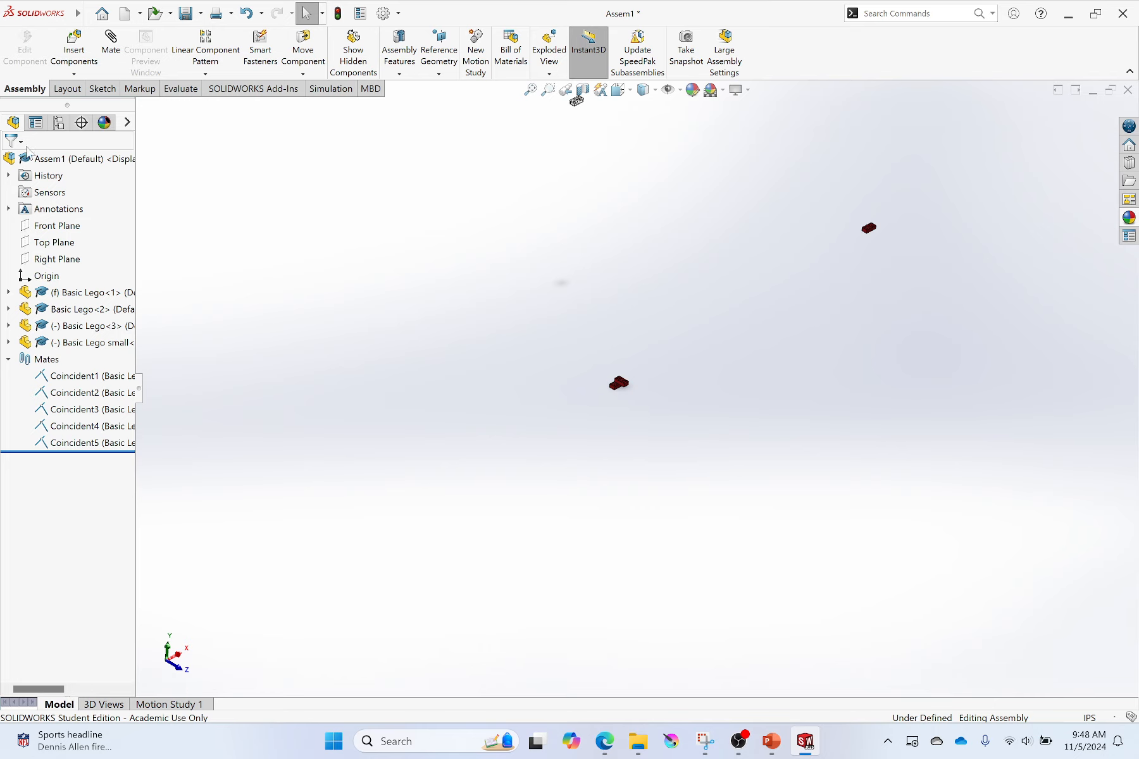
pyautogui.scroll(2, 999, 311)
# - Delete the Coincident5 mate and move the freed Basic Lego<3> brick onto the stack at an angle
pyautogui.click(100, 442)
pyautogui.press('Delete')
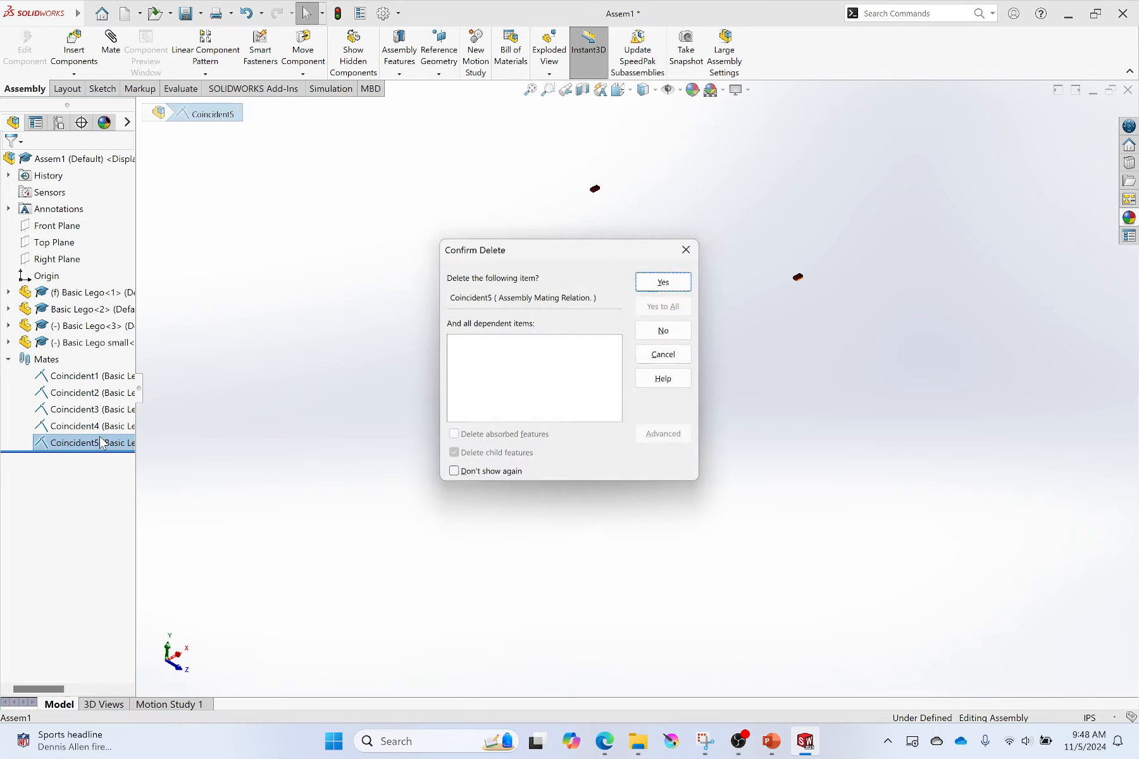
pyautogui.click(690, 290)
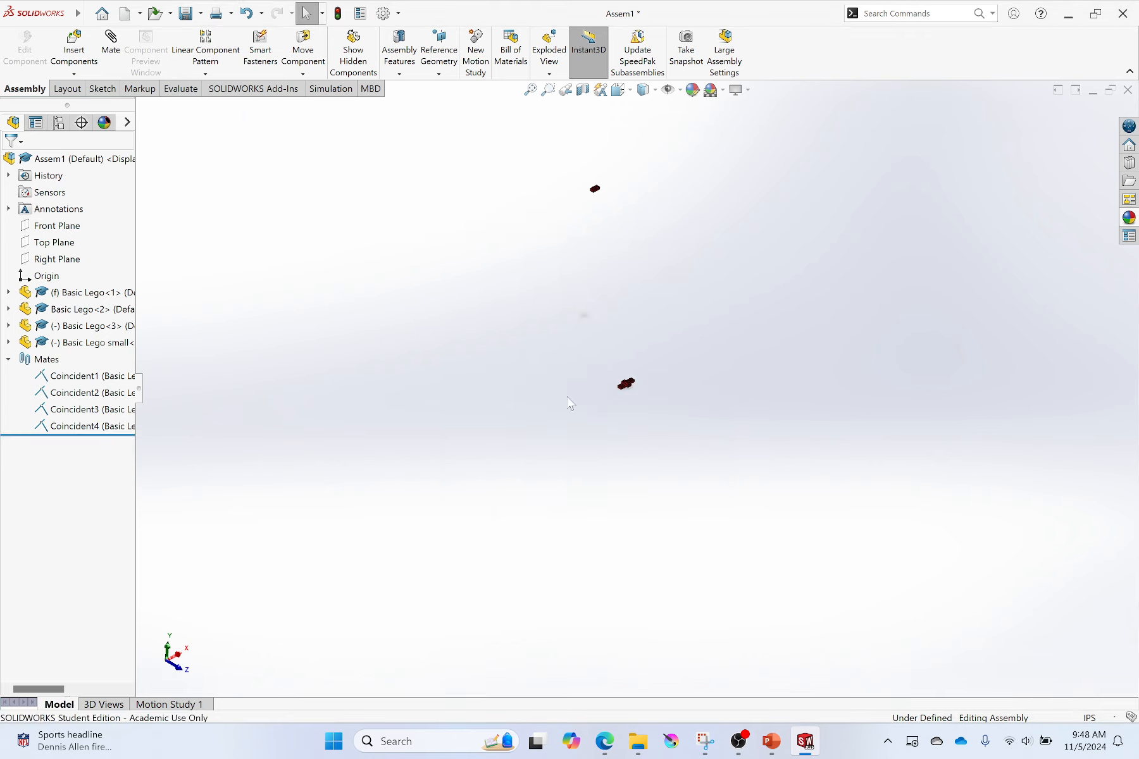
pyautogui.scroll(-15, 631, 395)
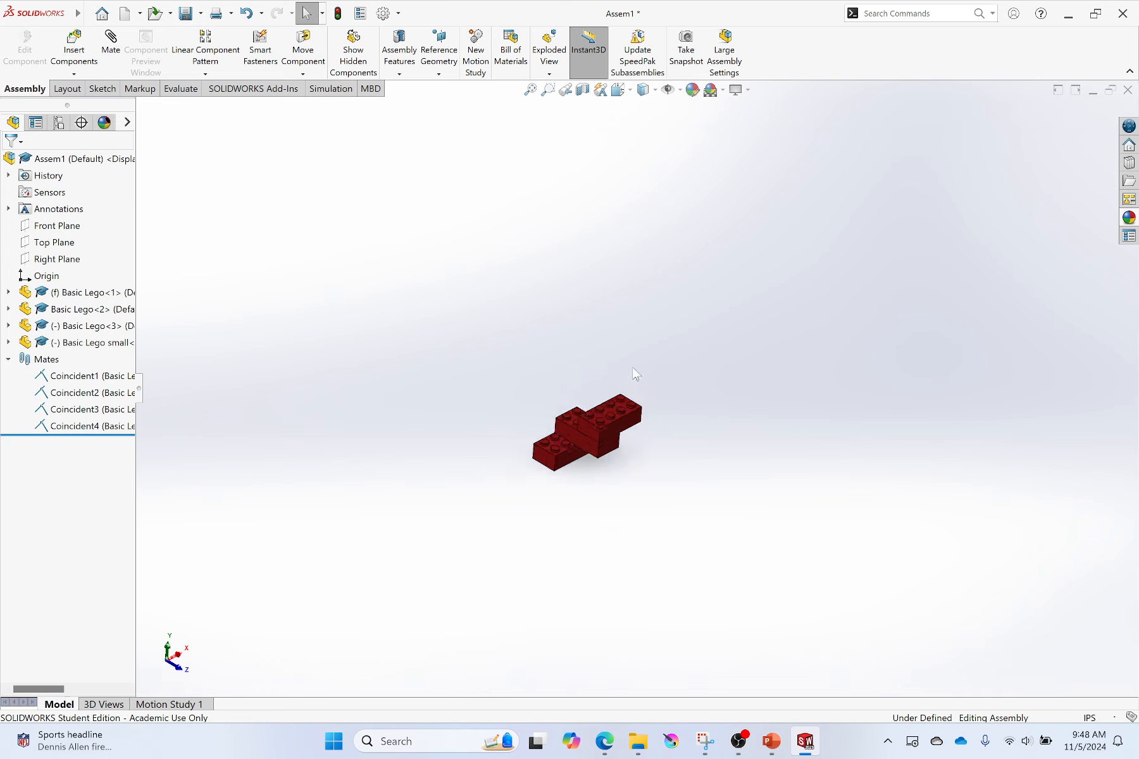
pyautogui.moveTo(630, 451); pyautogui.dragTo(706, 402)
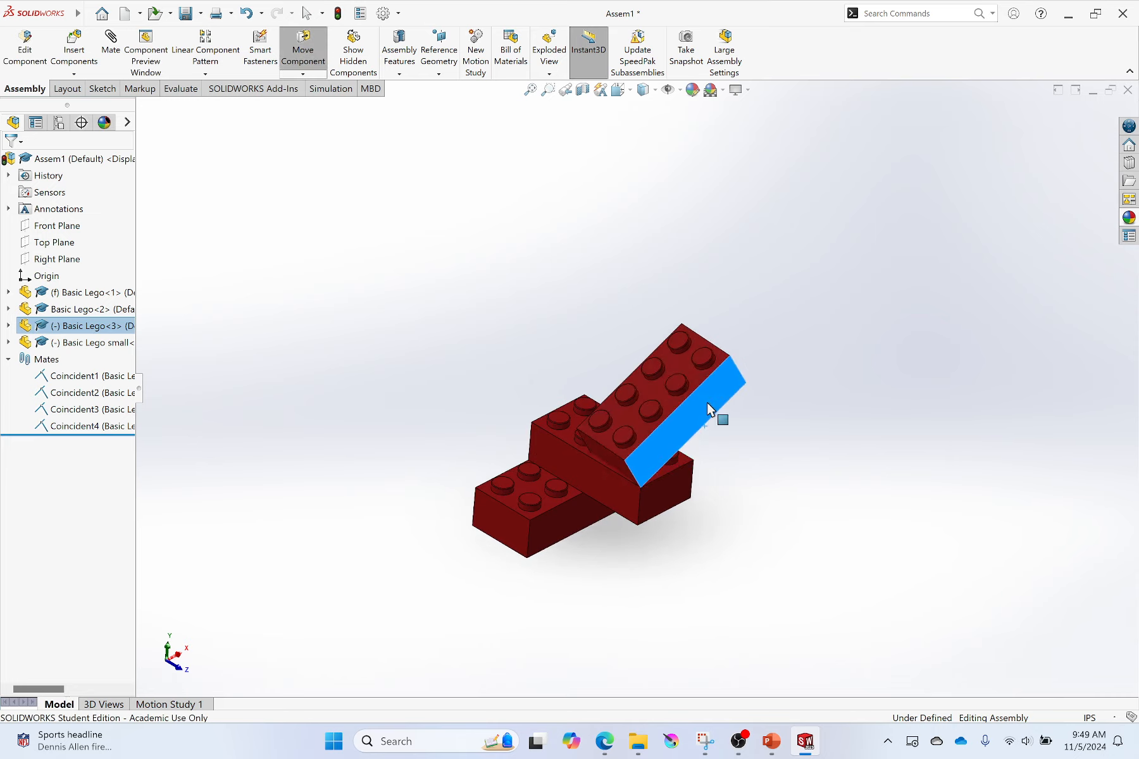
pyautogui.click(735, 430)
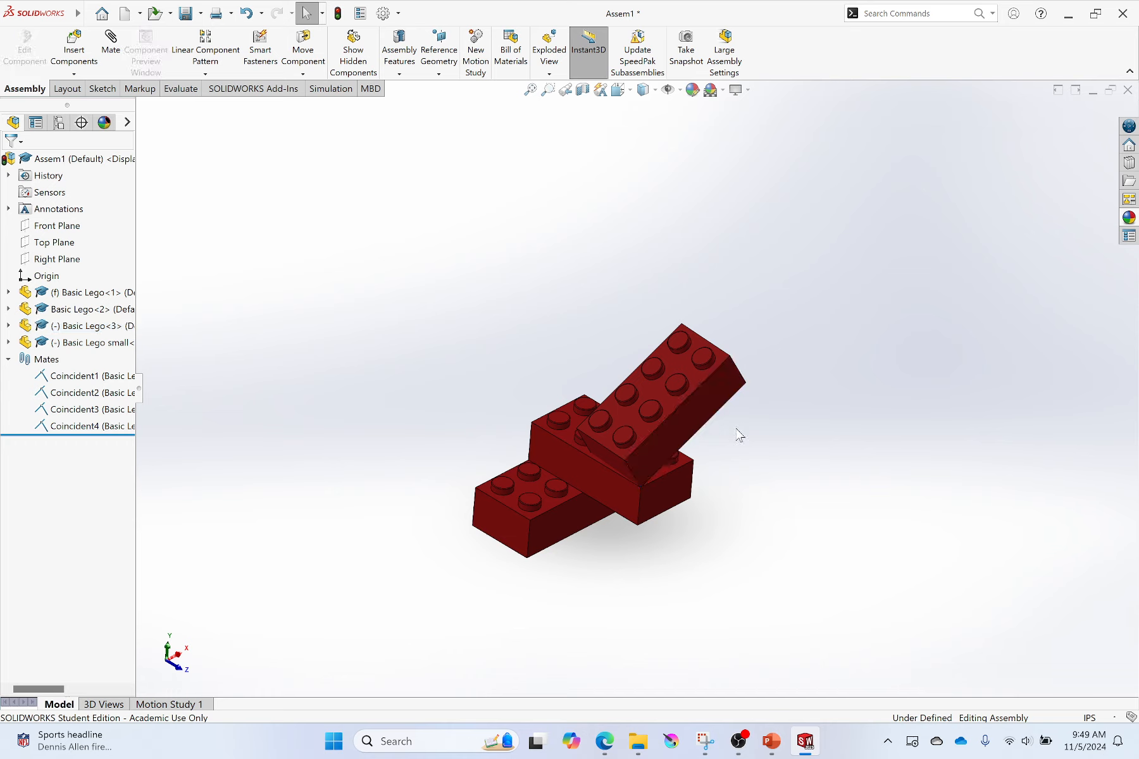
# - Add a coincident mate between the lower long edge of Basic Lego<3> and the upper short edge of Basic Lego<2>
pyautogui.click(699, 447)
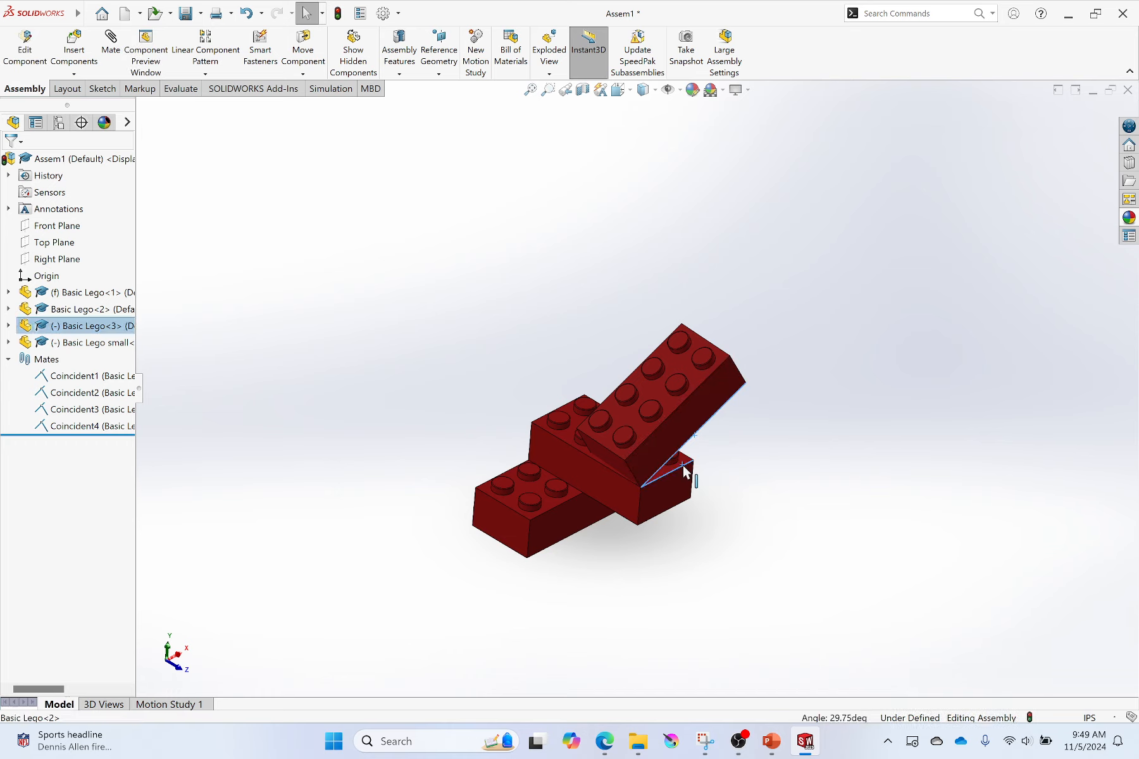
pyautogui.click(118, 54)
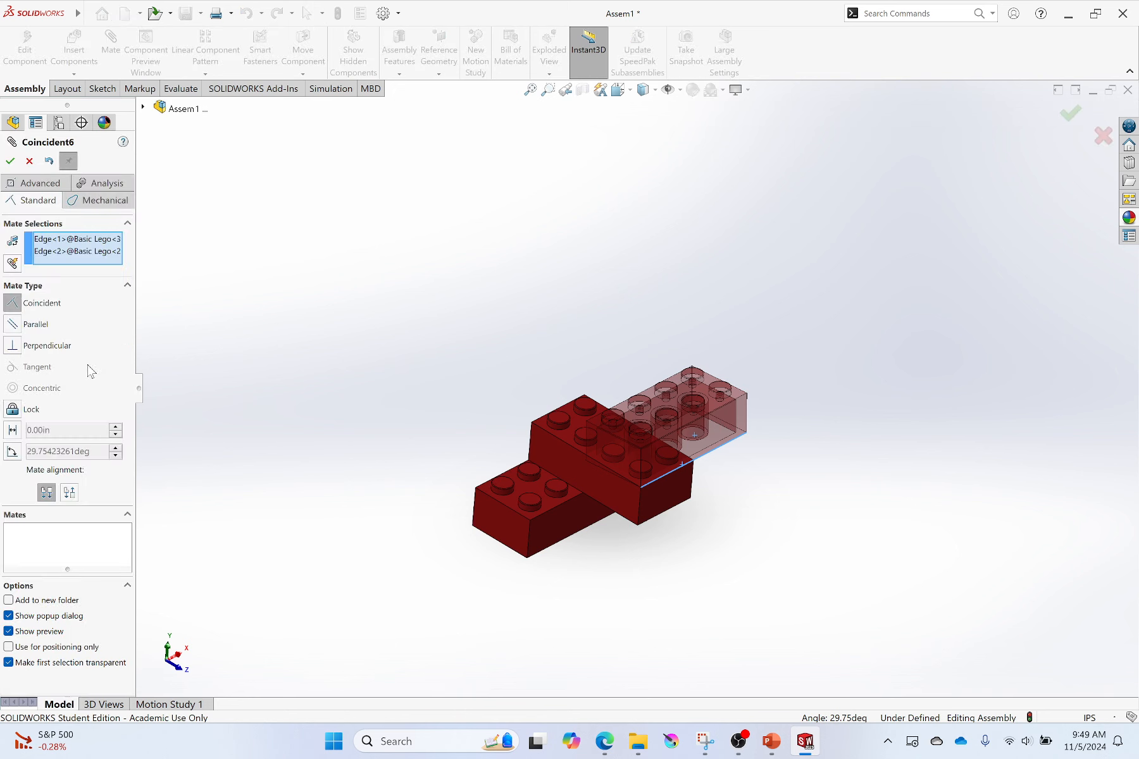
pyautogui.click(10, 161)
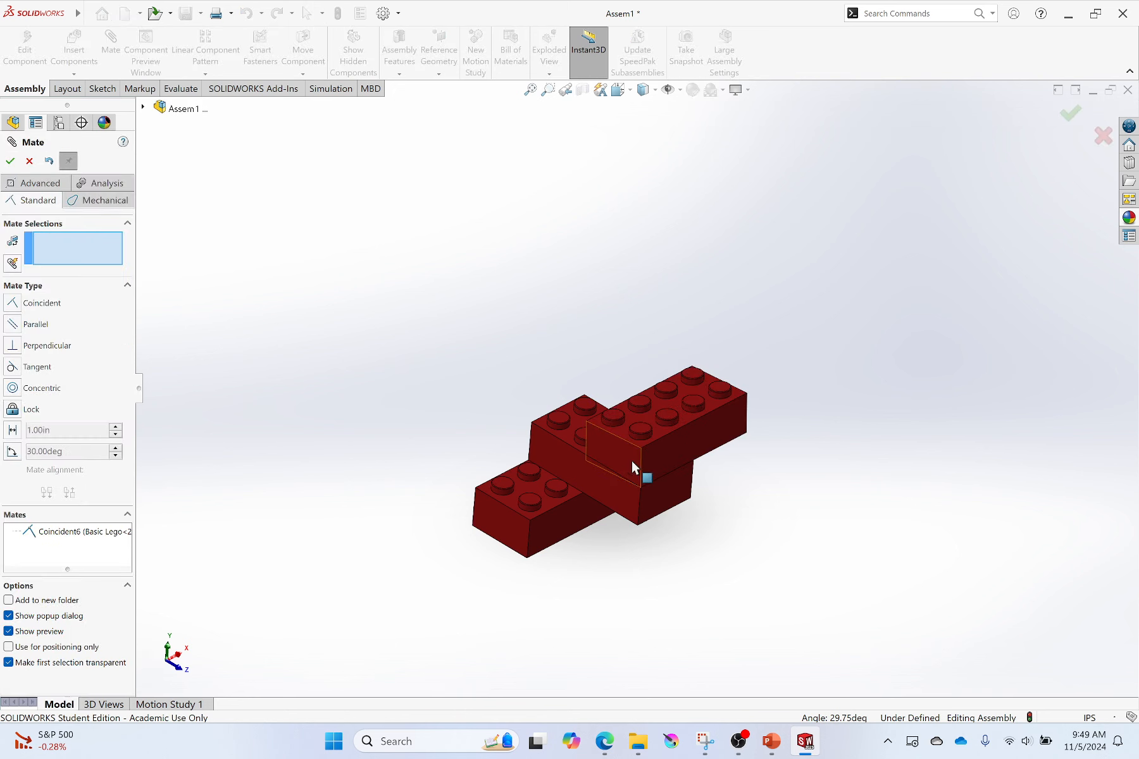
# - Mate the lower short edge of Basic Lego<3> coincident with the upper long edge of Basic Lego<2>, and test whether the brick still moves
pyautogui.moveTo(631, 461); pyautogui.dragTo(629, 411, button='right')
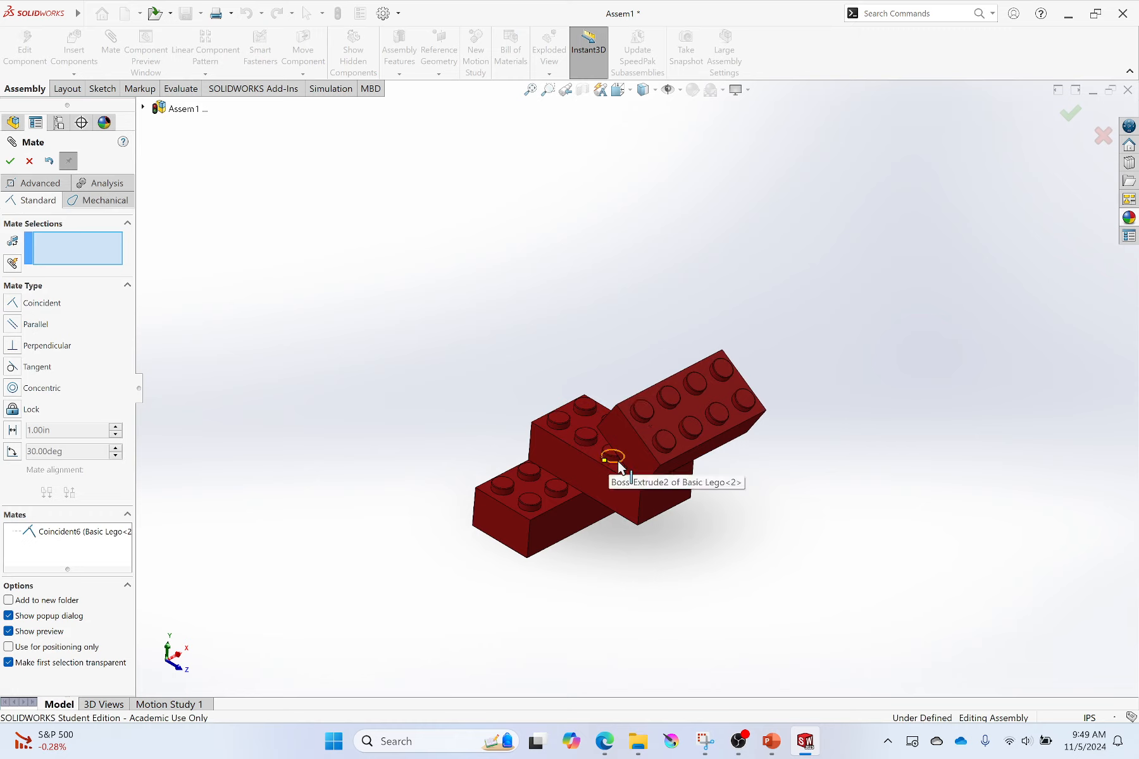
pyautogui.scroll(-6, 618, 461)
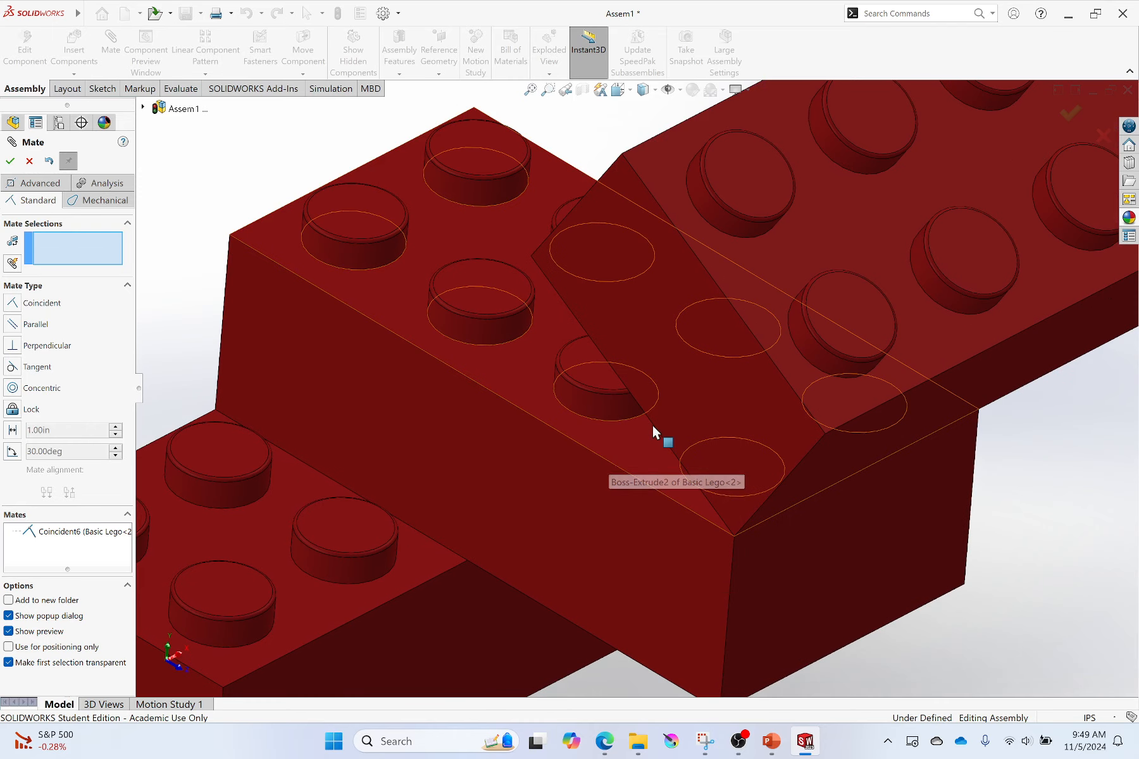
pyautogui.click(652, 423)
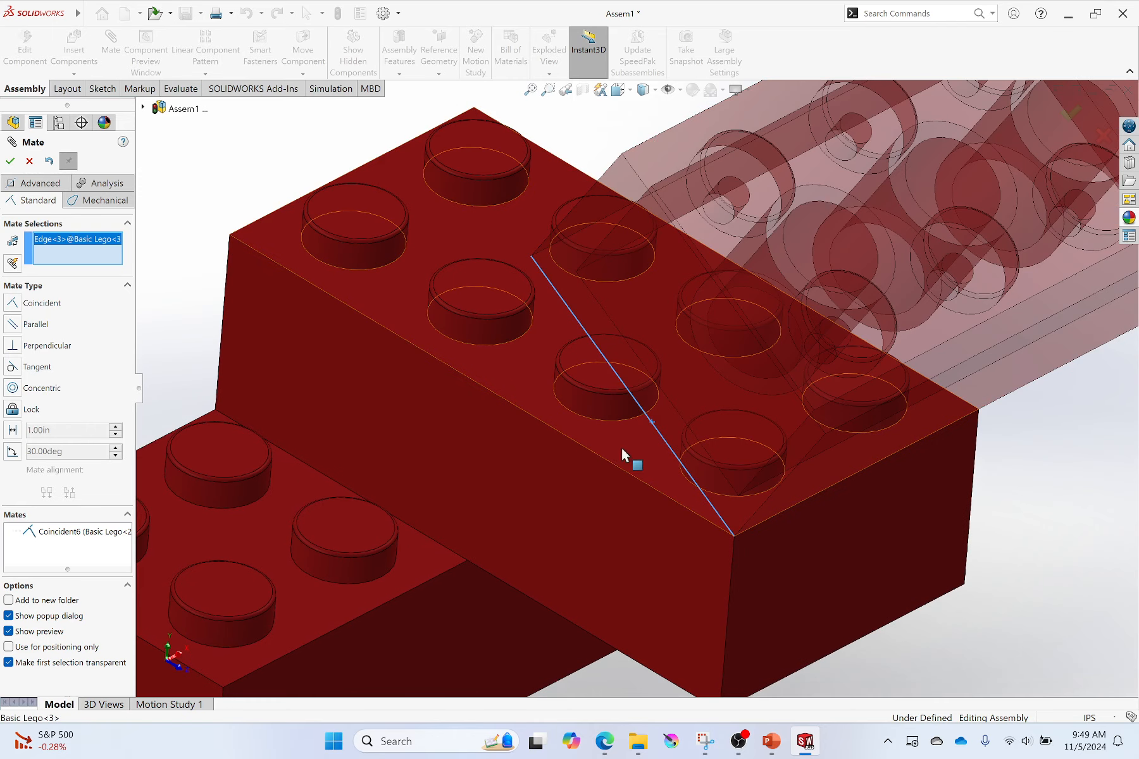
pyautogui.click(609, 459)
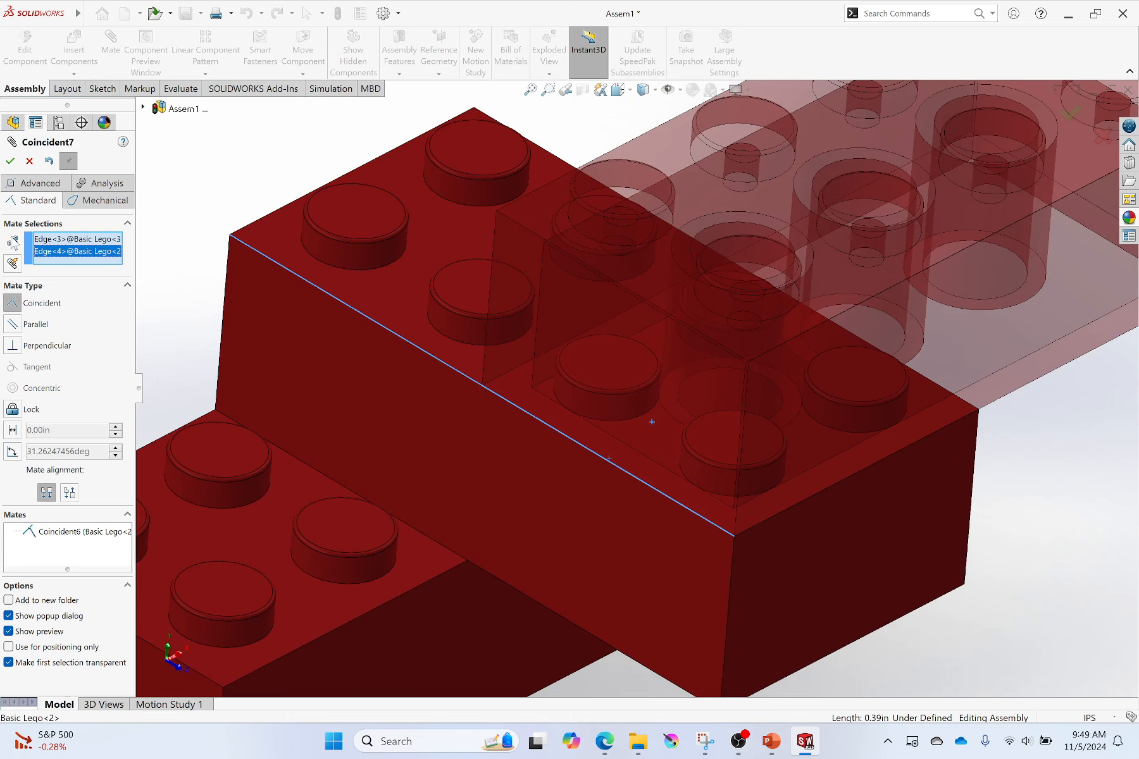
pyautogui.click(11, 161)
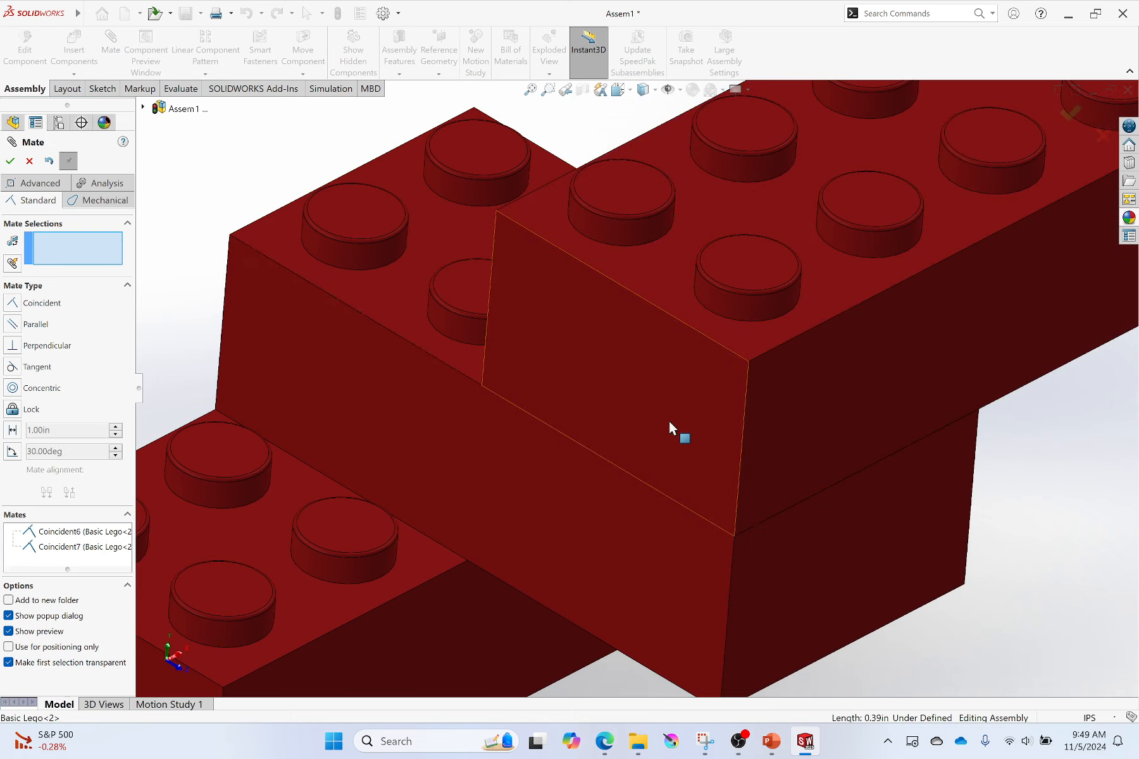
pyautogui.press('f')
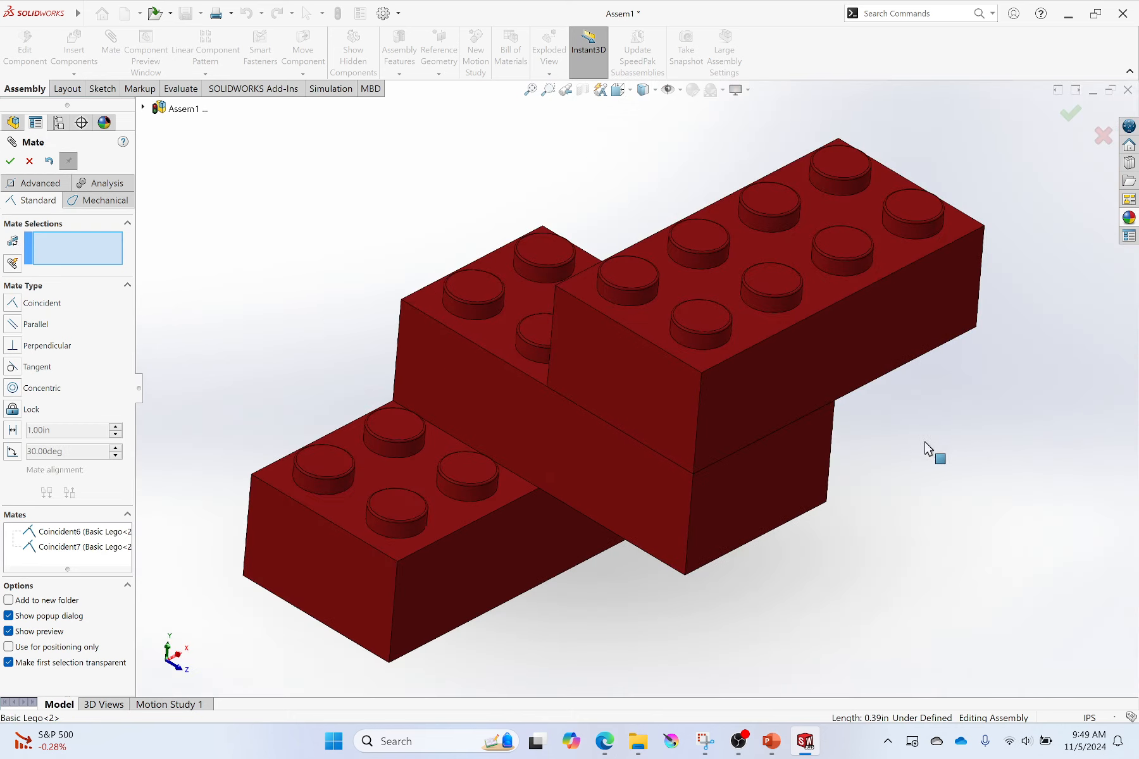
pyautogui.click(10, 160)
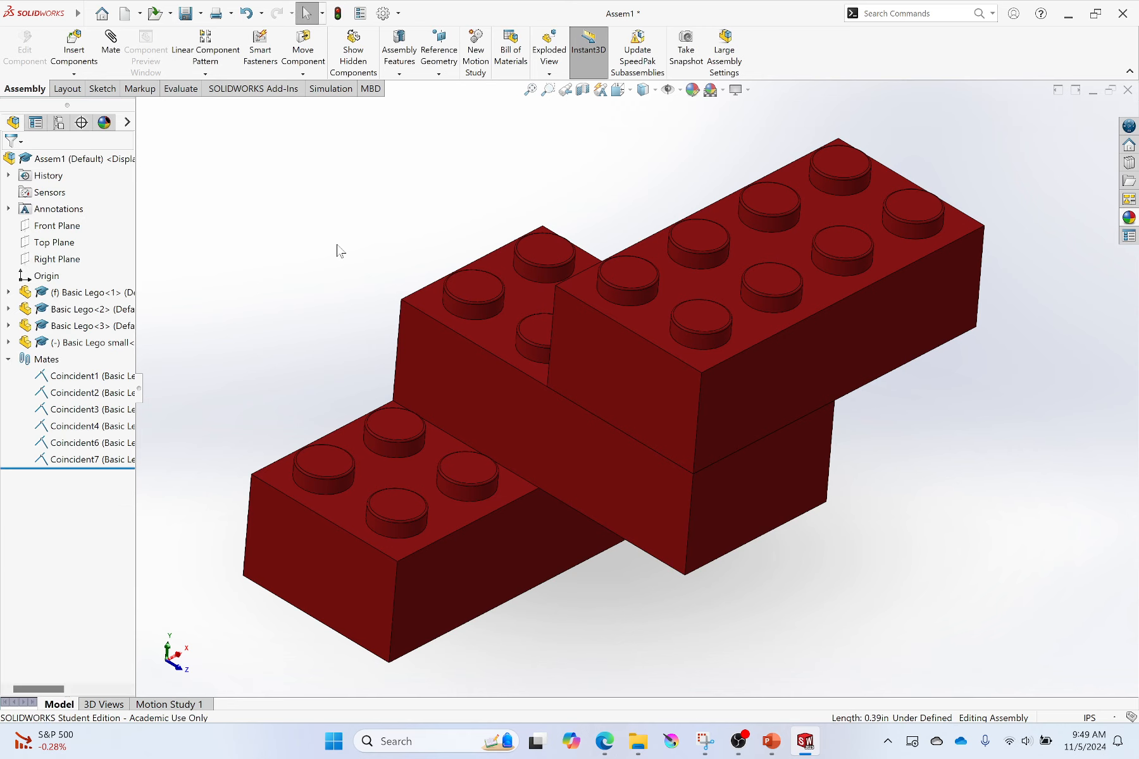
pyautogui.moveTo(617, 368); pyautogui.dragTo(644, 338)
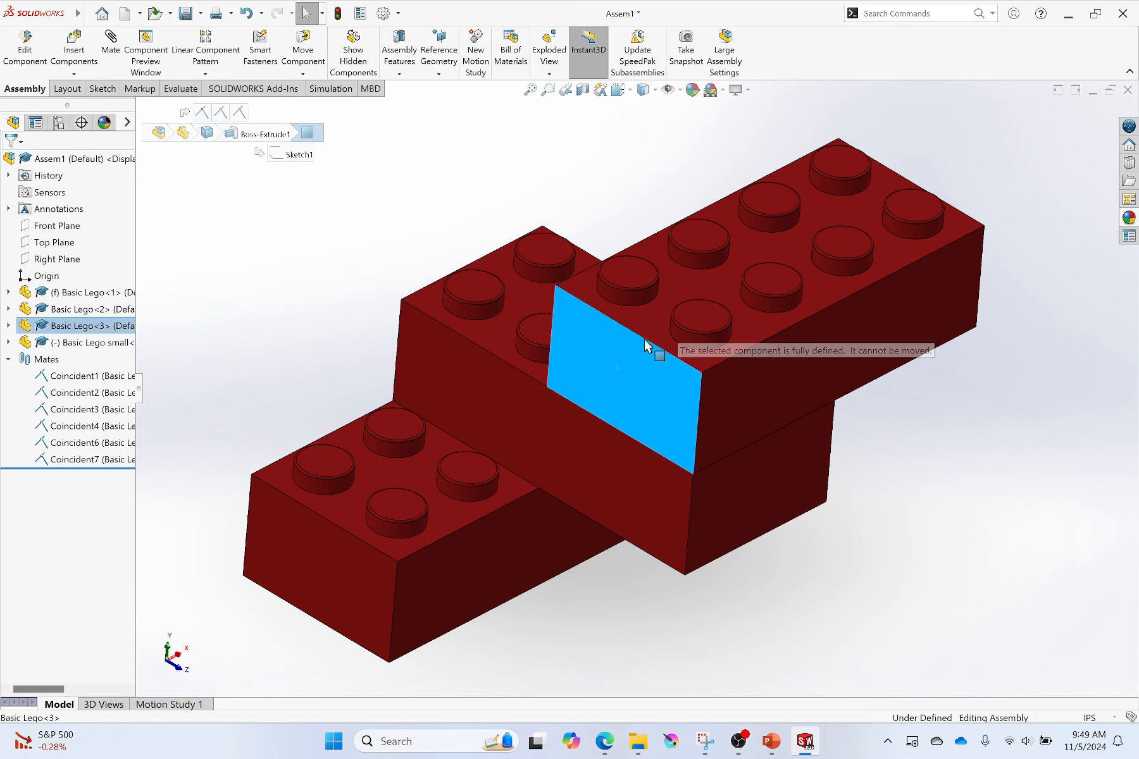
pyautogui.click(888, 454)
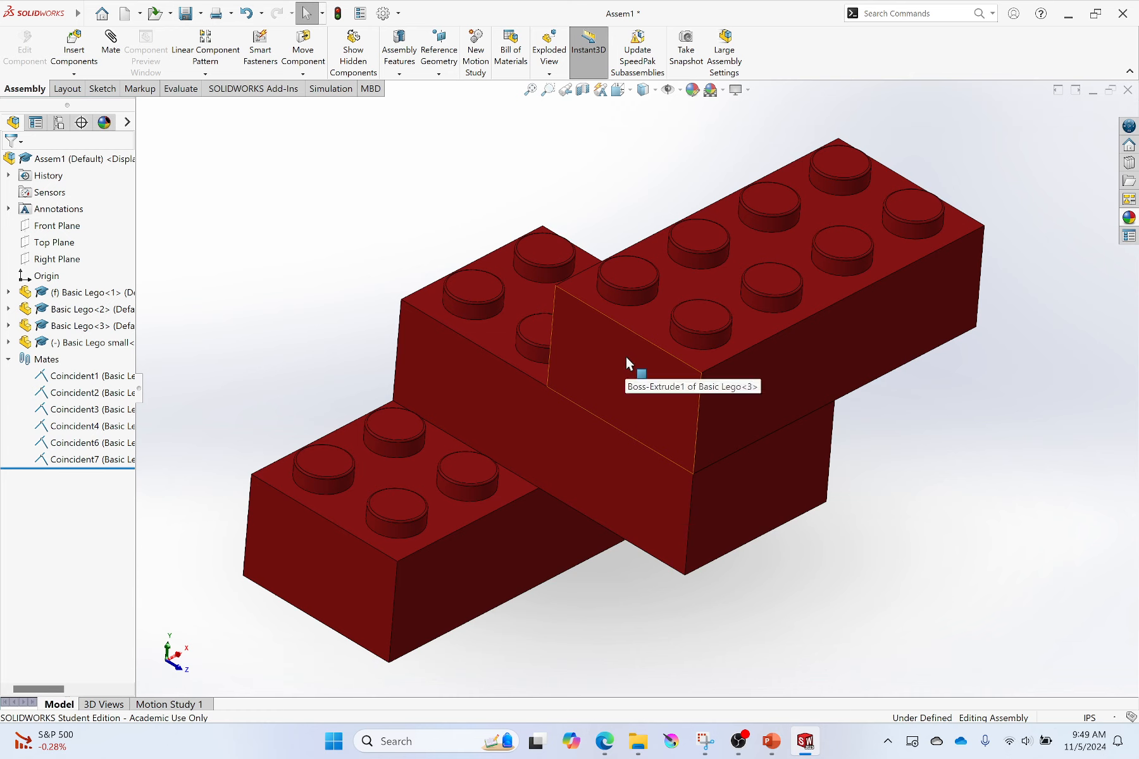
# - Add a concentric mate between a Basic Lego<3> stud face and a Basic Lego<2> stud's base edge, choosing to over define the assembly
pyautogui.click(613, 295)
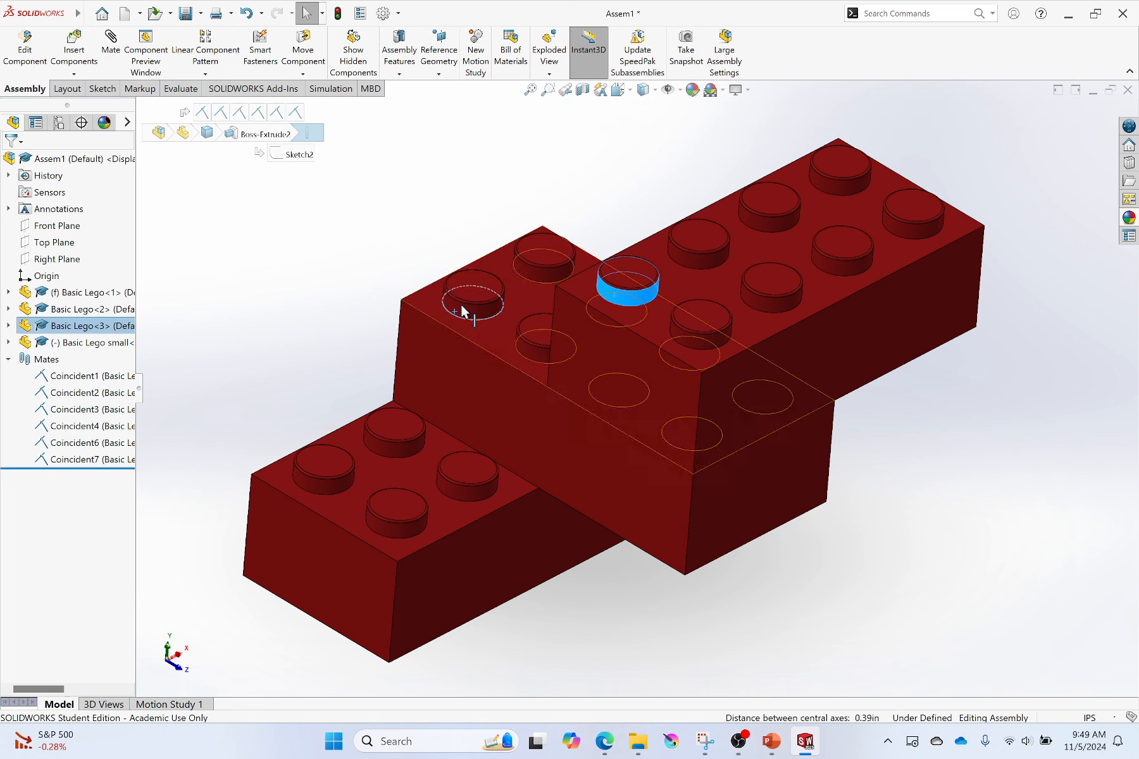
pyautogui.click(110, 59)
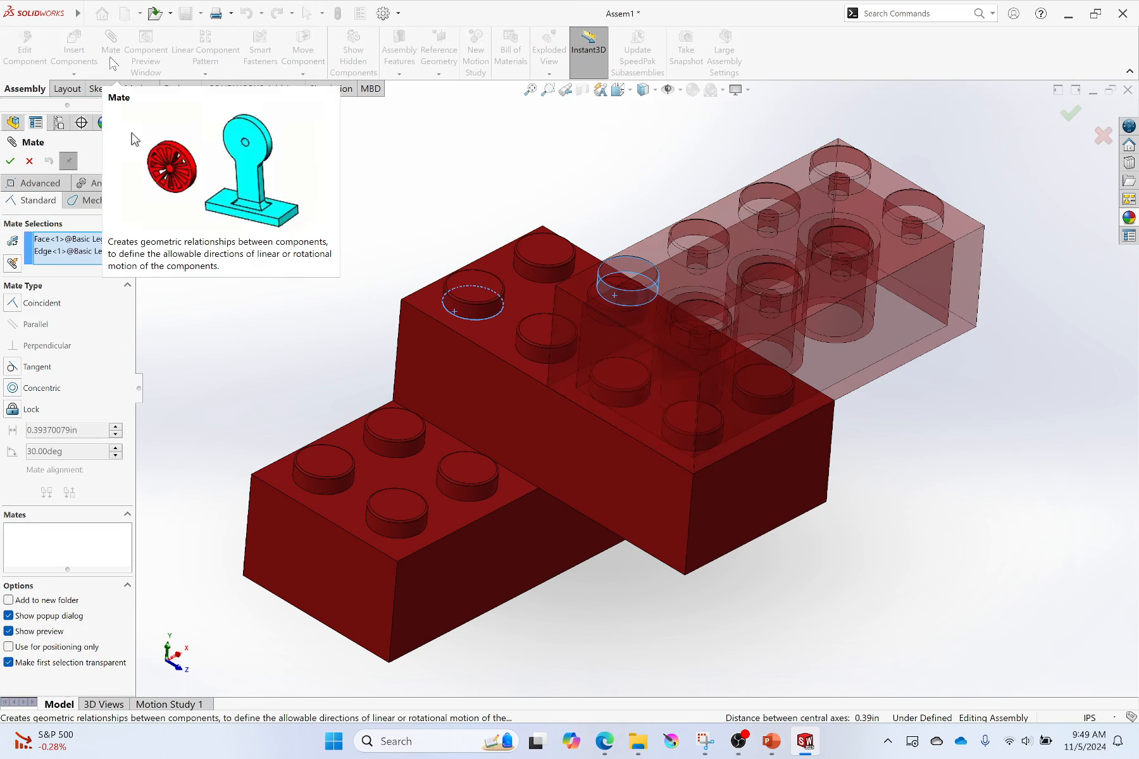
pyautogui.click(13, 390)
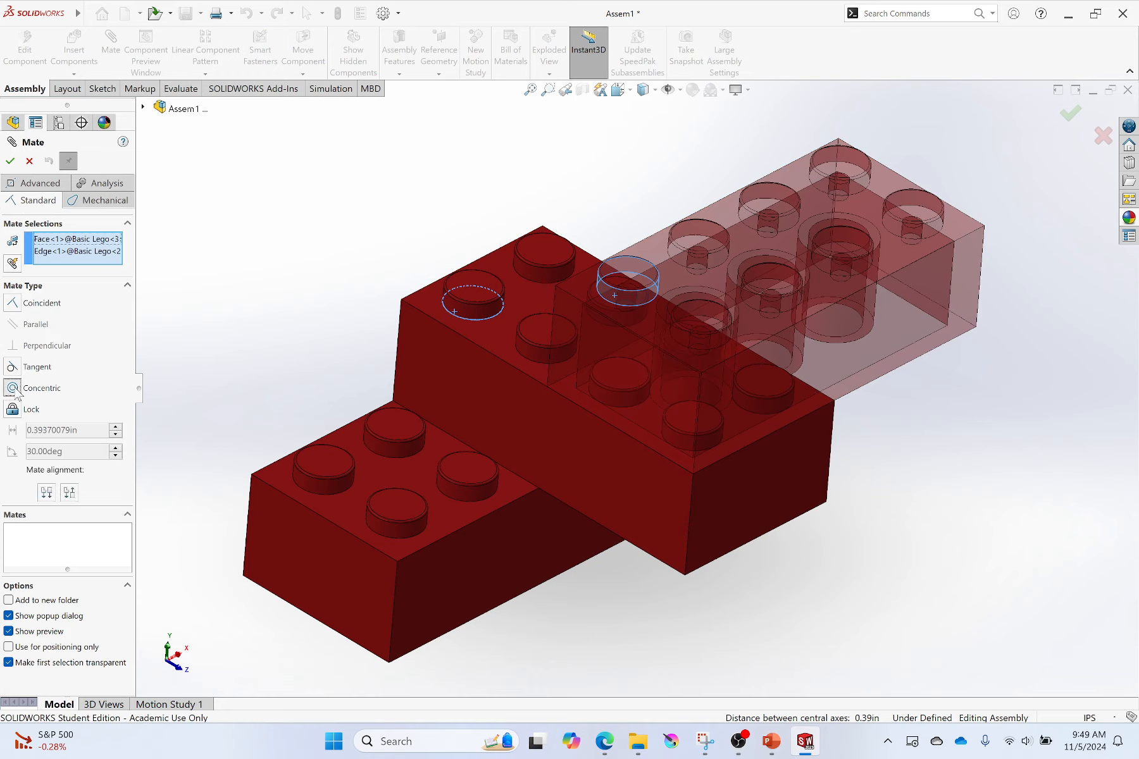
pyautogui.click(9, 162)
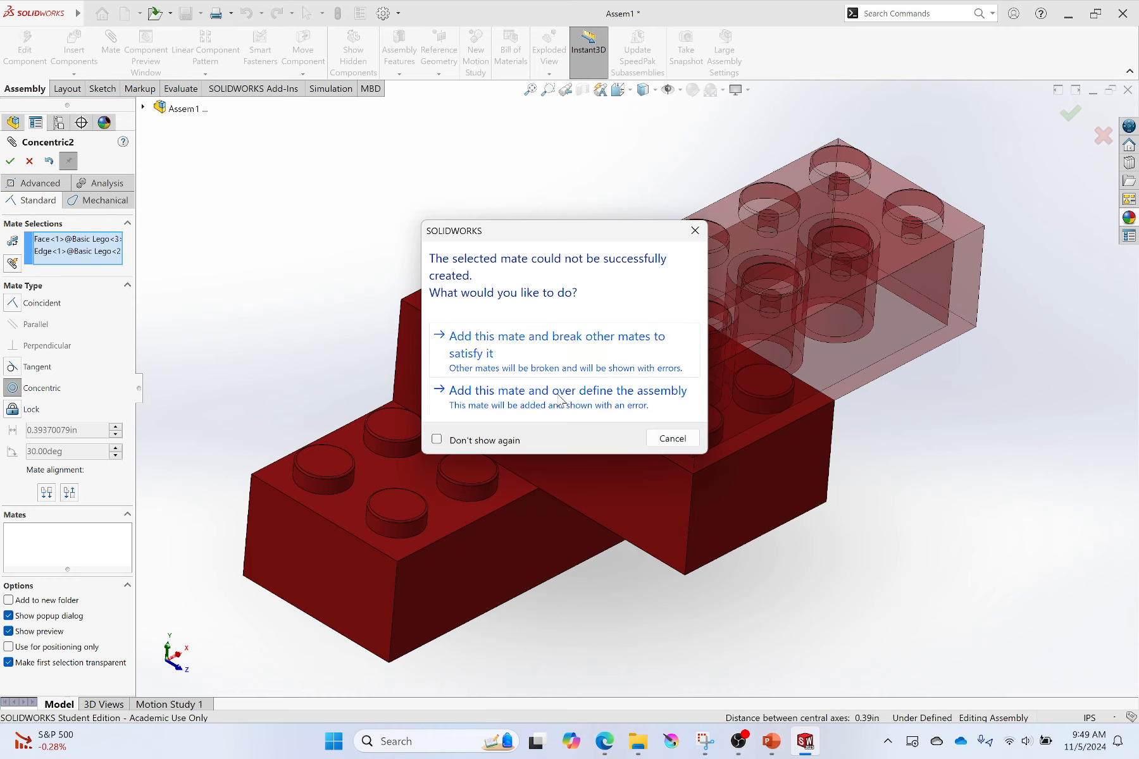
pyautogui.click(497, 396)
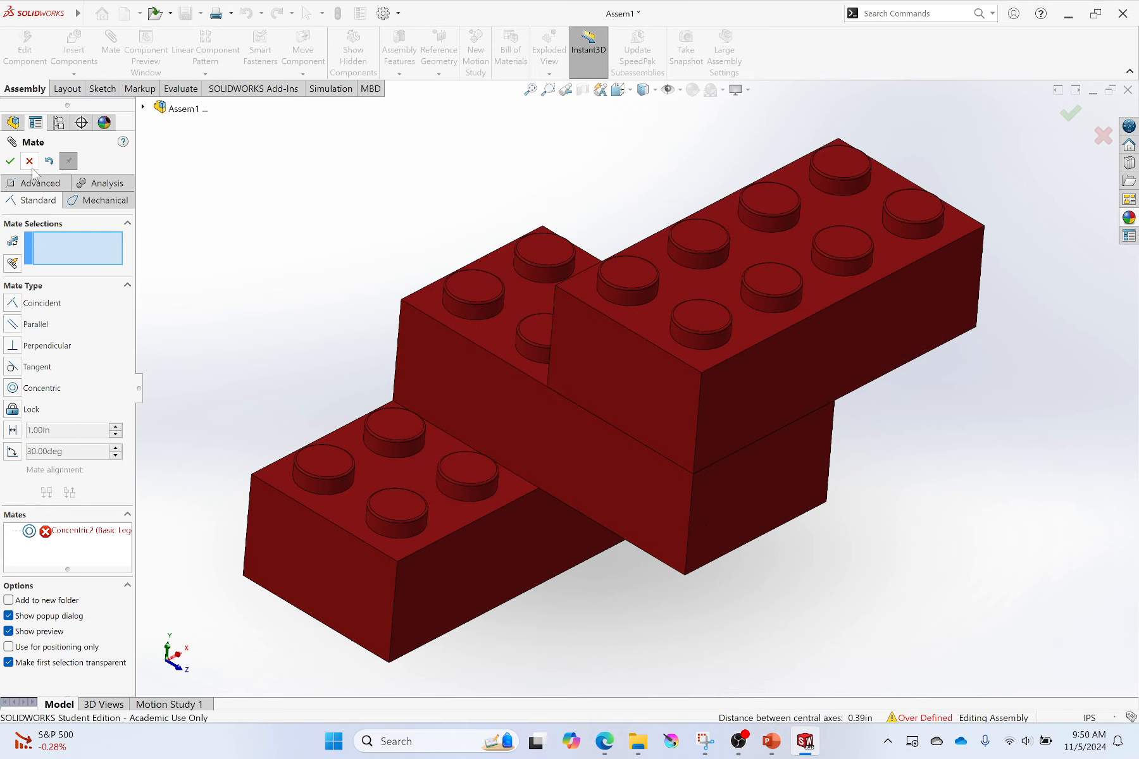
pyautogui.click(11, 161)
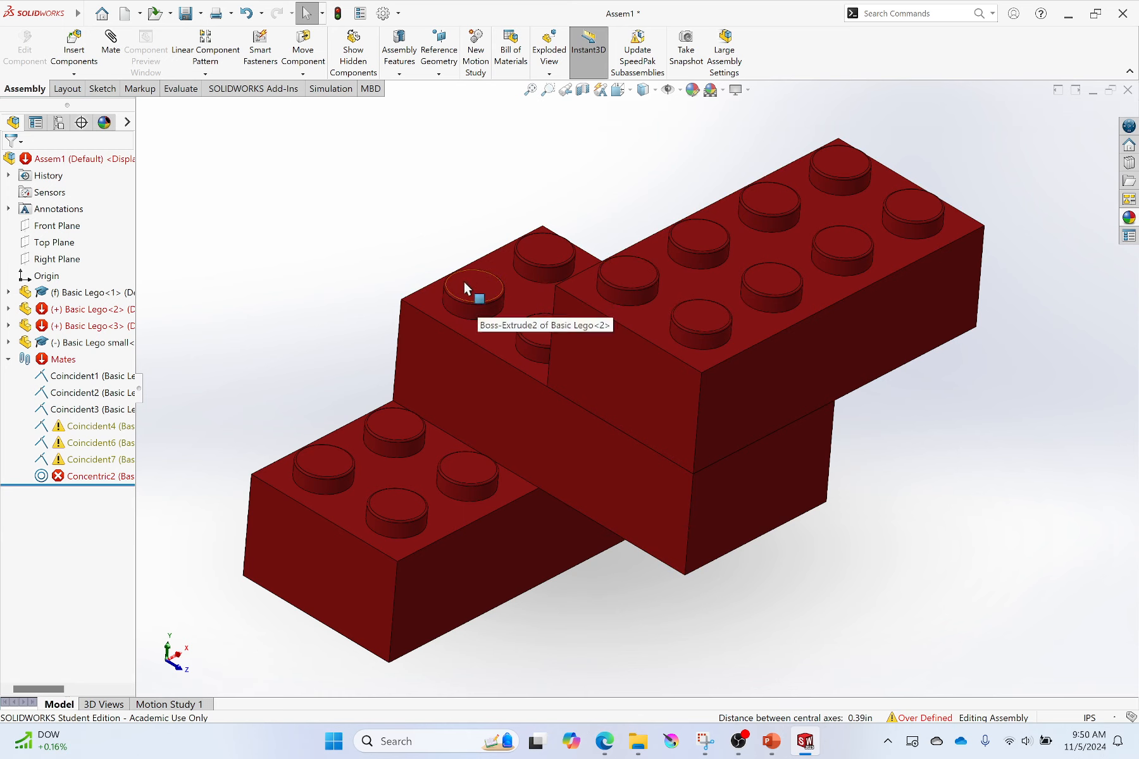
# - Delete the over-defining Concentric2 mate
pyautogui.click(71, 477)
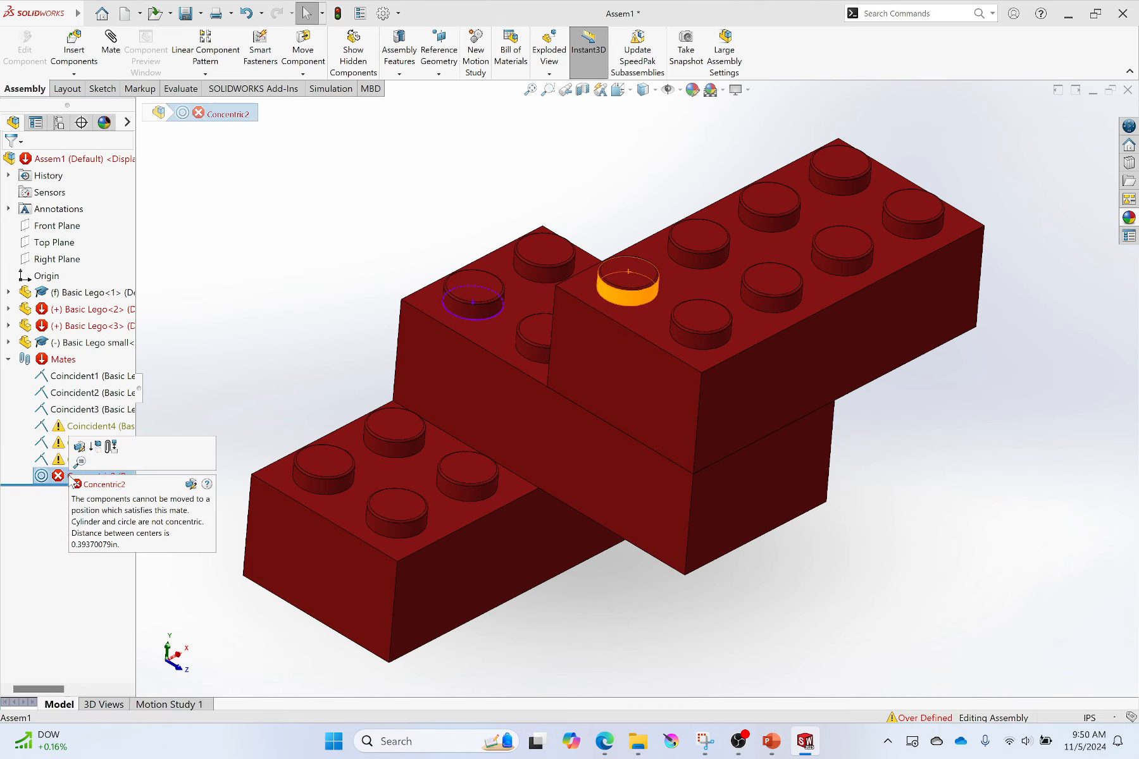
pyautogui.press('Delete')
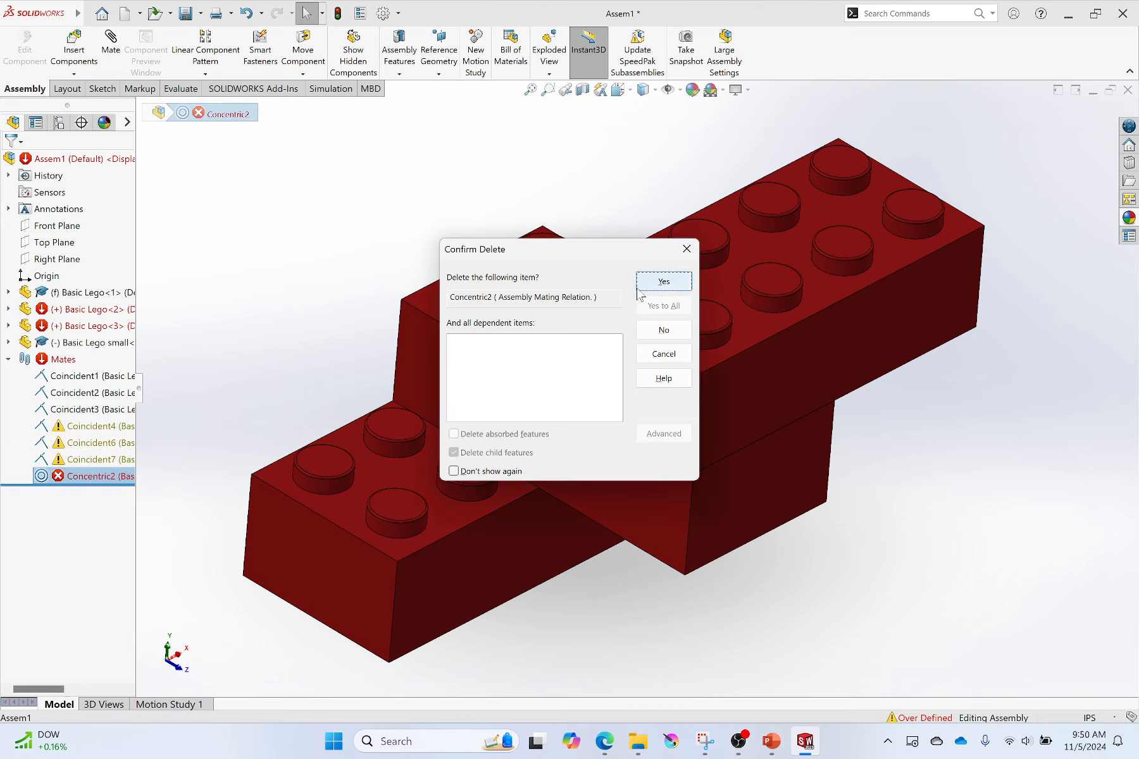
pyautogui.click(662, 279)
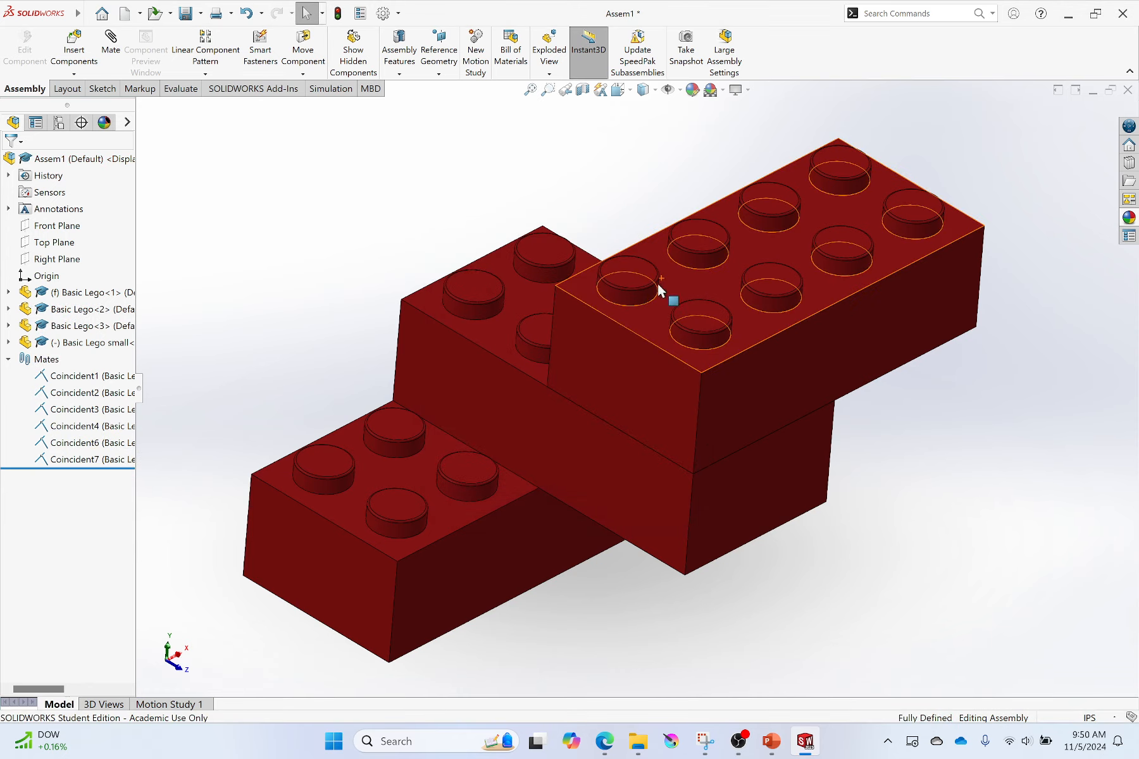
# - Add a concentric mate between the nearest corner-stud faces of Basic Lego<3> and Basic Lego<2>, choosing to break other mates to satisfy it
pyautogui.click(628, 298)
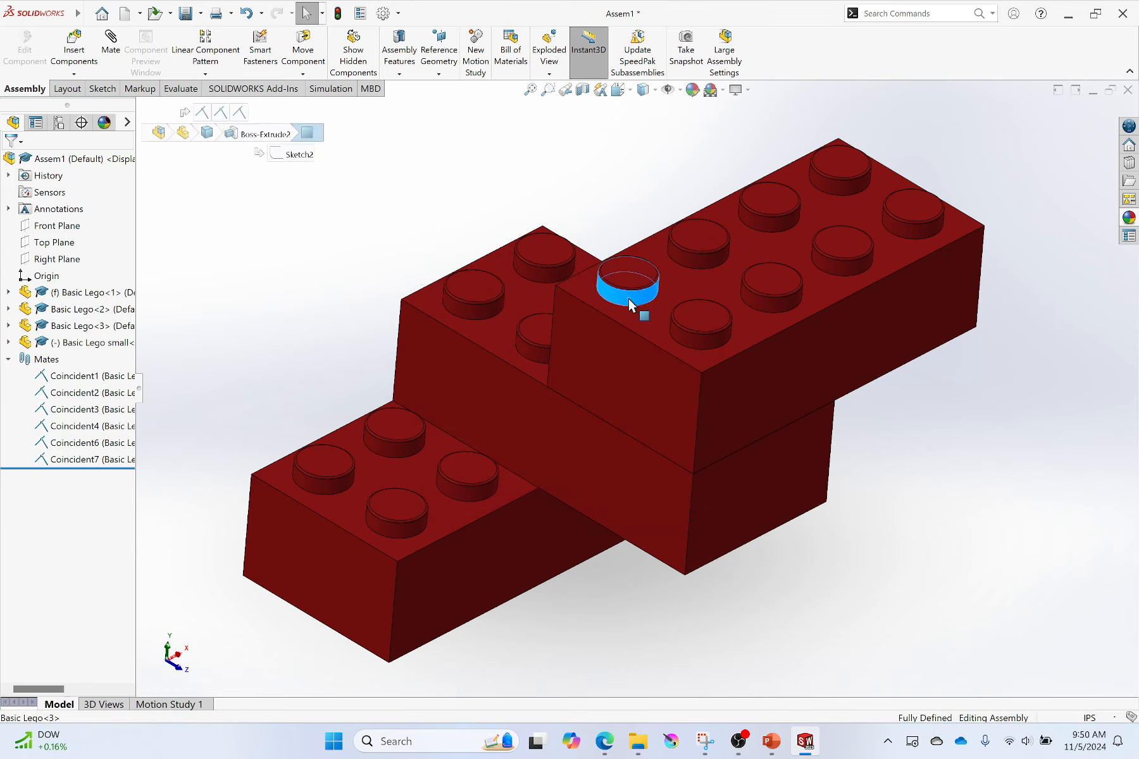
pyautogui.keyDown('ctrl'); pyautogui.click(482, 312); pyautogui.keyUp('ctrl')
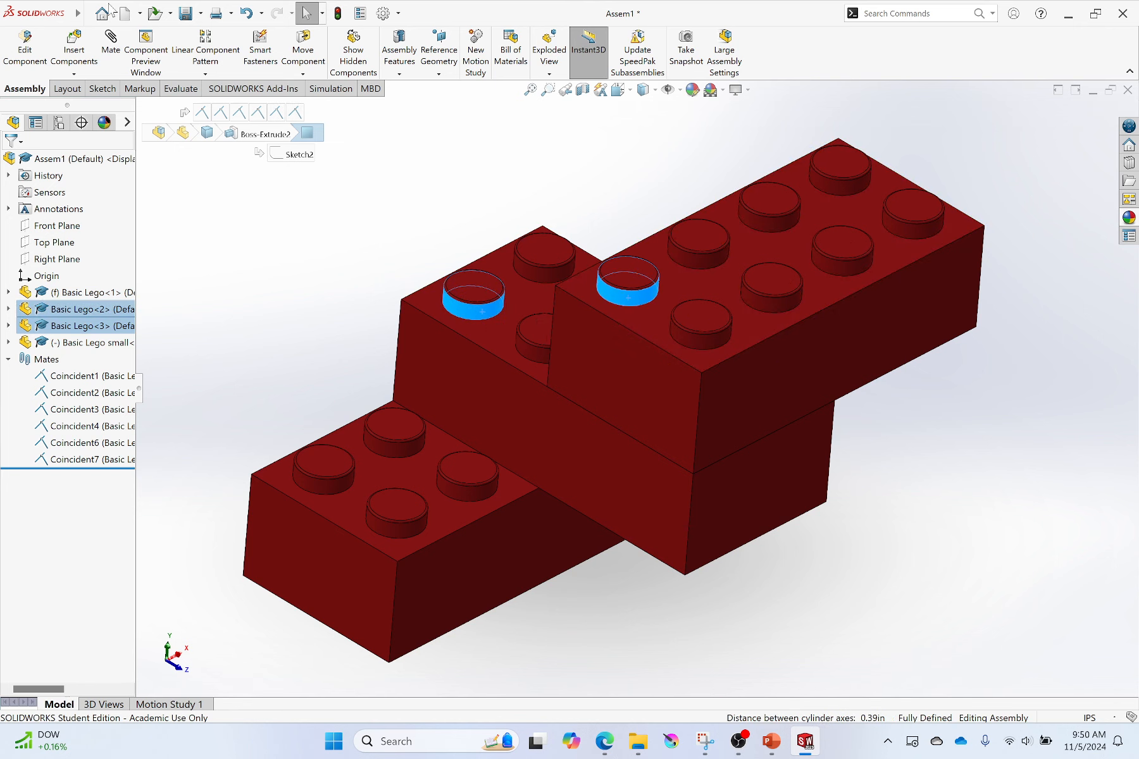
pyautogui.click(111, 44)
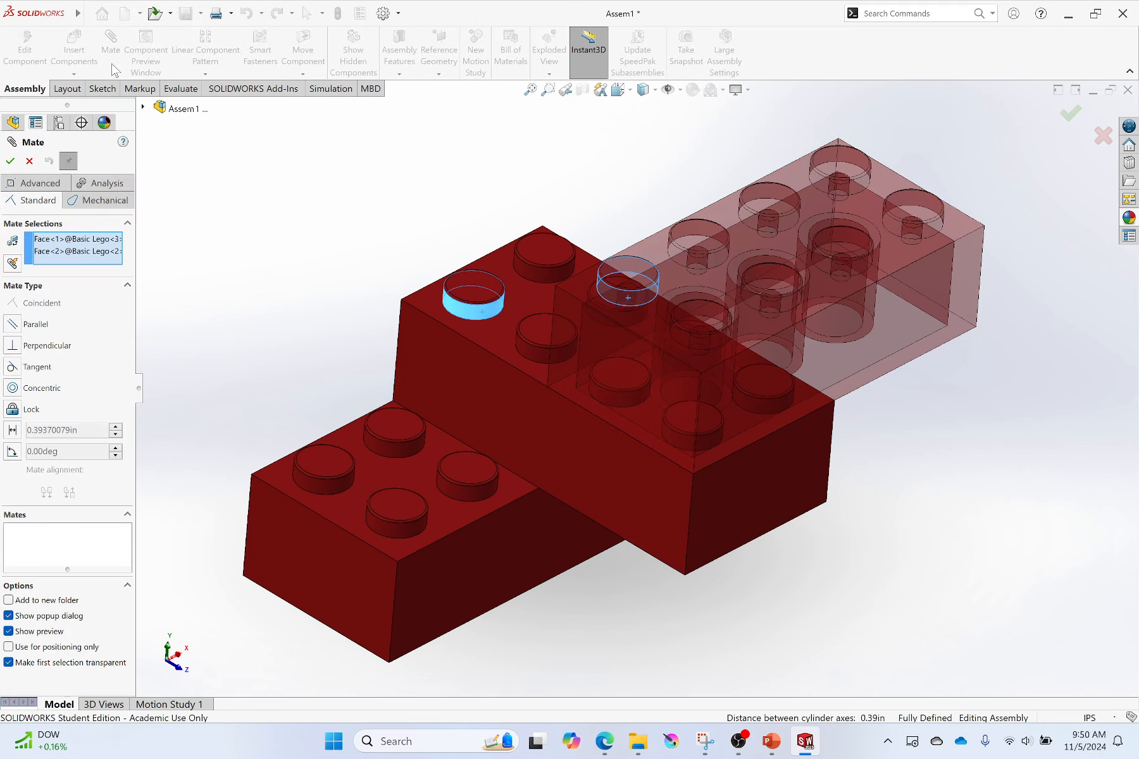
pyautogui.click(13, 388)
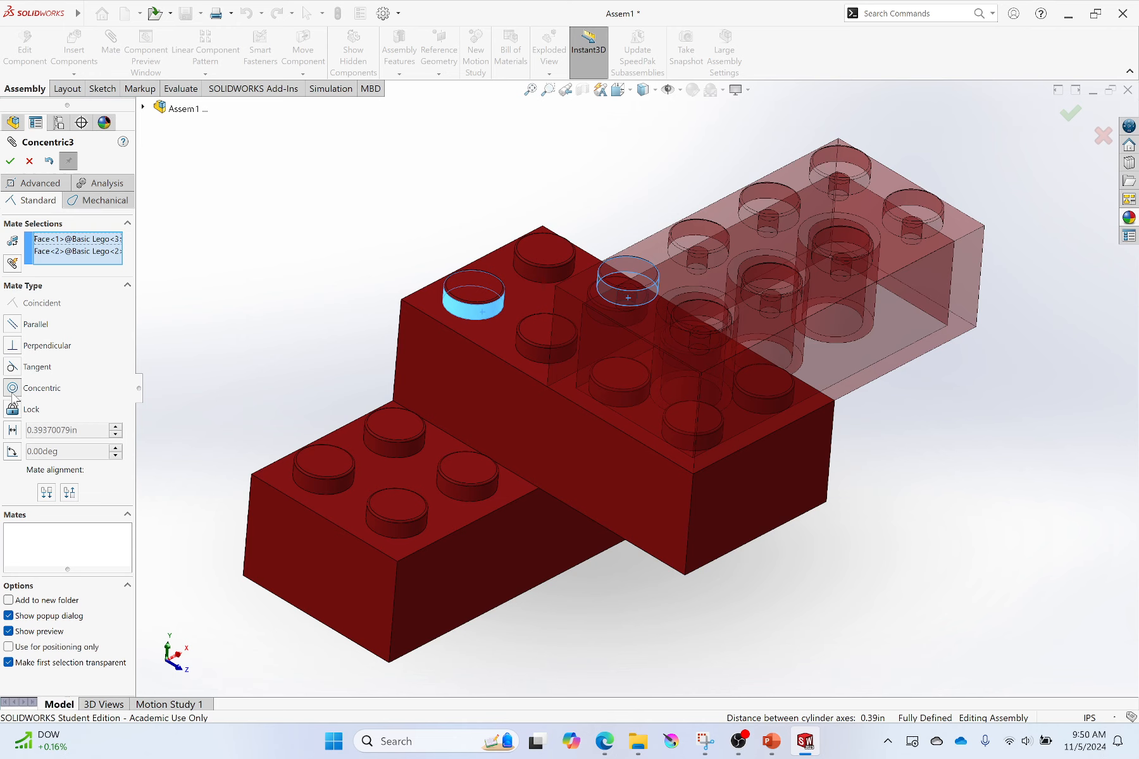
pyautogui.click(9, 161)
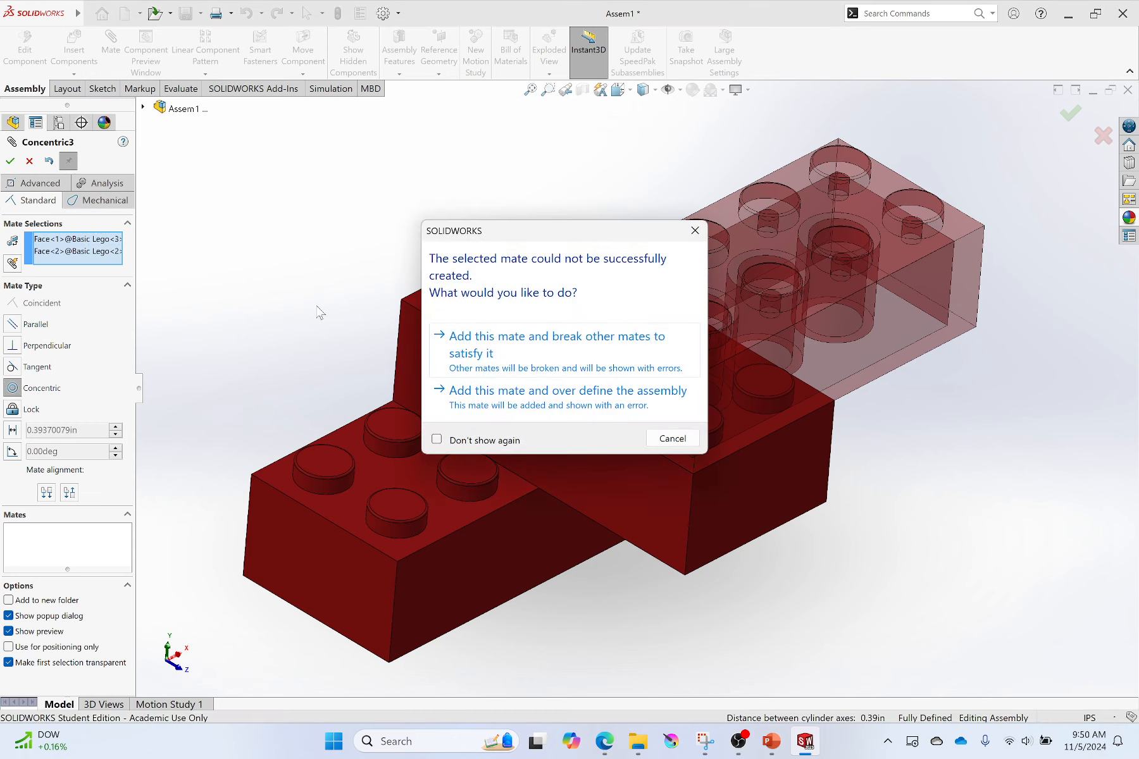
pyautogui.click(554, 356)
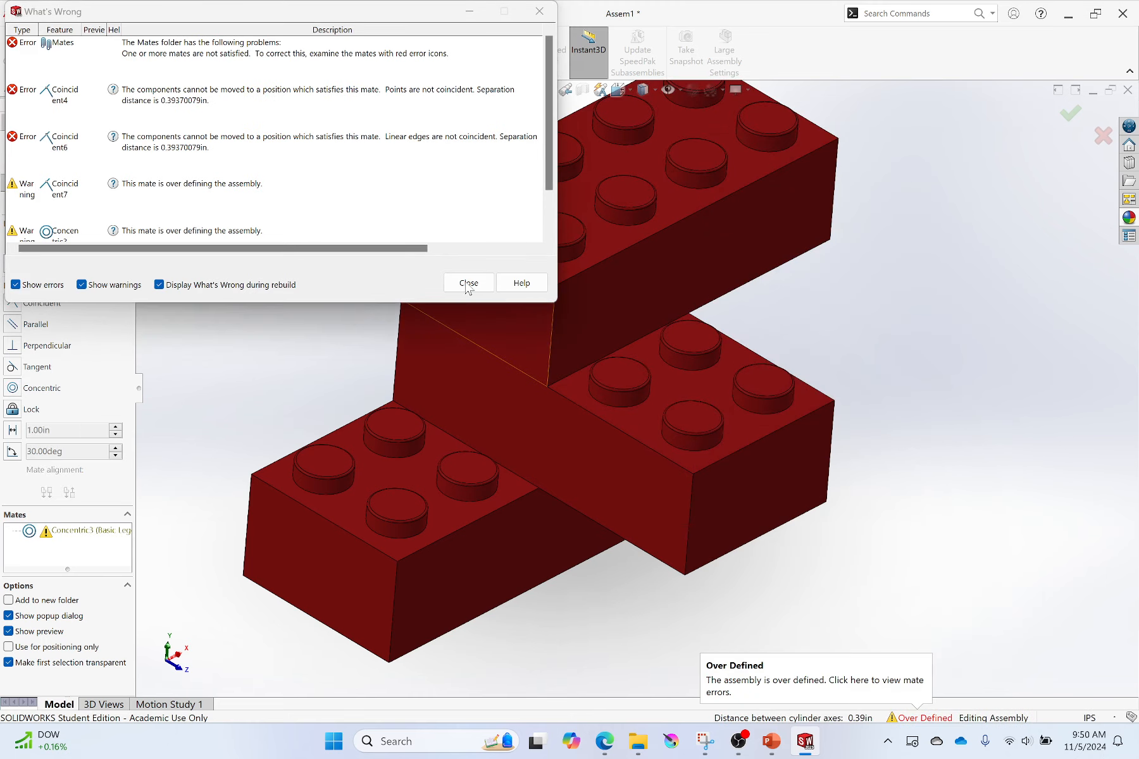
pyautogui.click(465, 285)
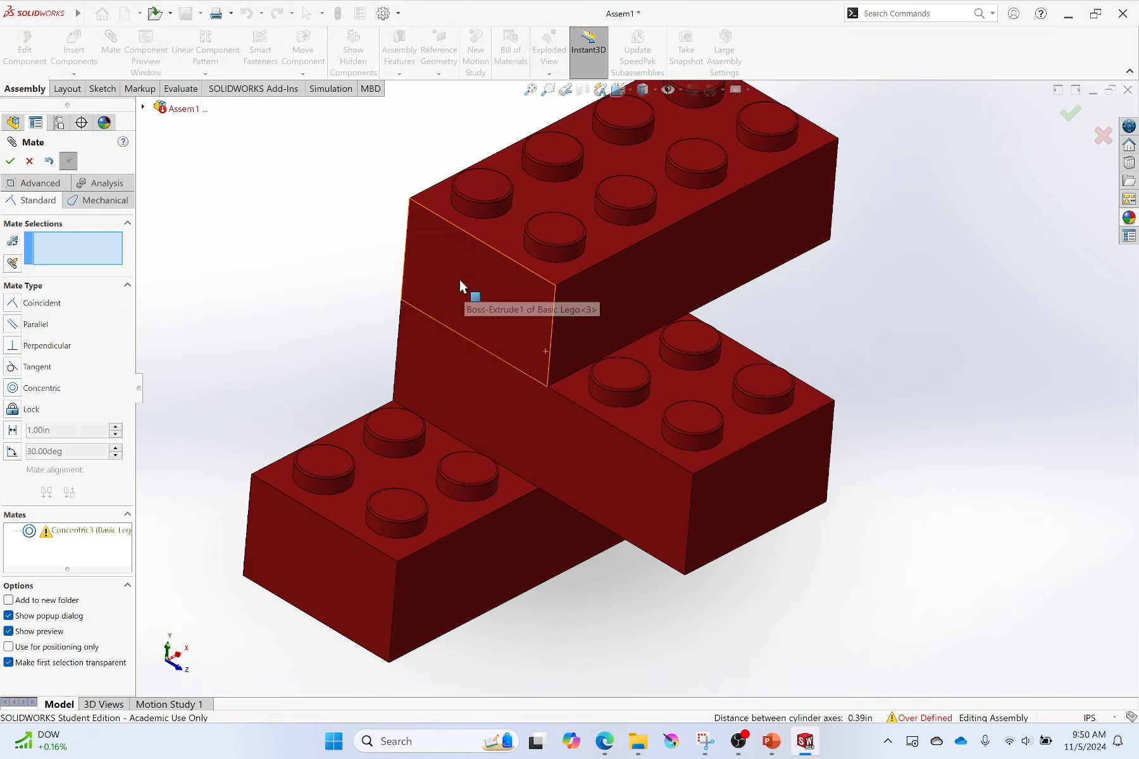
pyautogui.click(9, 162)
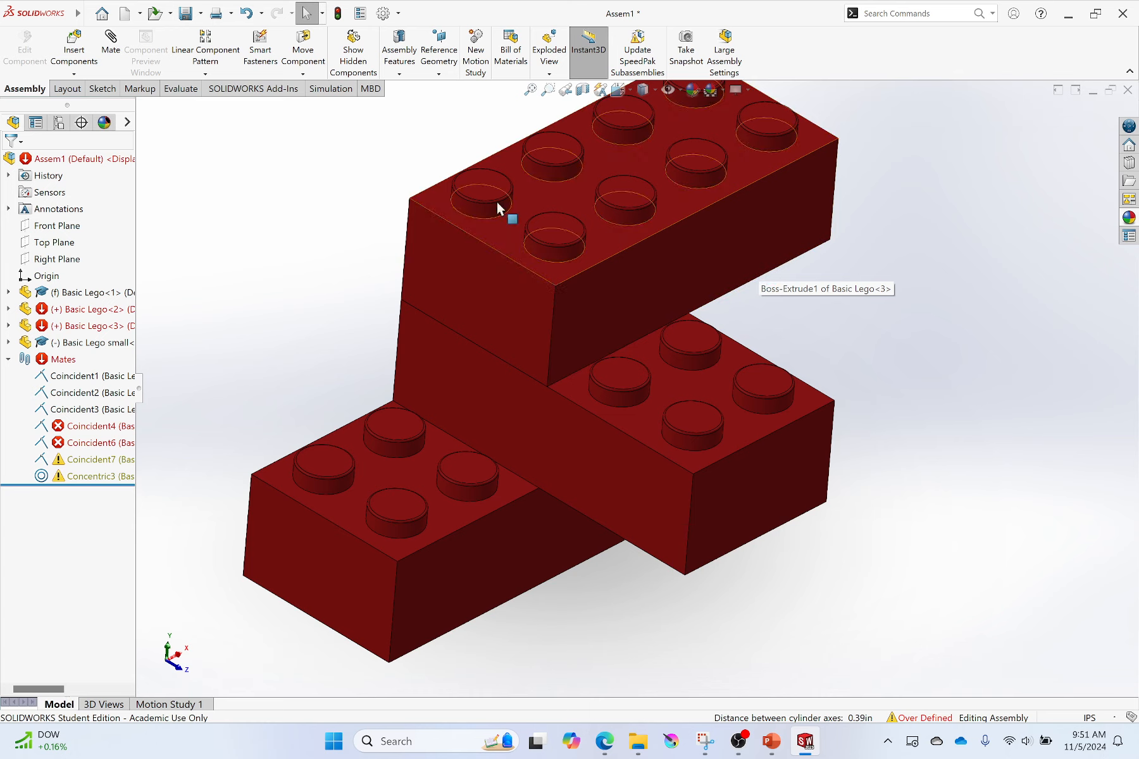
# - Delete the broken Coincident4 and Coincident6 mates
pyautogui.click(81, 428)
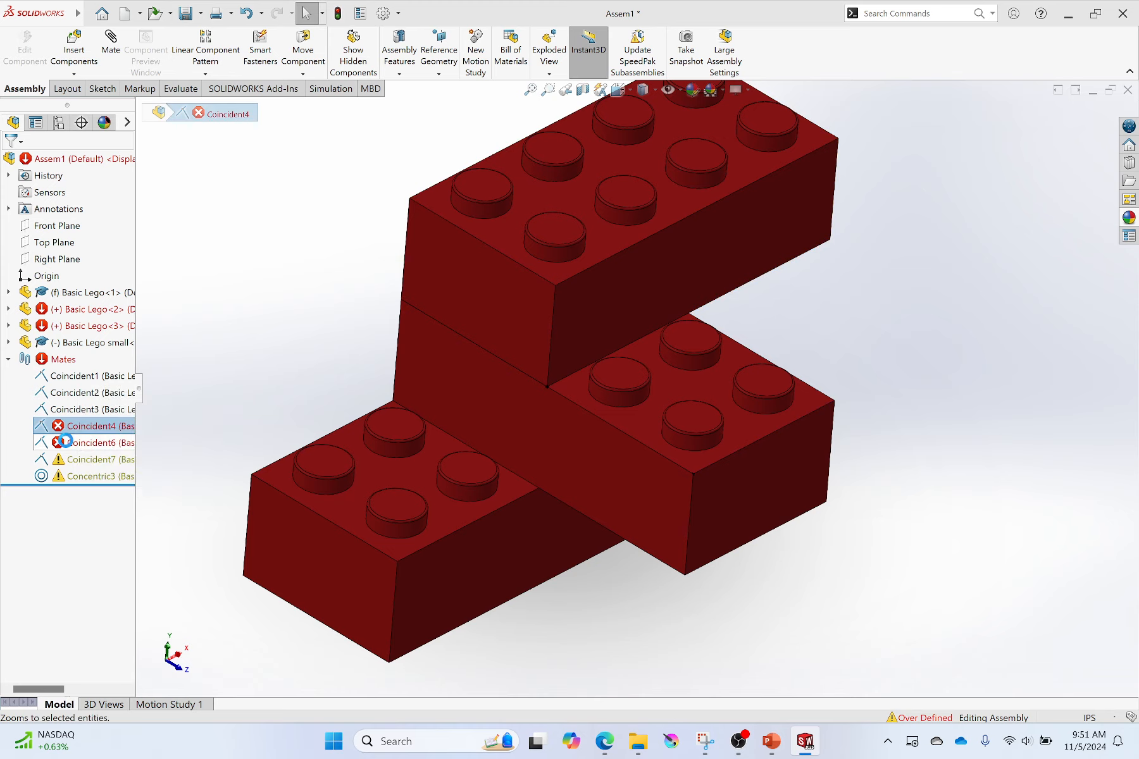
pyautogui.press('Delete')
pyautogui.click(661, 280)
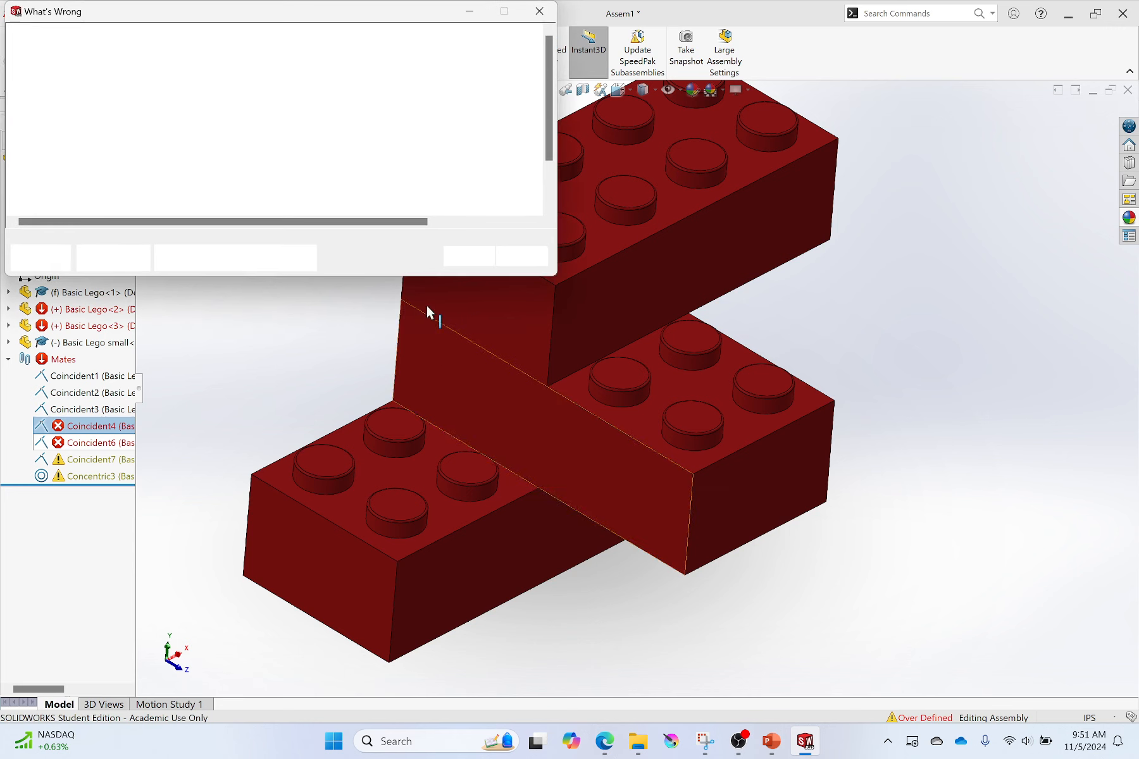
pyautogui.click(467, 254)
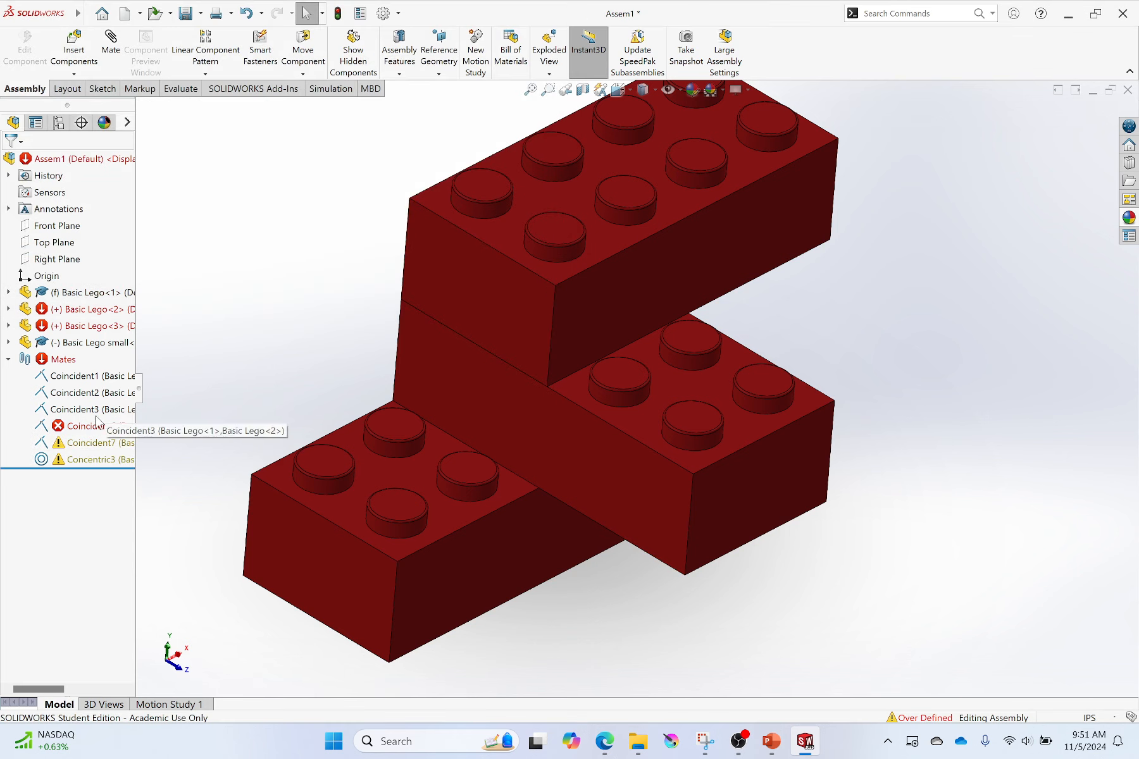
pyautogui.click(87, 427)
pyautogui.press('Delete')
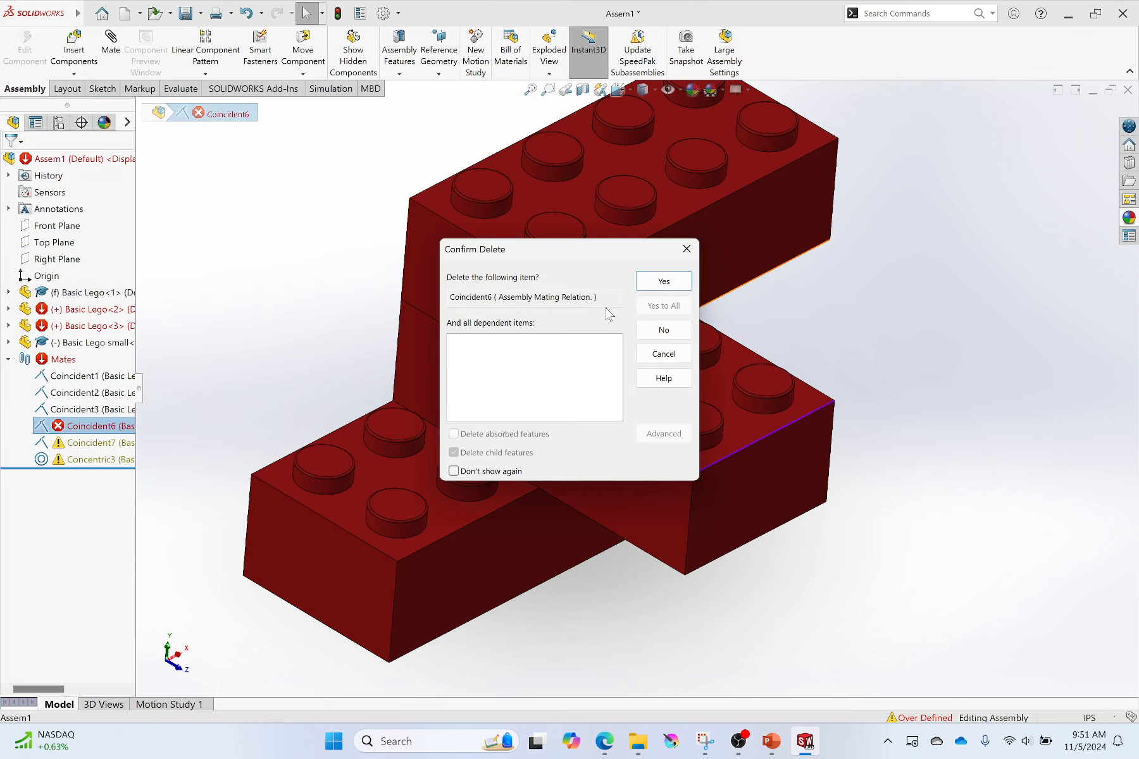
pyautogui.click(643, 283)
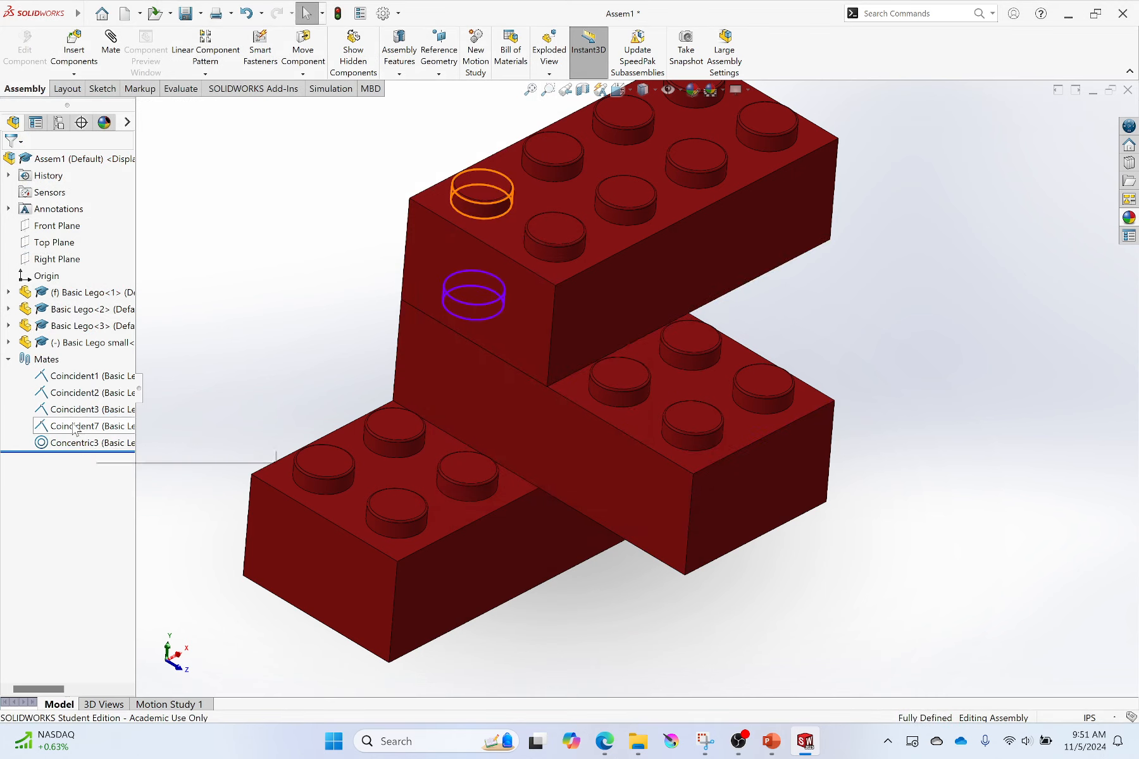
# - Test whether Basic Lego<3> can still be moved with its remaining mates
pyautogui.click(484, 252)
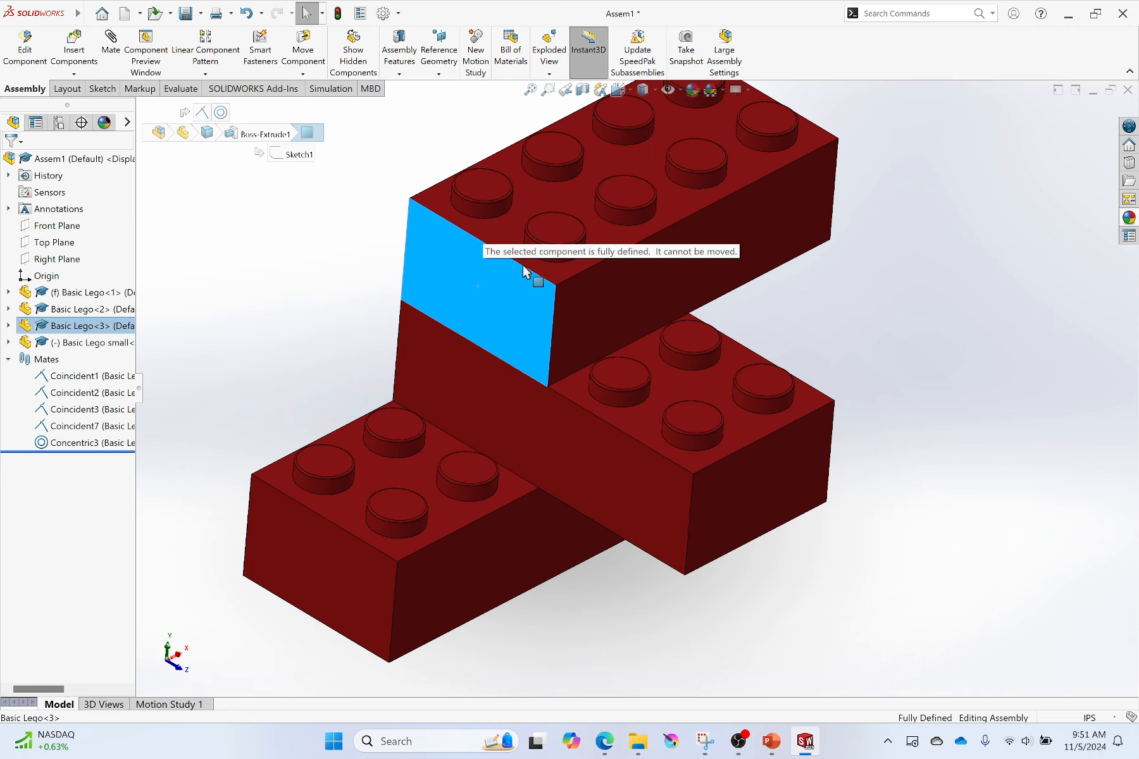
pyautogui.moveTo(629, 285); pyautogui.dragTo(597, 334)
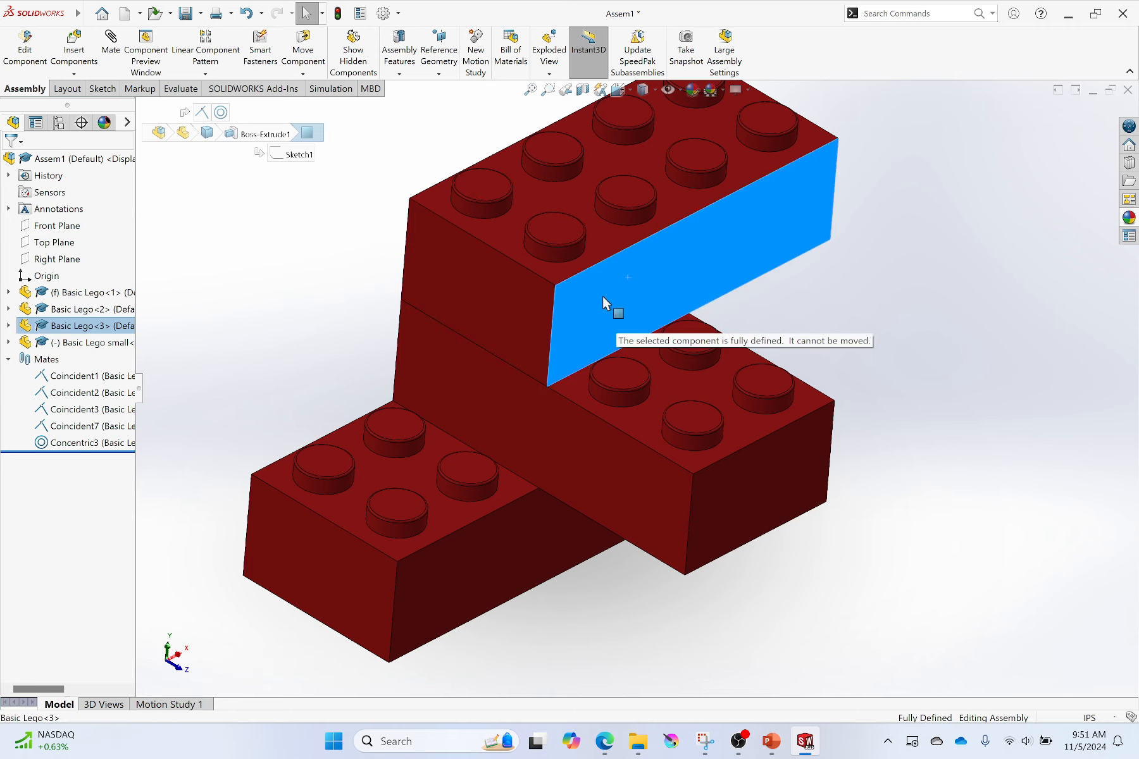
pyautogui.click(915, 459)
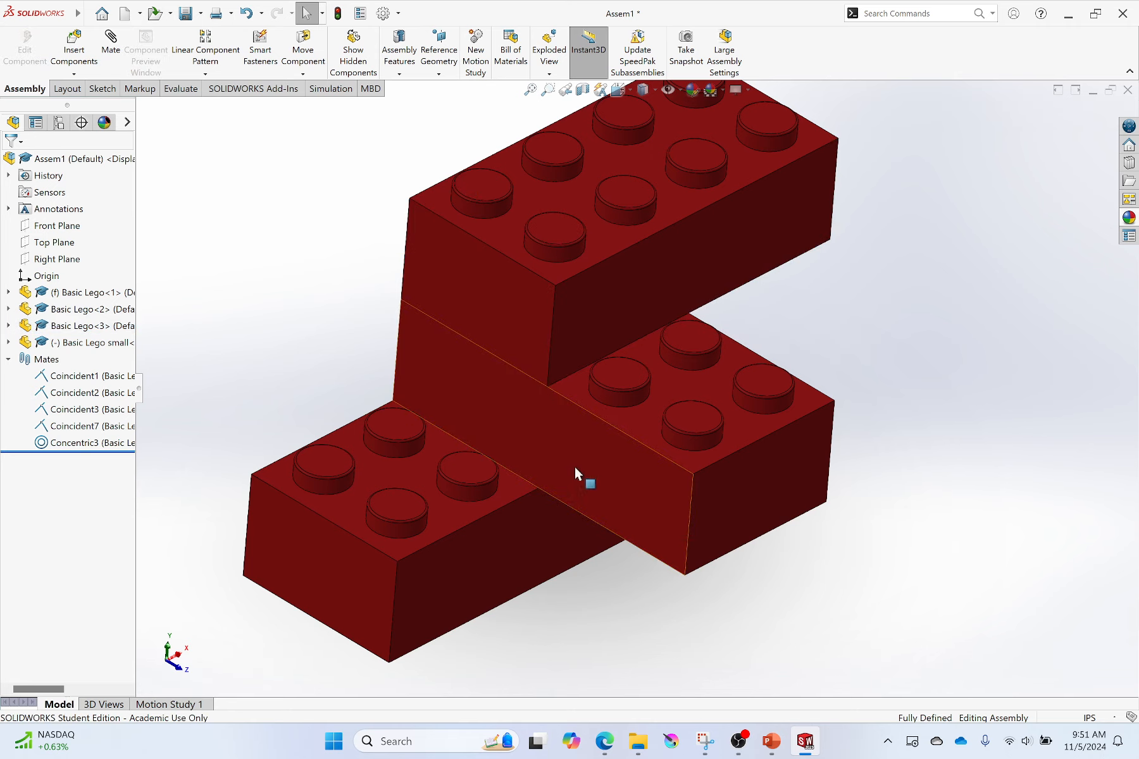
# - Bring the distant Basic Lego small brick to the stack and position it just above Basic Lego<3>
pyautogui.scroll(10, 633, 411)
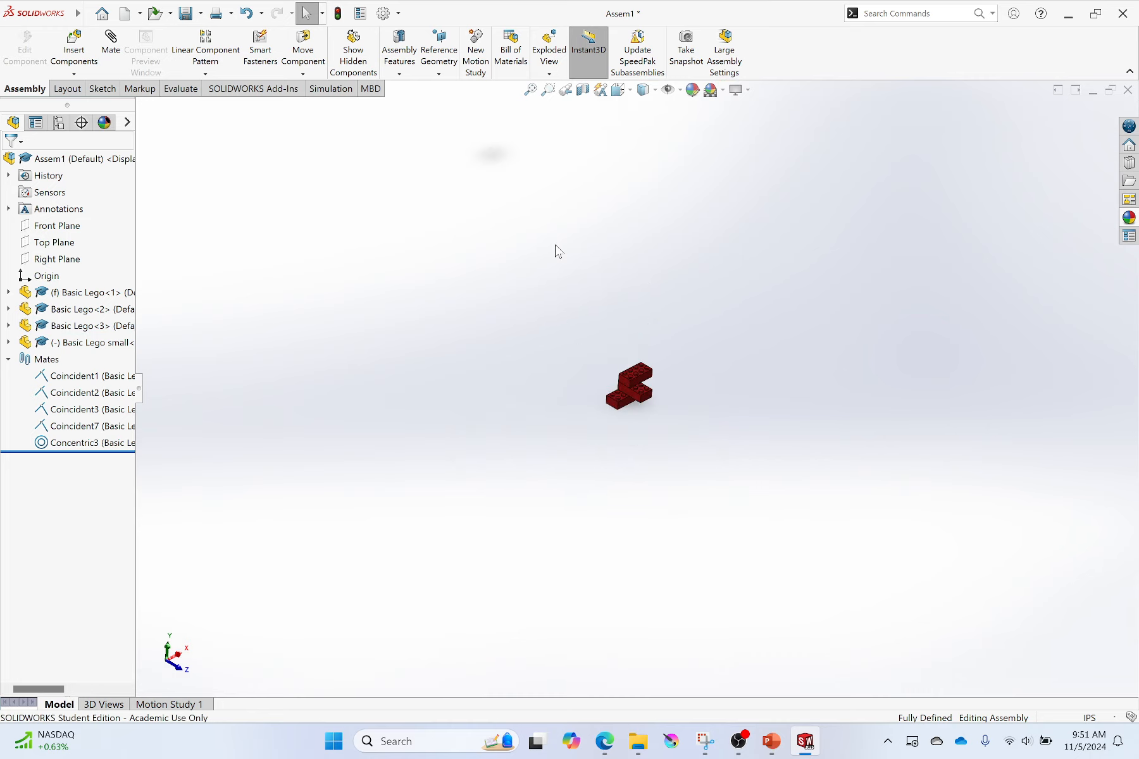
pyautogui.scroll(5, 556, 250)
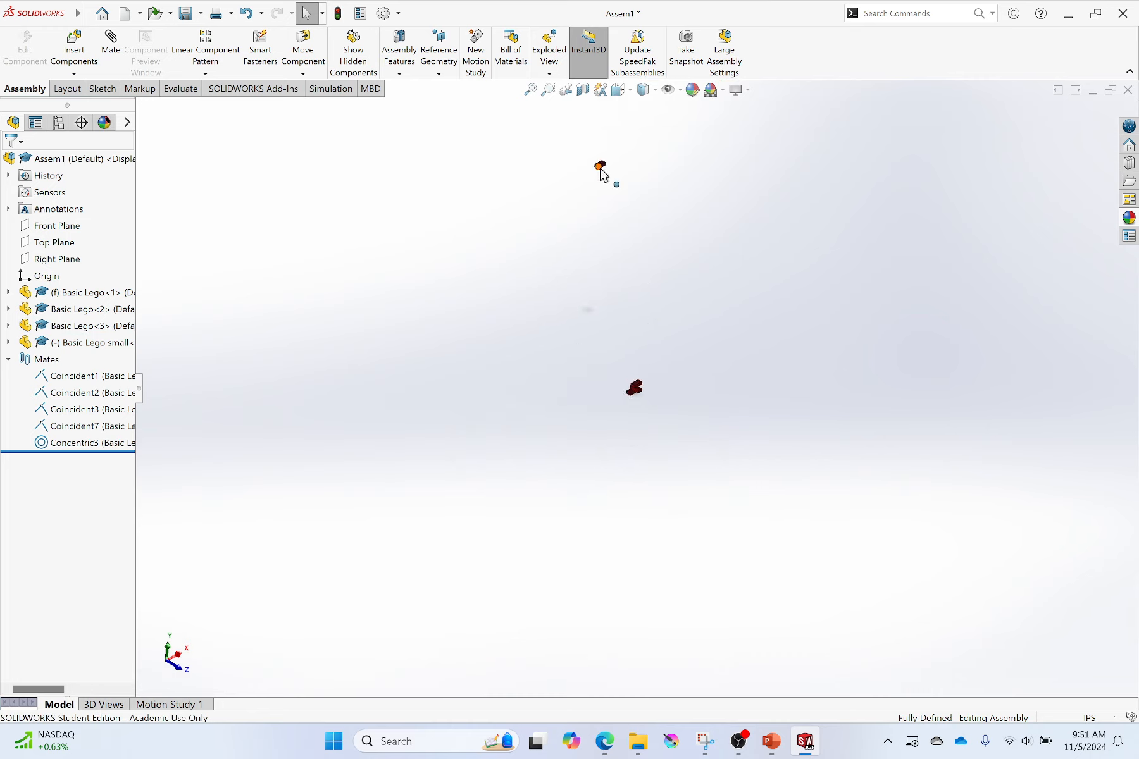
pyautogui.moveTo(600, 168); pyautogui.dragTo(643, 441)
pyautogui.scroll(4, 640, 394)
pyautogui.scroll(-5, 648, 373)
pyautogui.scroll(-10, 605, 414)
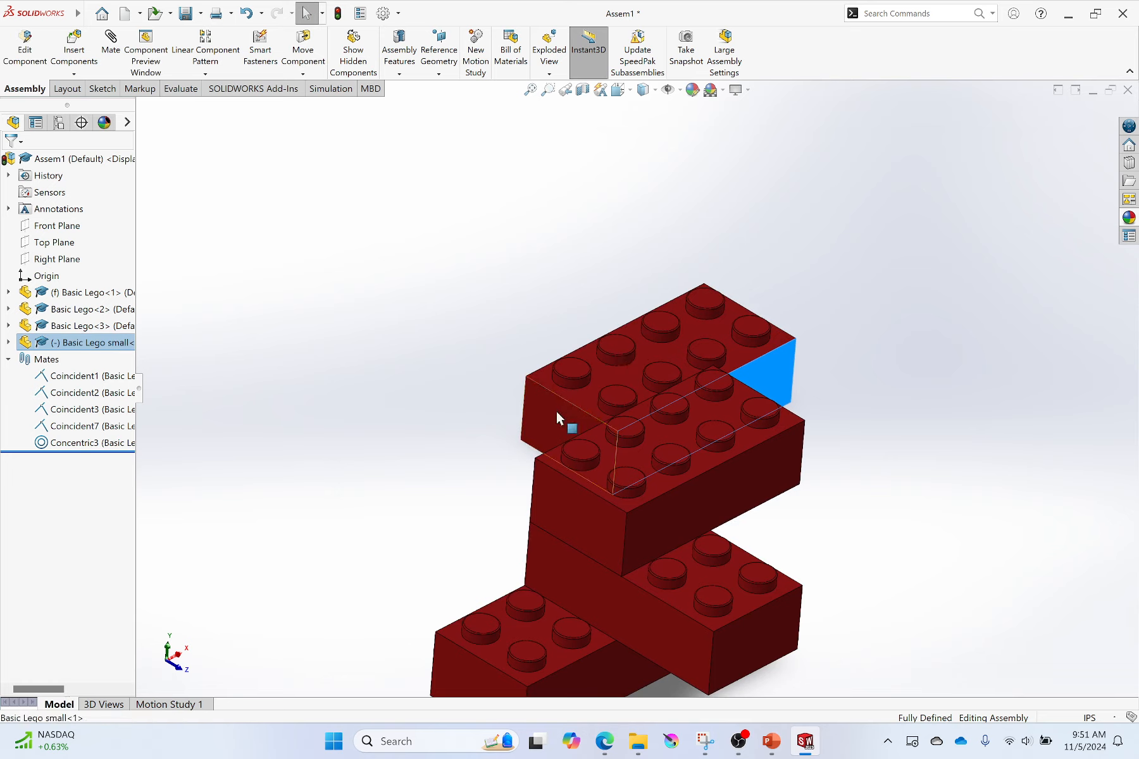
pyautogui.moveTo(555, 409); pyautogui.dragTo(540, 341)
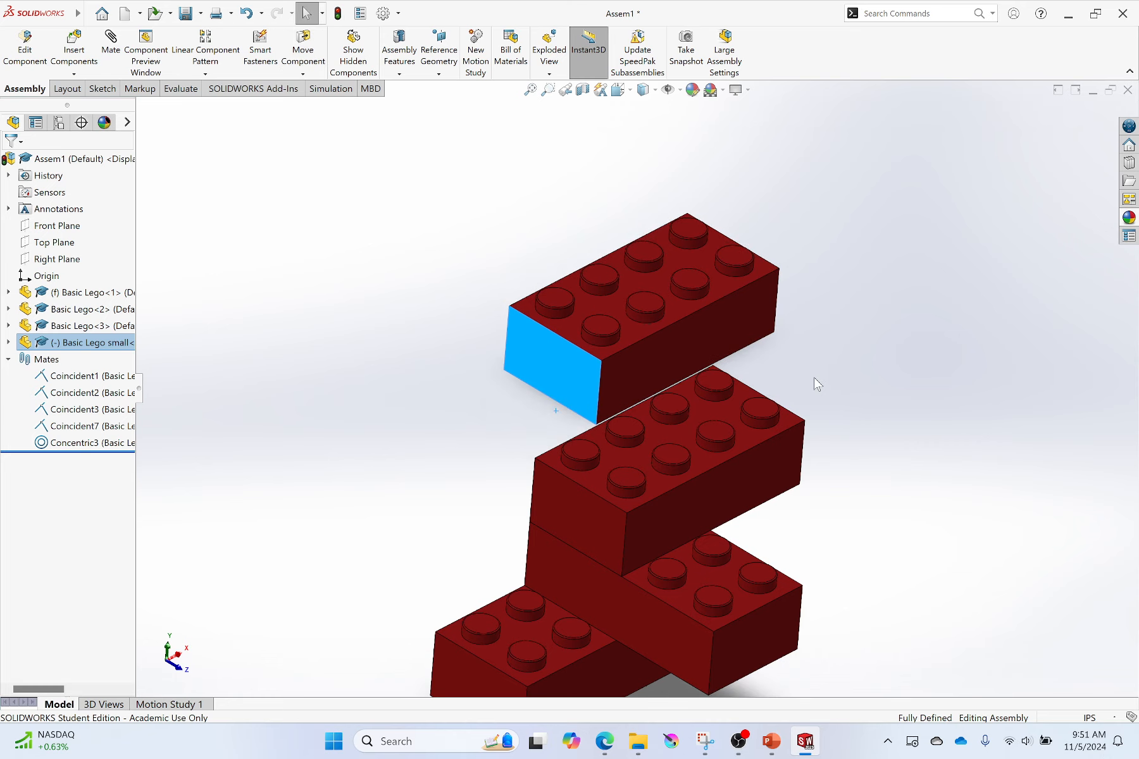
pyautogui.click(822, 378)
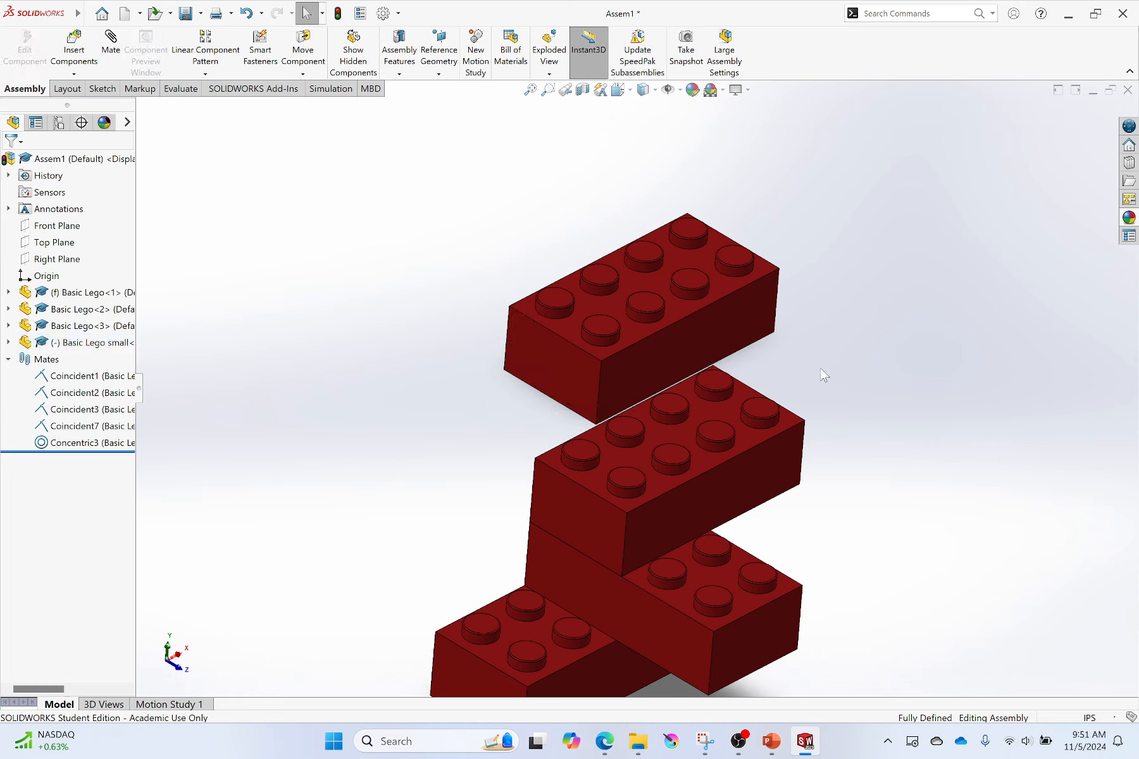